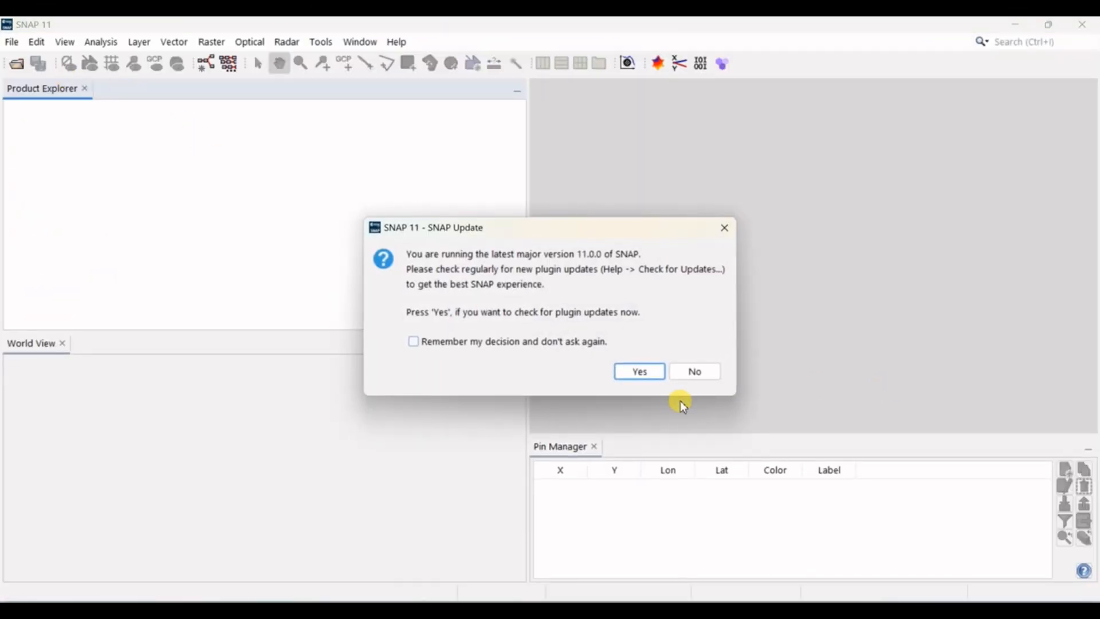
Step: Decline the plugin update check and open the 25 August 2024 Sentinel-1 SLC zip (20240825T233913) from the AUGUST AND SEPTEMBER DINSAR folder
{"action": "left_click", "coordinate": [695, 370]}
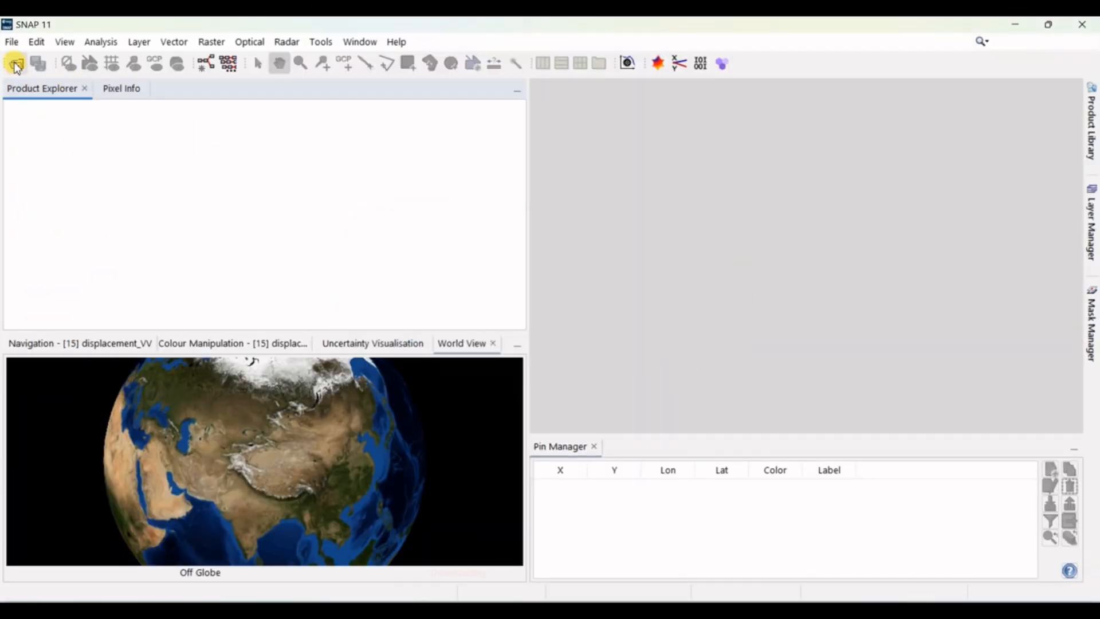
{"action": "left_click", "coordinate": [16, 63]}
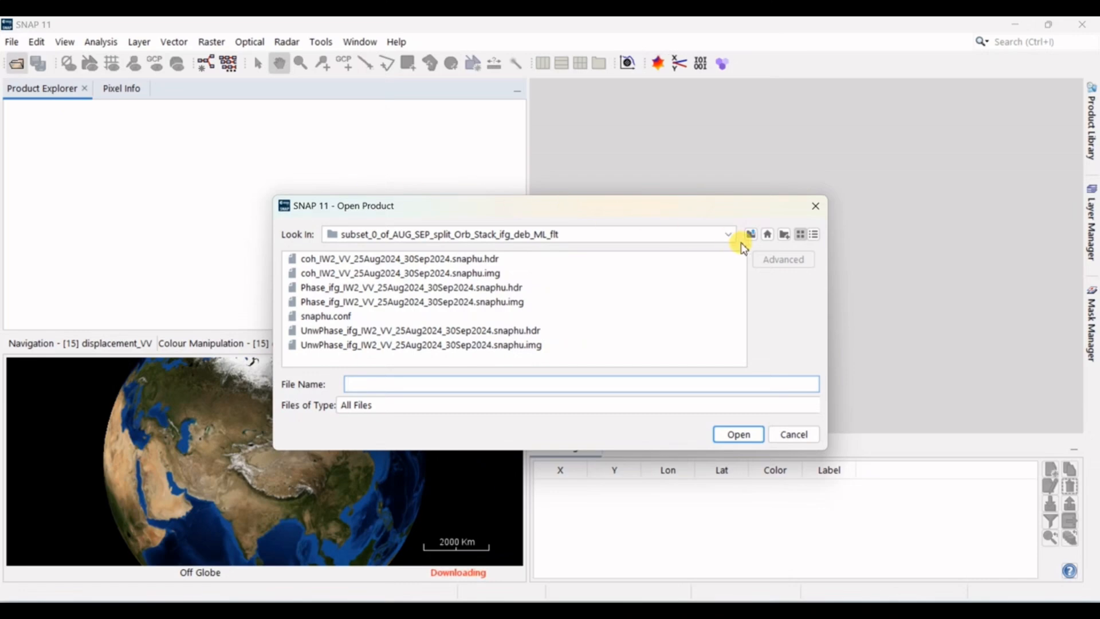
{"action": "left_click", "coordinate": [754, 240]}
{"action": "left_click", "coordinate": [754, 240]}
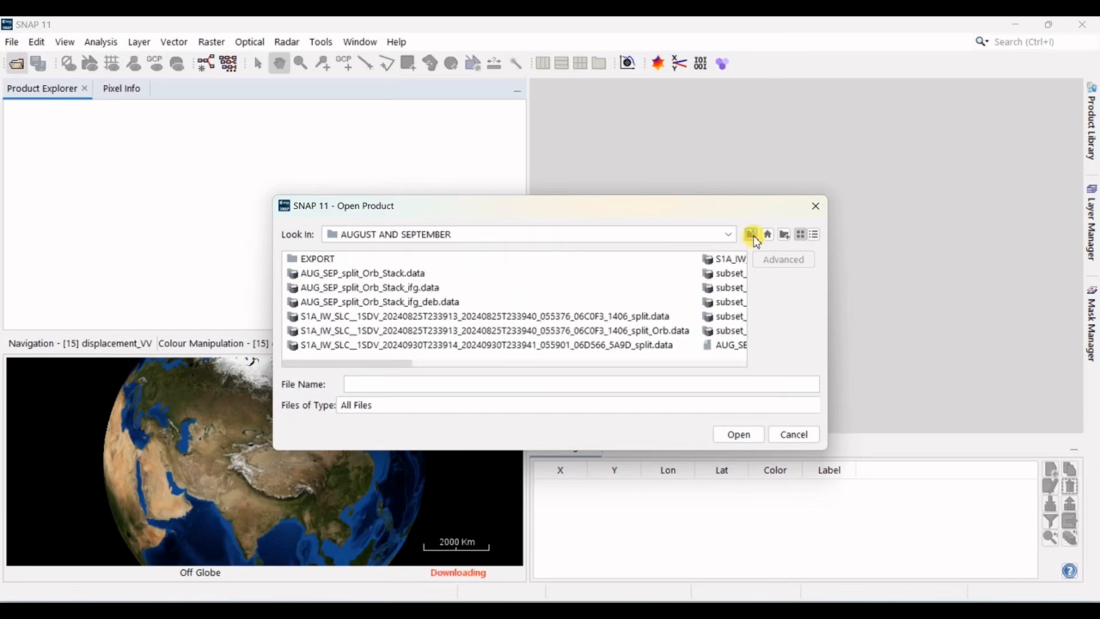
{"action": "left_click", "coordinate": [754, 240]}
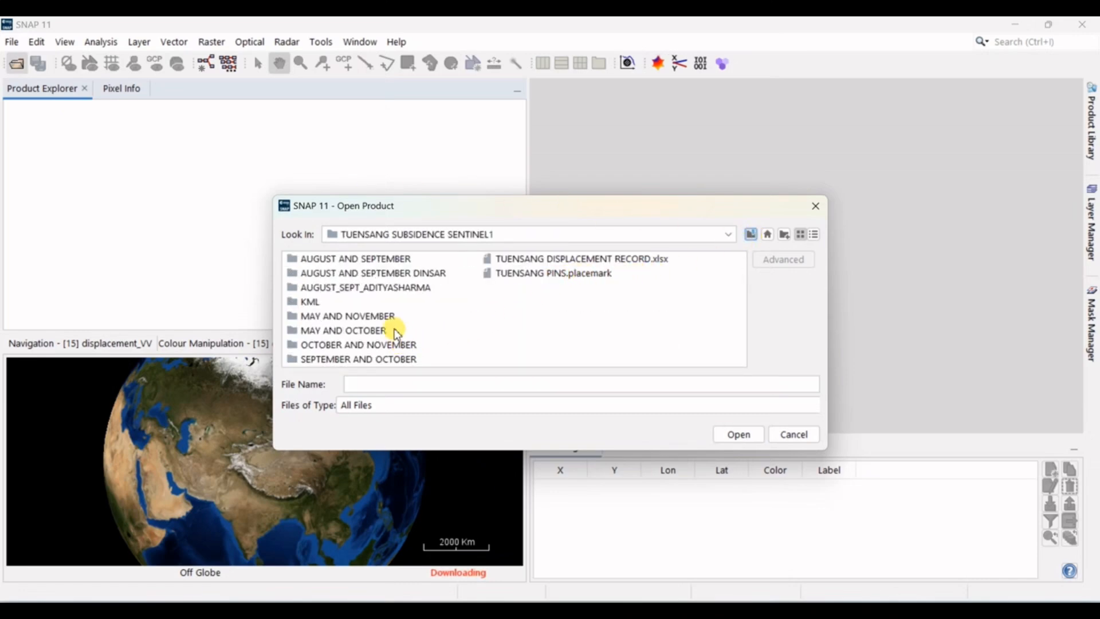
{"action": "double_click", "coordinate": [393, 274]}
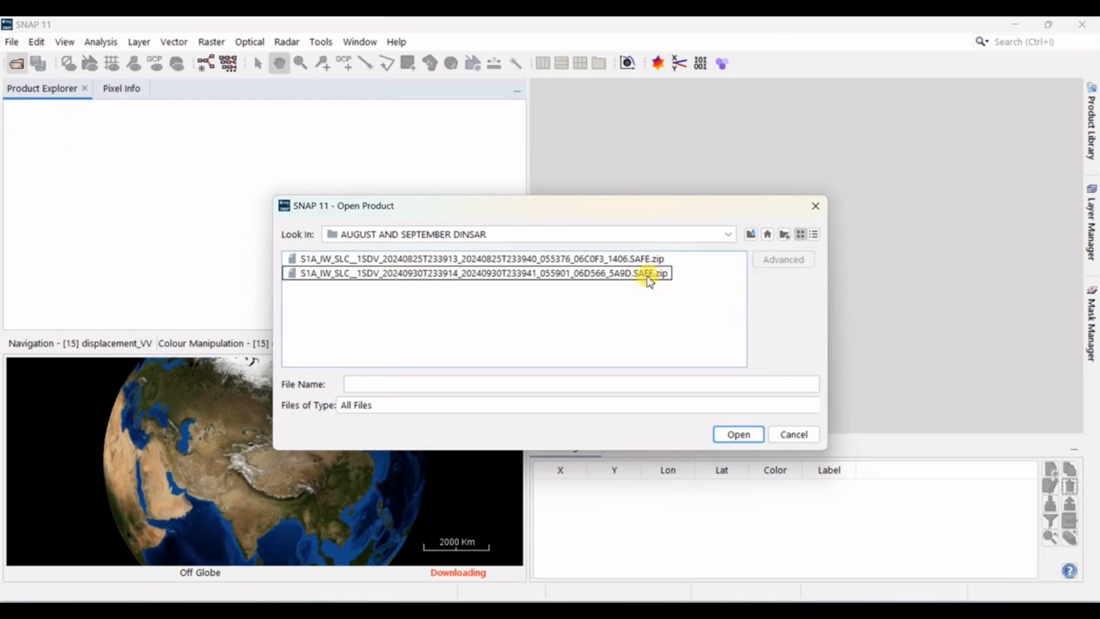
{"action": "left_click", "coordinate": [651, 258]}
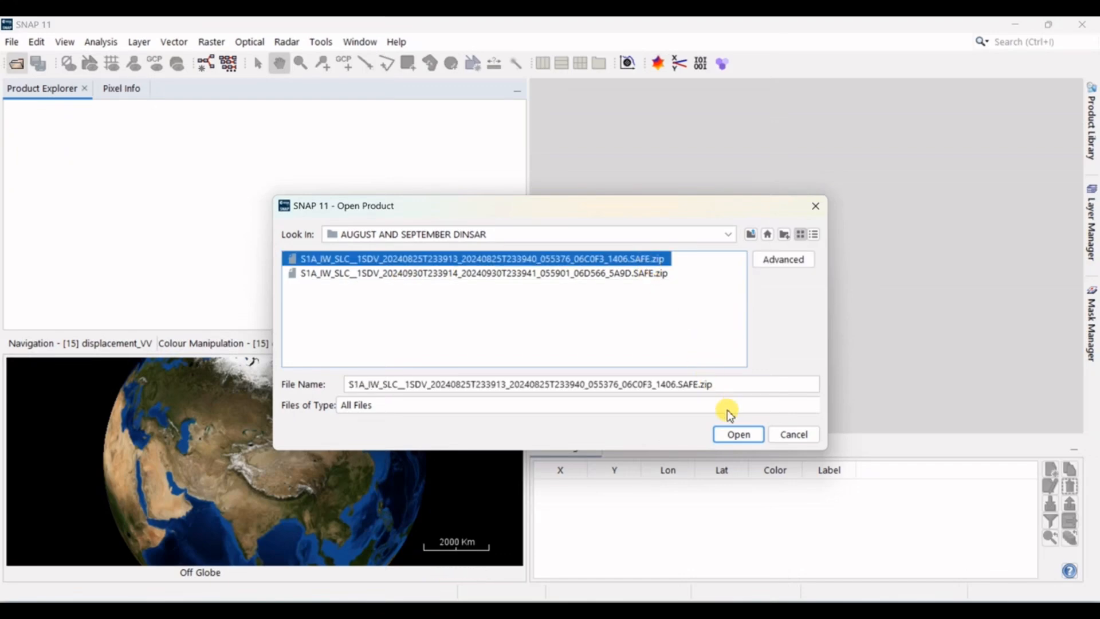
{"action": "left_click", "coordinate": [726, 431]}
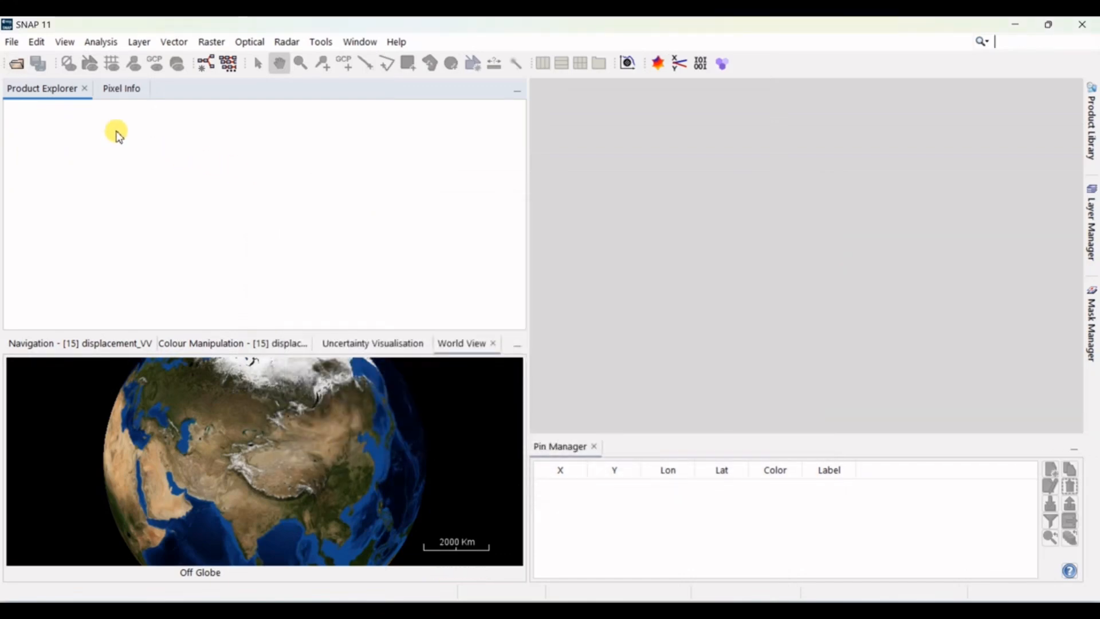
Step: Open the 30 September 2024 Sentinel-1 SLC zip (20240930T233914) from the same folder as the second product
{"action": "left_click", "coordinate": [19, 64]}
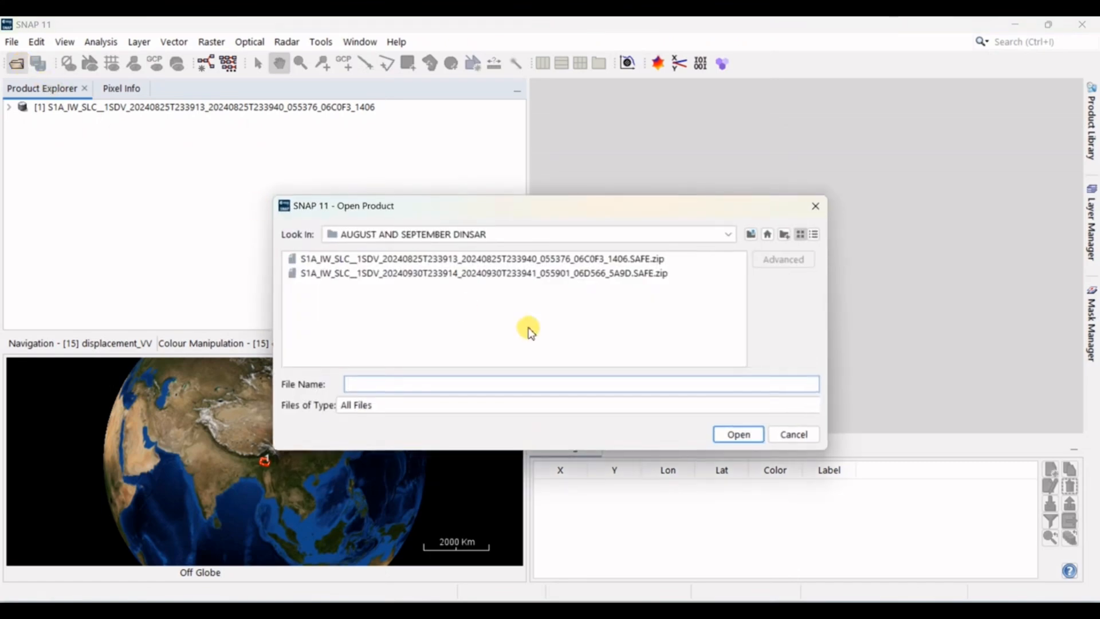
{"action": "left_click", "coordinate": [556, 273]}
{"action": "double_click", "coordinate": [556, 273]}
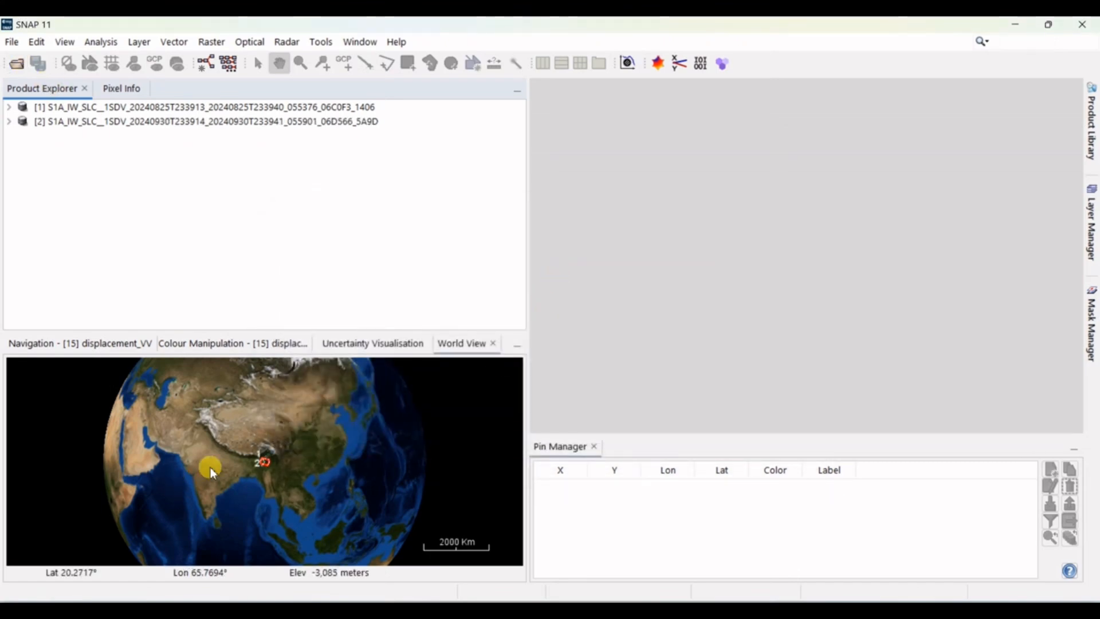
{"action": "scroll", "coordinate": [274, 465], "scroll_direction": "up", "scroll_amount": 3}
{"action": "scroll", "coordinate": [274, 464], "scroll_direction": "up", "scroll_amount": 5}
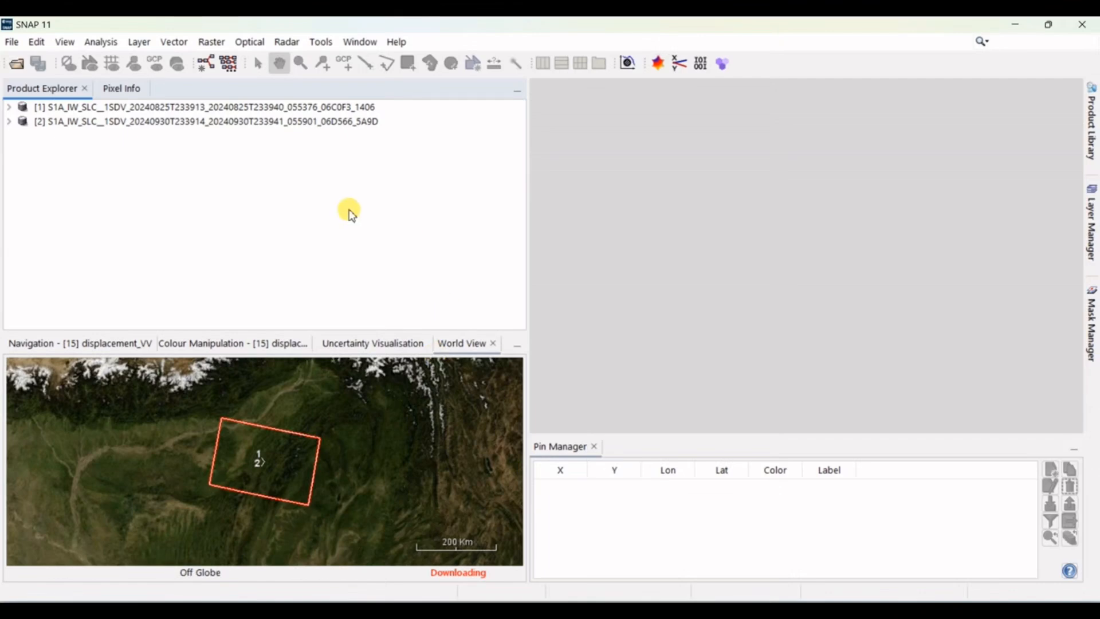
Step: Start S-1 TOPS Split on the 25 August product with AUGUST AND SEPTEMBER DINSAR as the target directory
{"action": "left_click", "coordinate": [312, 107]}
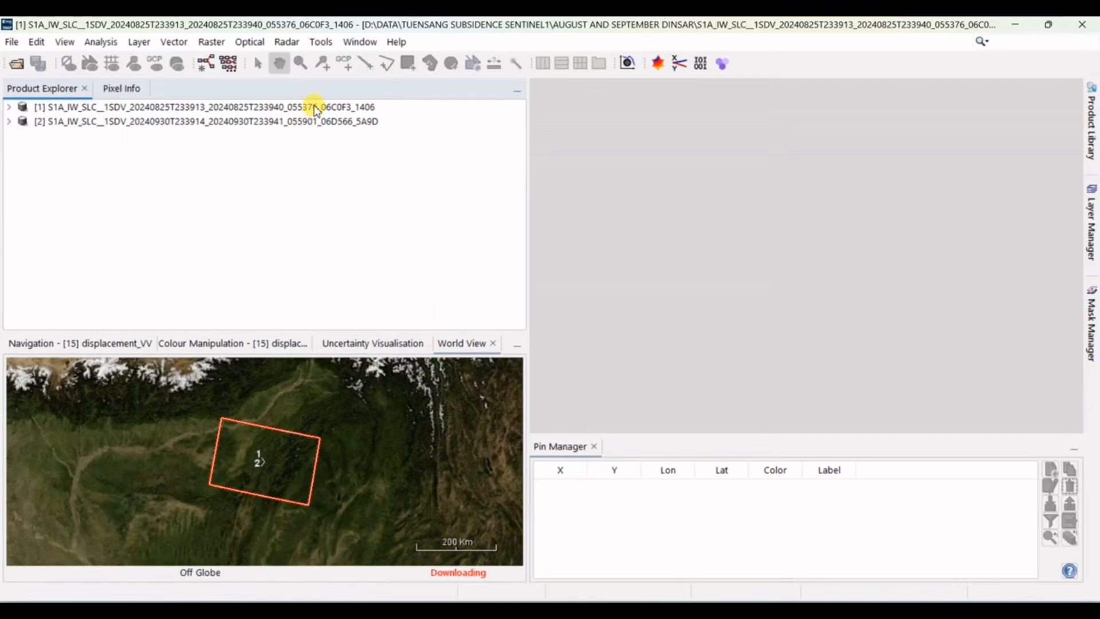
{"action": "left_click", "coordinate": [283, 42]}
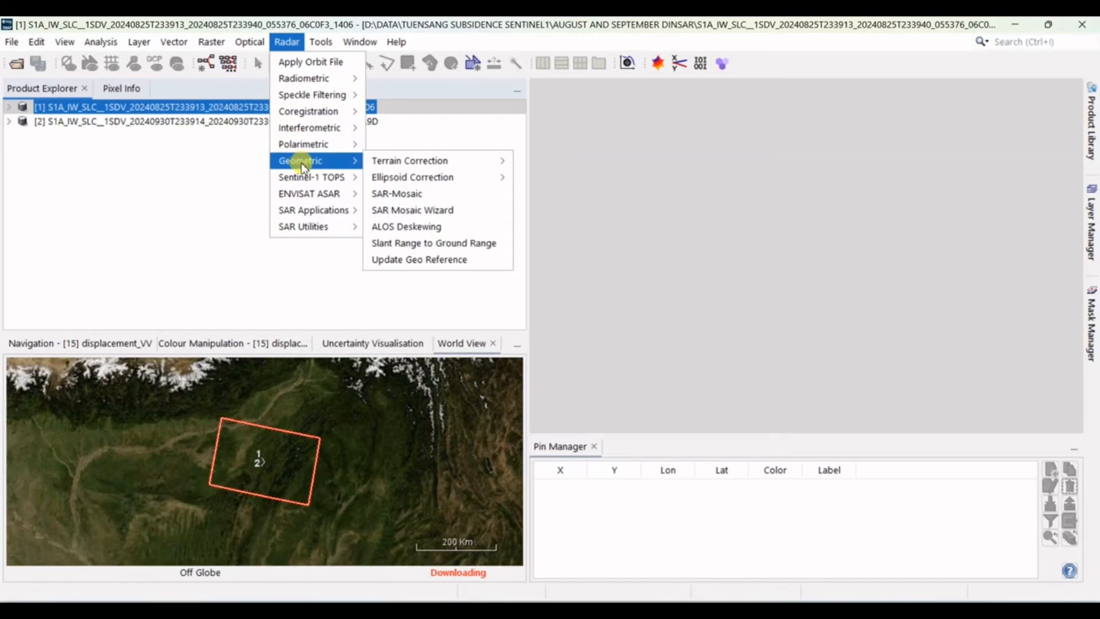
{"action": "mouse_move", "coordinate": [358, 177]}
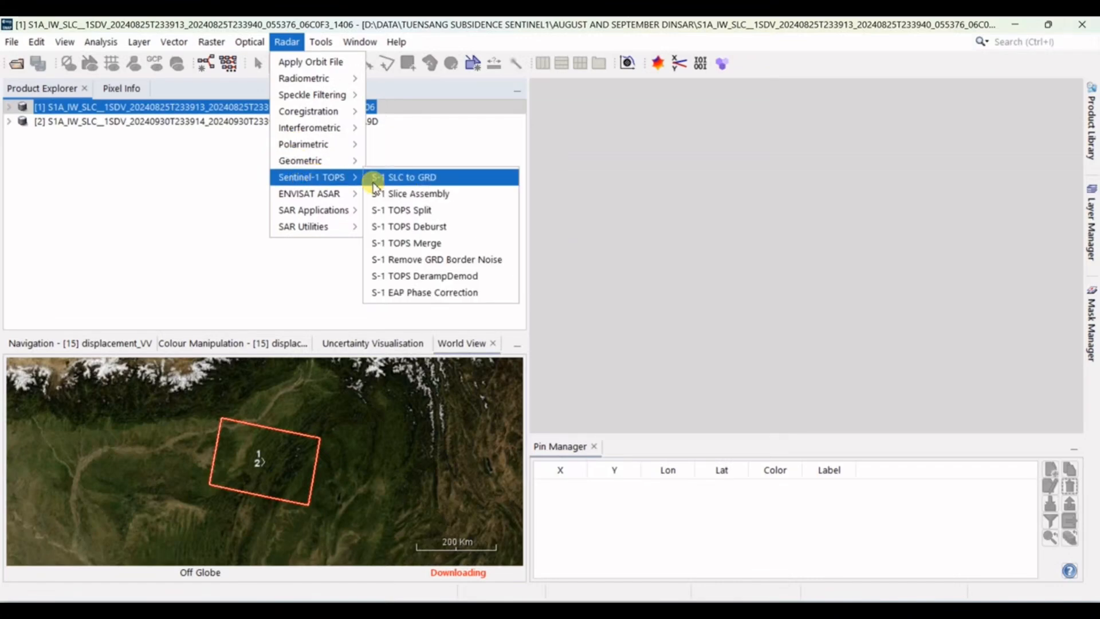
{"action": "left_click", "coordinate": [418, 212]}
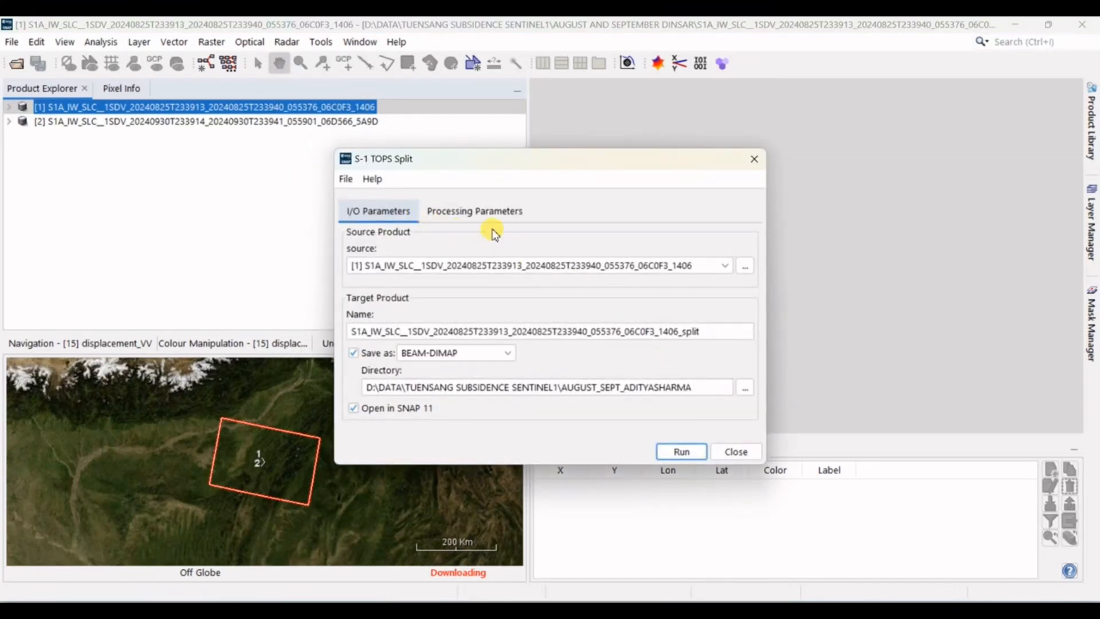
{"action": "left_click", "coordinate": [745, 388]}
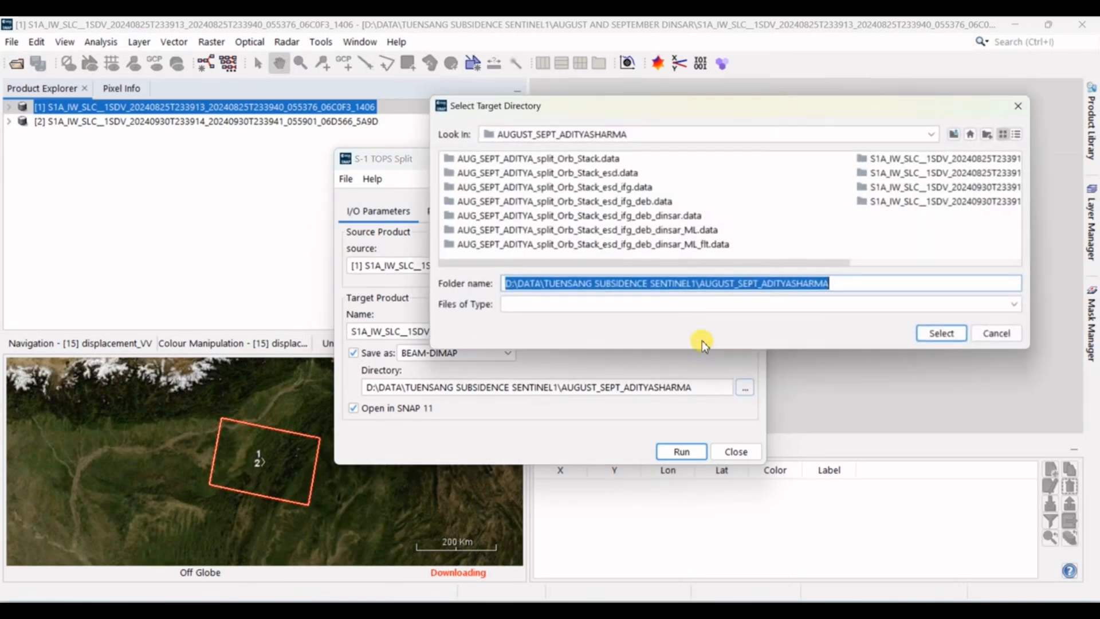
{"action": "left_click", "coordinate": [953, 134]}
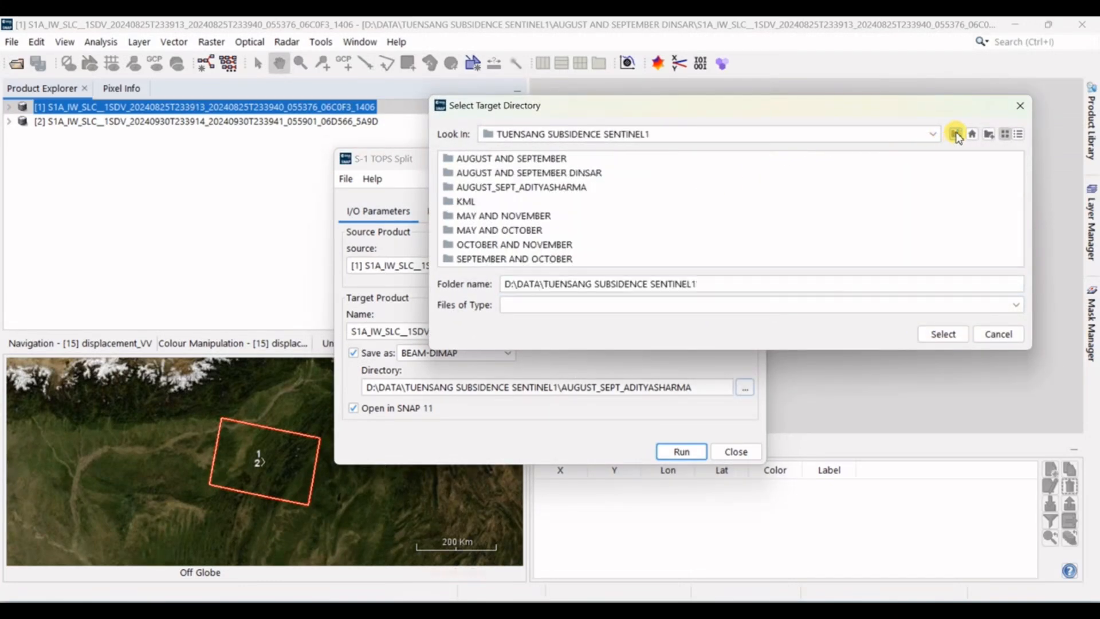
{"action": "double_click", "coordinate": [587, 173]}
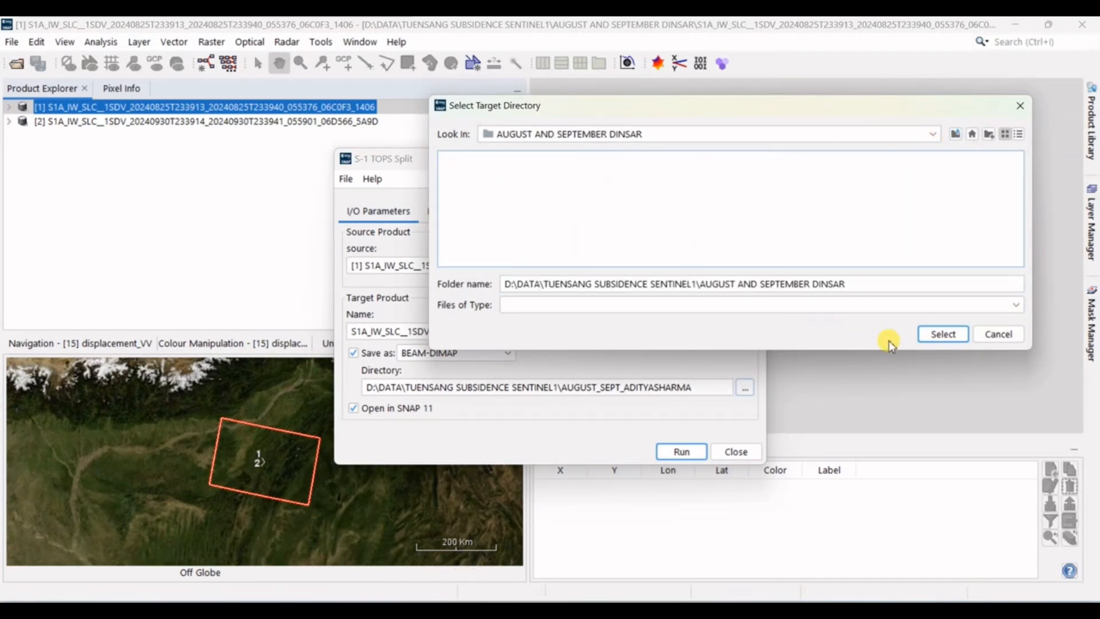
{"action": "left_click", "coordinate": [943, 334]}
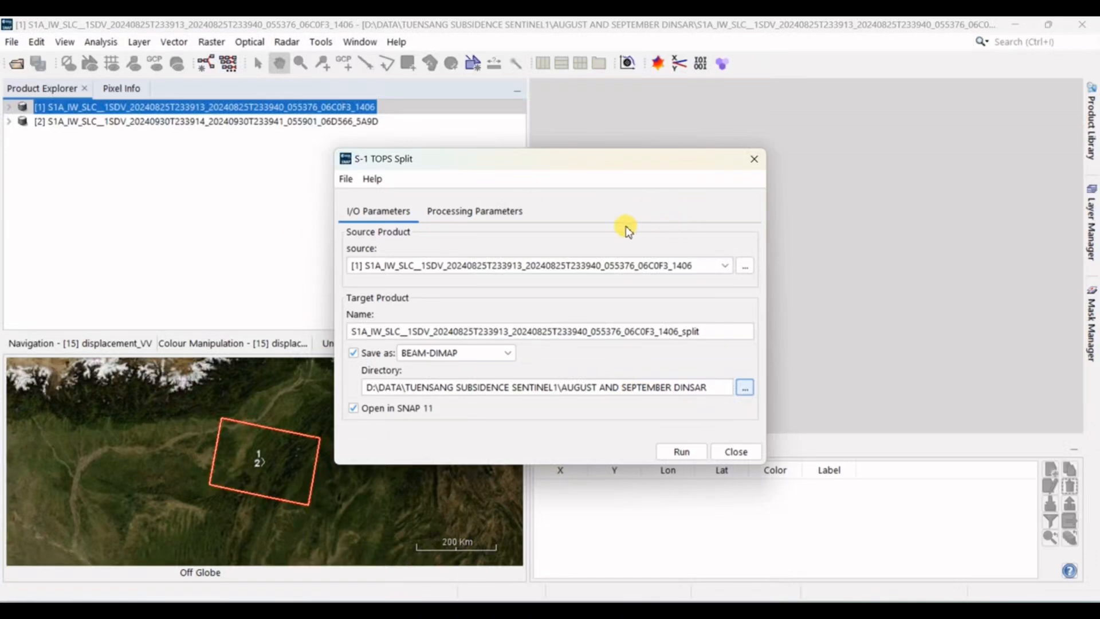
Step: Run the split of the August product with subswath IW2, polarisation VV and bursts 2 to 3, and close the dialog
{"action": "left_click", "coordinate": [483, 208]}
{"action": "left_click", "coordinate": [460, 236]}
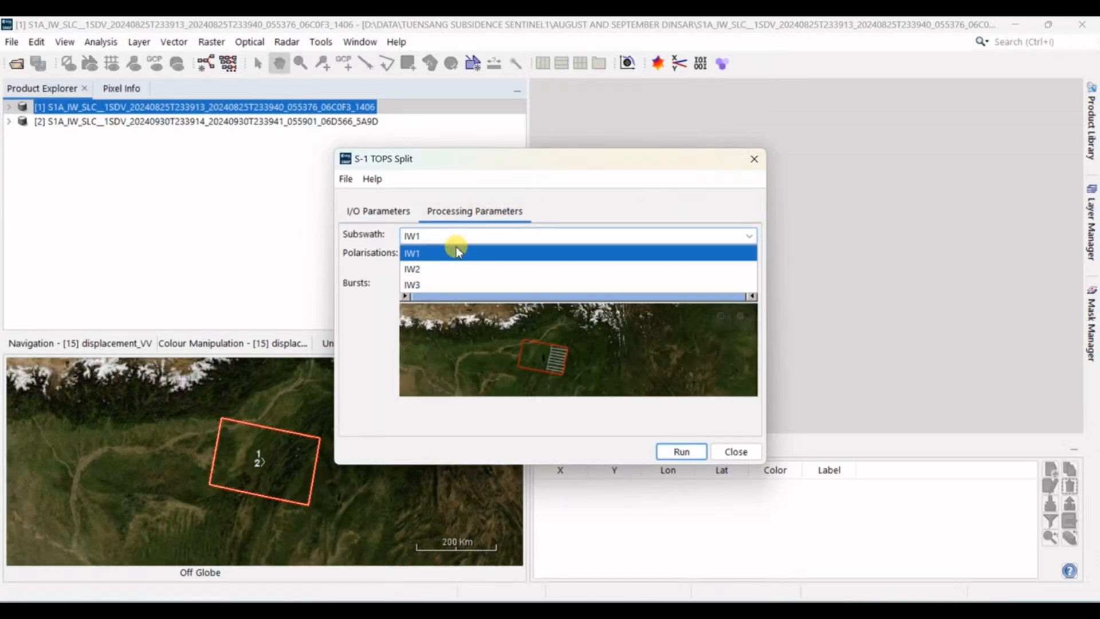
{"action": "left_click", "coordinate": [446, 269]}
{"action": "left_click", "coordinate": [417, 267]}
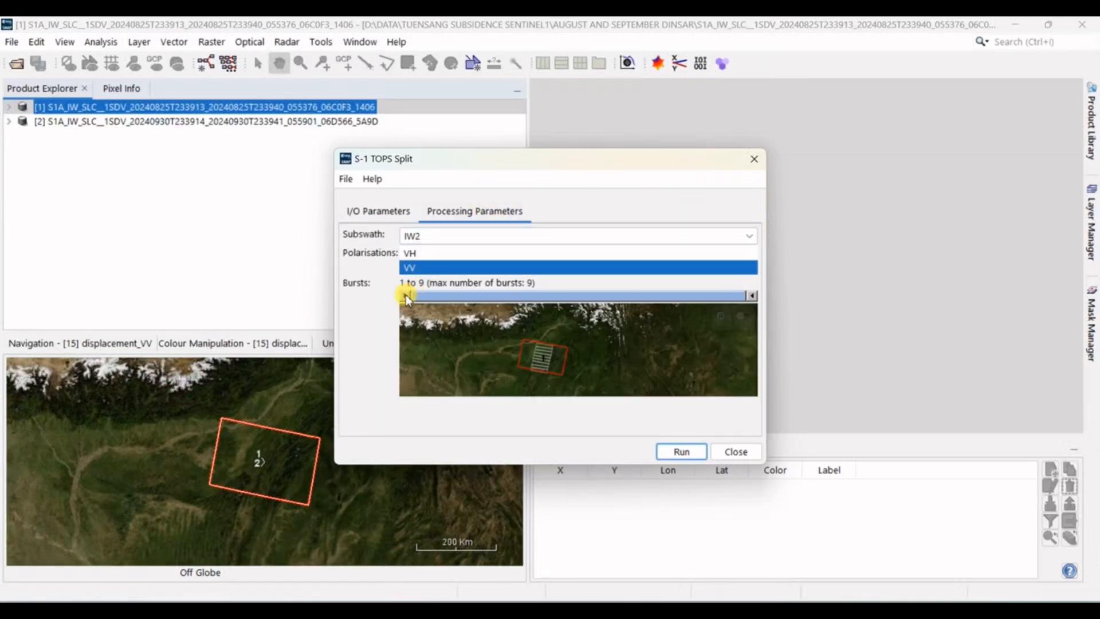
{"action": "left_click_drag", "start_coordinate": [405, 295], "coordinate": [432, 299]}
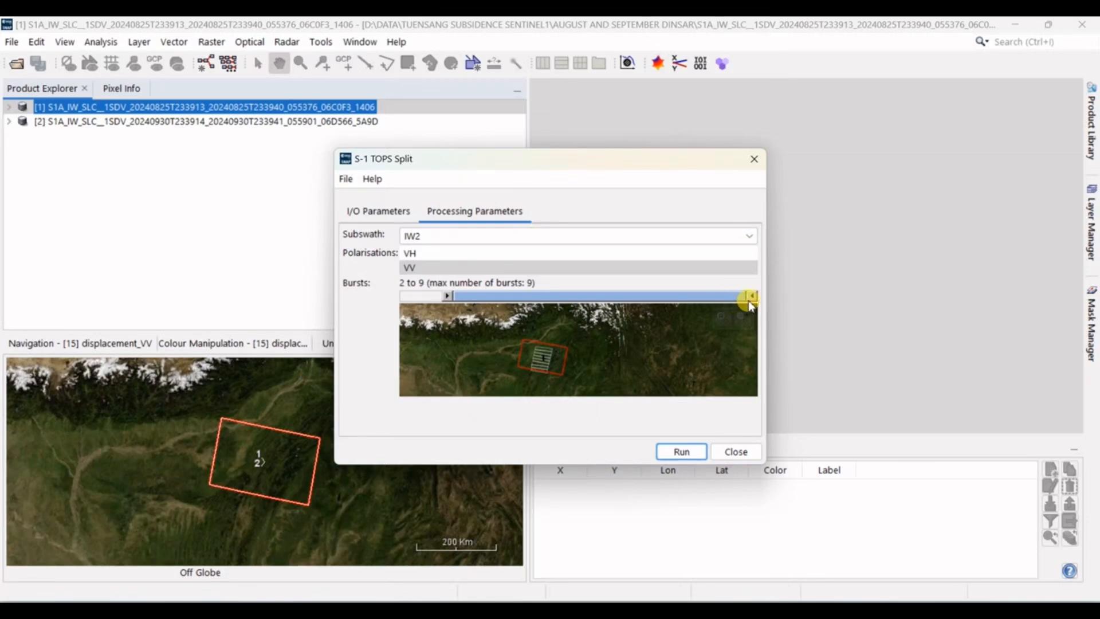
{"action": "left_click_drag", "start_coordinate": [754, 298], "coordinate": [540, 300]}
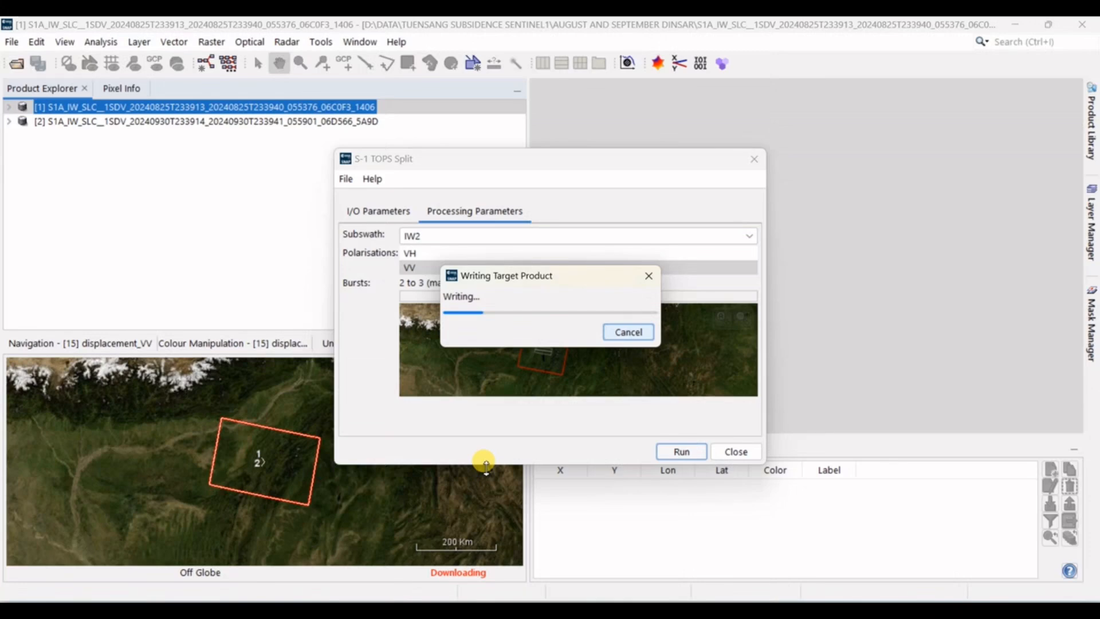
{"action": "mouse_move", "coordinate": [736, 596]}
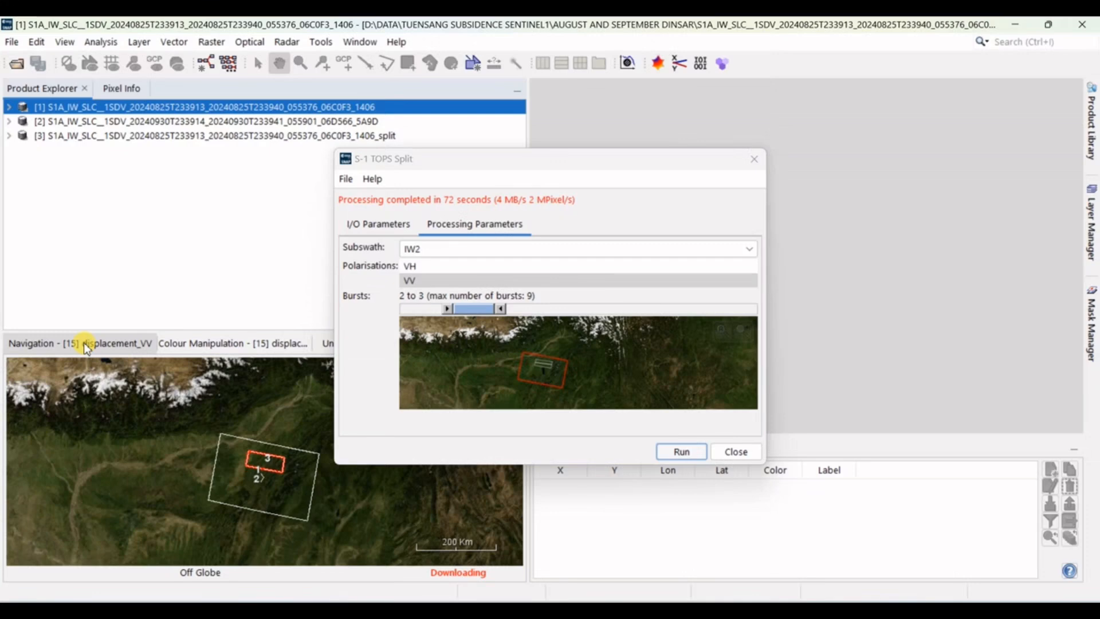
{"action": "left_click", "coordinate": [734, 452]}
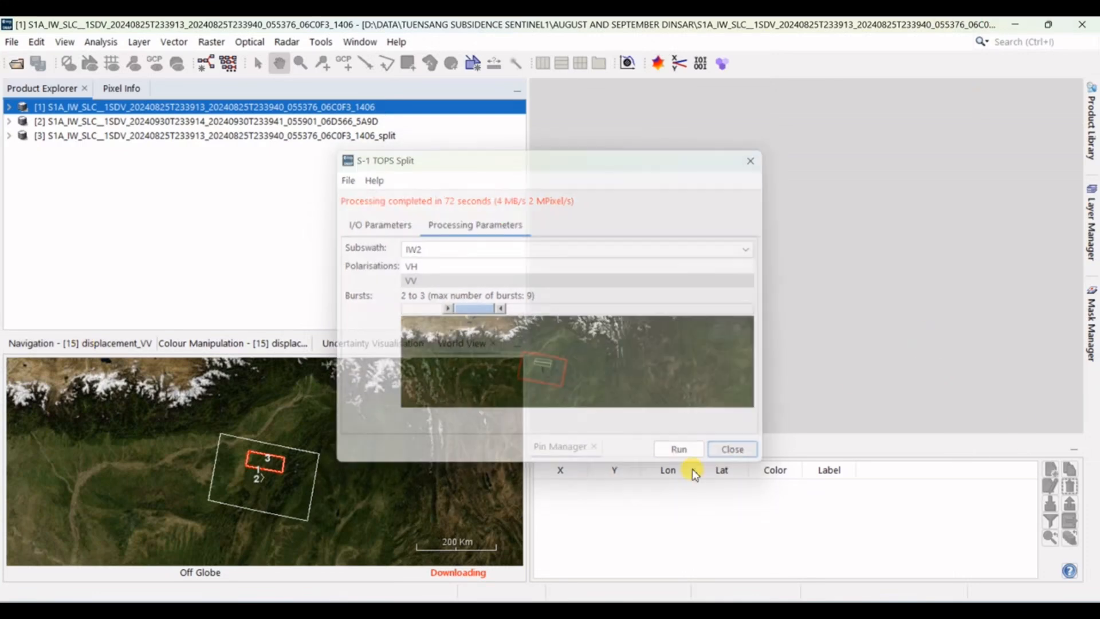
Step: Examine the terrain around the split product's footprint in the World View
{"action": "scroll", "coordinate": [264, 461], "scroll_direction": "up", "scroll_amount": 3}
{"action": "scroll", "coordinate": [269, 467], "scroll_direction": "up", "scroll_amount": 5}
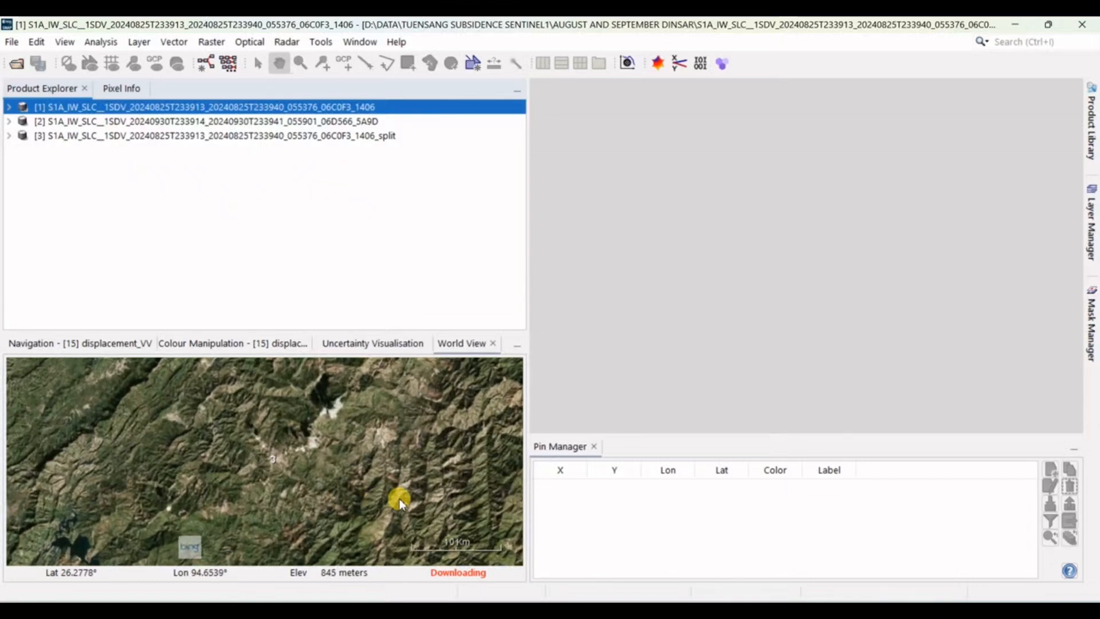
{"action": "left_click_drag", "start_coordinate": [398, 498], "coordinate": [199, 437]}
{"action": "scroll", "coordinate": [344, 478], "scroll_direction": "up", "scroll_amount": 2}
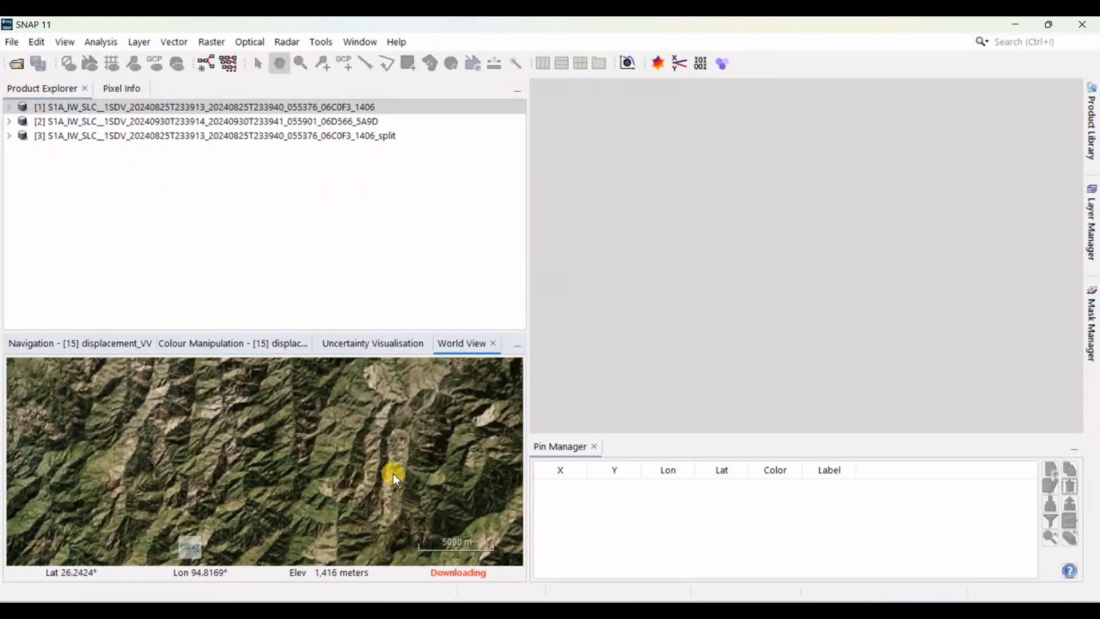
{"action": "scroll", "coordinate": [394, 476], "scroll_direction": "up", "scroll_amount": 2}
{"action": "left_click_drag", "start_coordinate": [428, 486], "coordinate": [254, 457]}
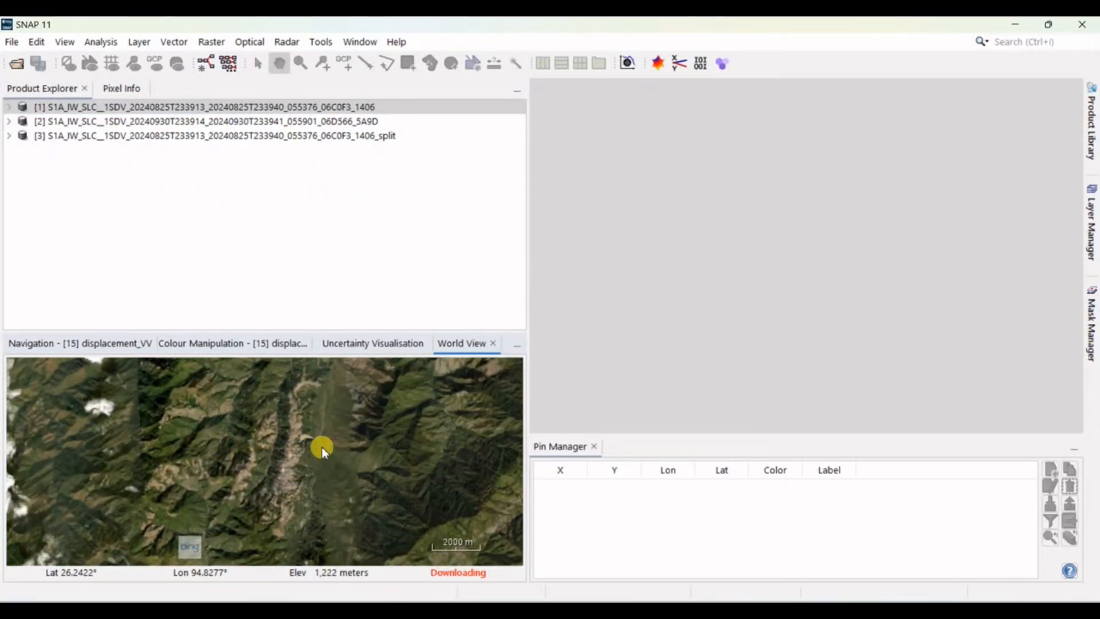
{"action": "scroll", "coordinate": [320, 447], "scroll_direction": "down", "scroll_amount": 5}
Step: Set up S-1 TOPS Split for the 30 September product with subswath IW2 and polarisation VV
{"action": "left_click", "coordinate": [352, 121]}
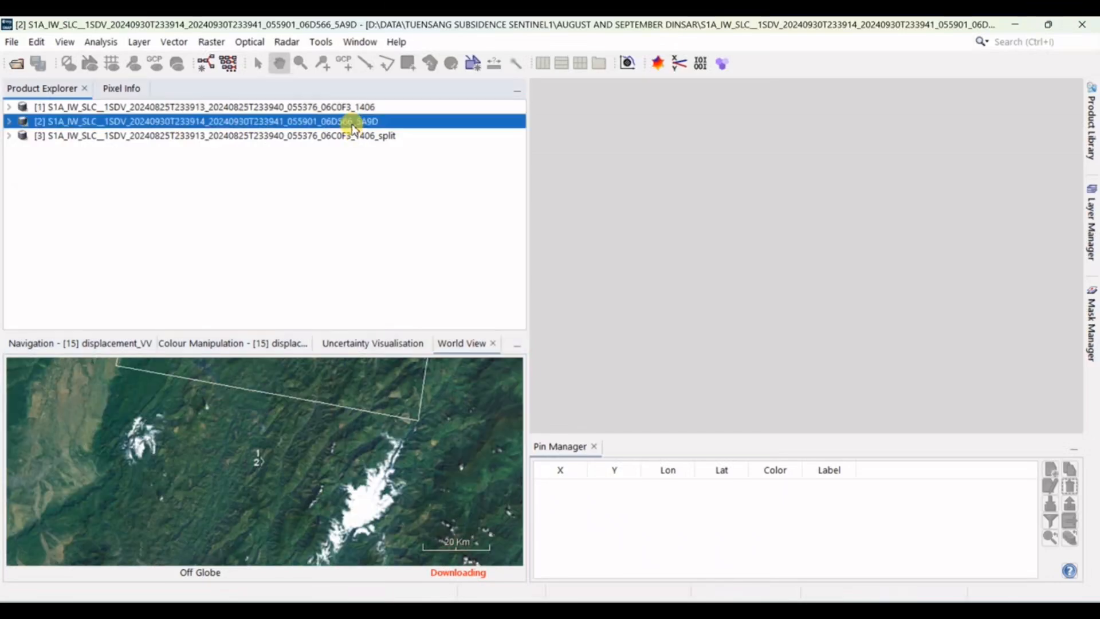
{"action": "left_click", "coordinate": [286, 42]}
{"action": "mouse_move", "coordinate": [347, 177]}
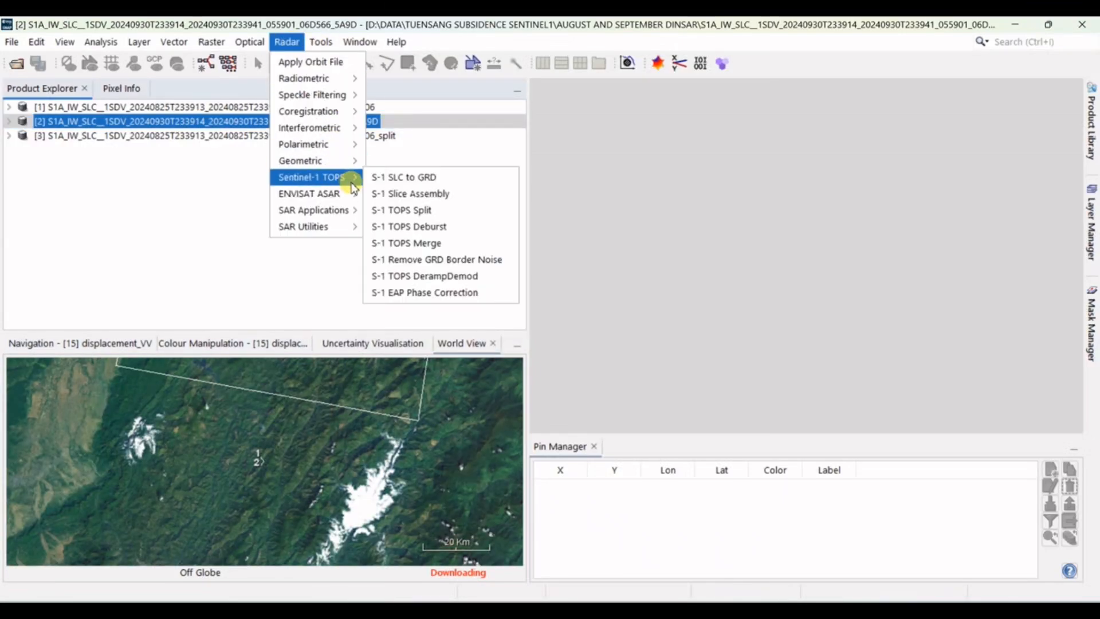
{"action": "left_click", "coordinate": [440, 216]}
{"action": "left_click", "coordinate": [474, 211]}
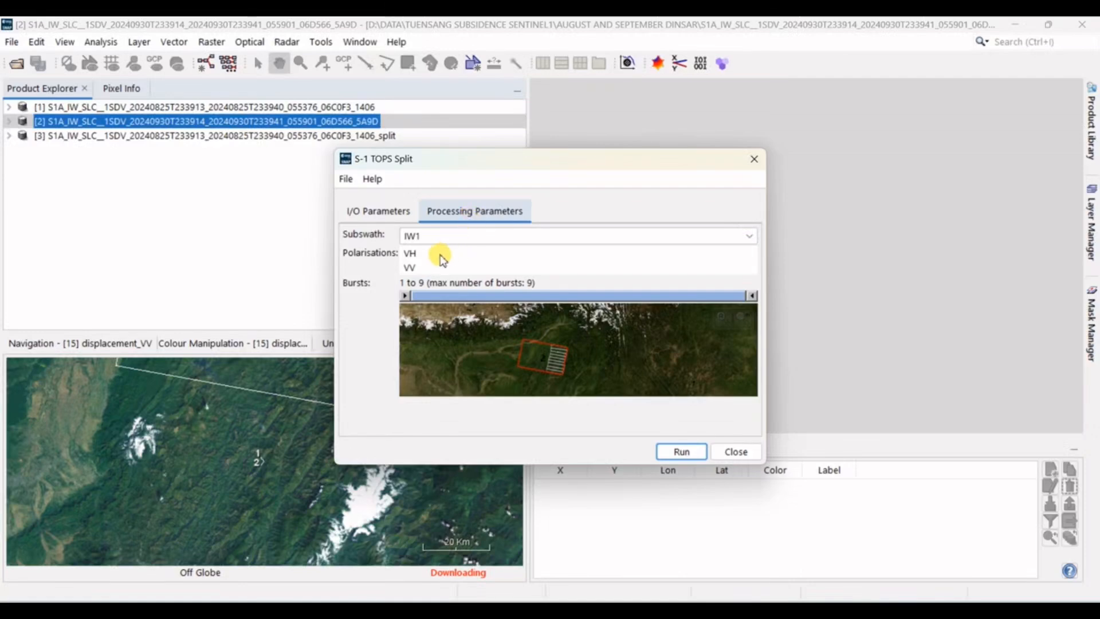
{"action": "left_click", "coordinate": [413, 235]}
{"action": "left_click", "coordinate": [412, 266]}
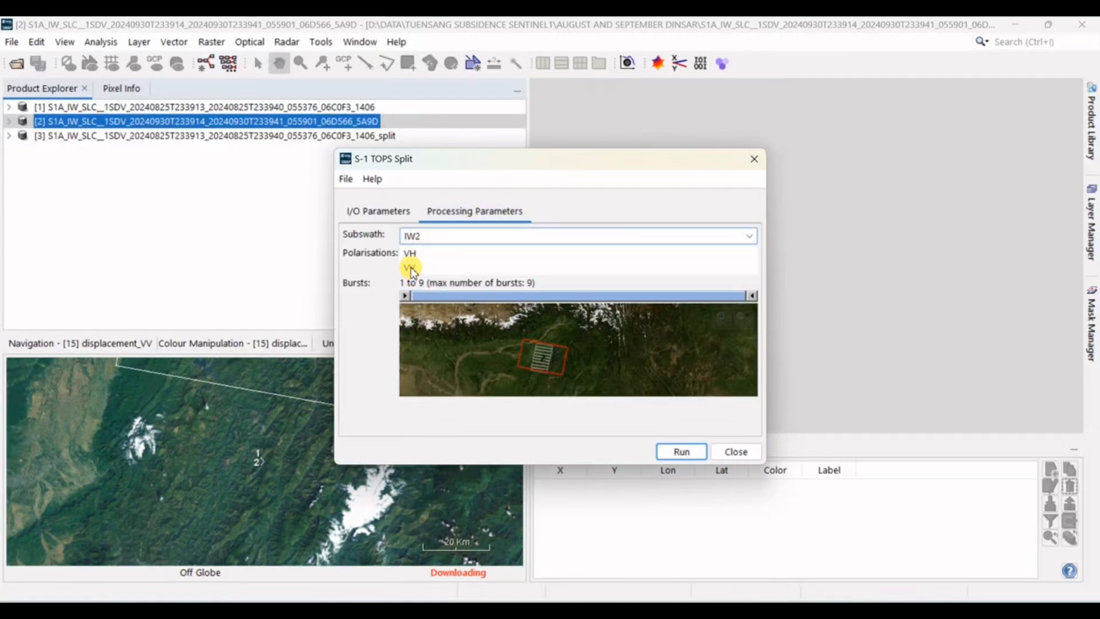
{"action": "left_click", "coordinate": [410, 268]}
Step: Limit the September split to bursts 2 to 3, run it and close the dialog
{"action": "left_click_drag", "start_coordinate": [406, 295], "coordinate": [447, 296]}
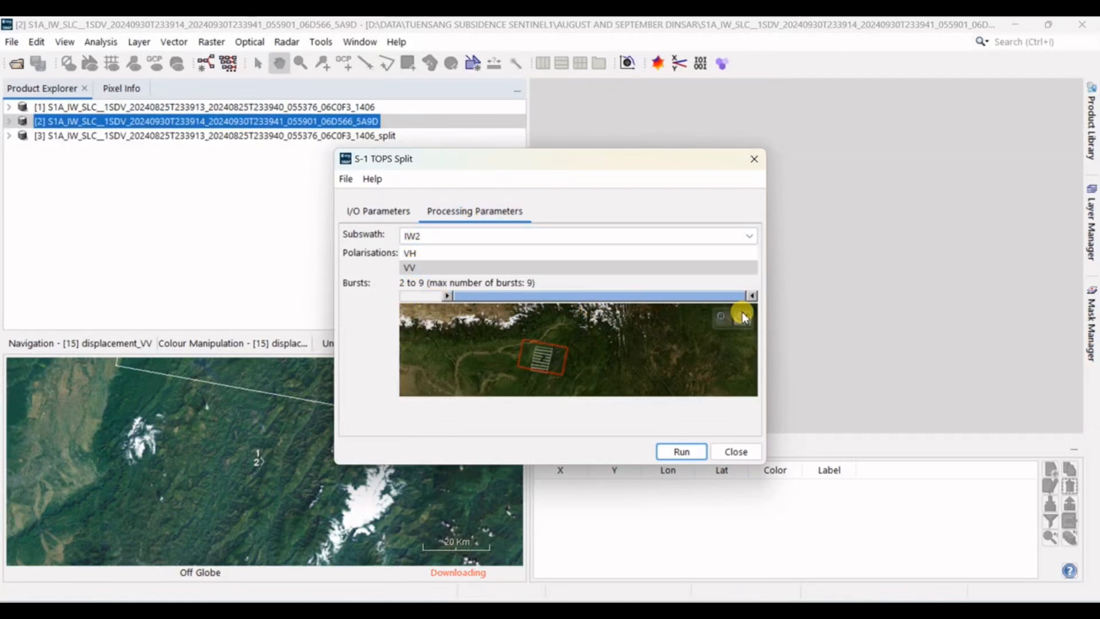
{"action": "left_click_drag", "start_coordinate": [749, 296], "coordinate": [500, 296]}
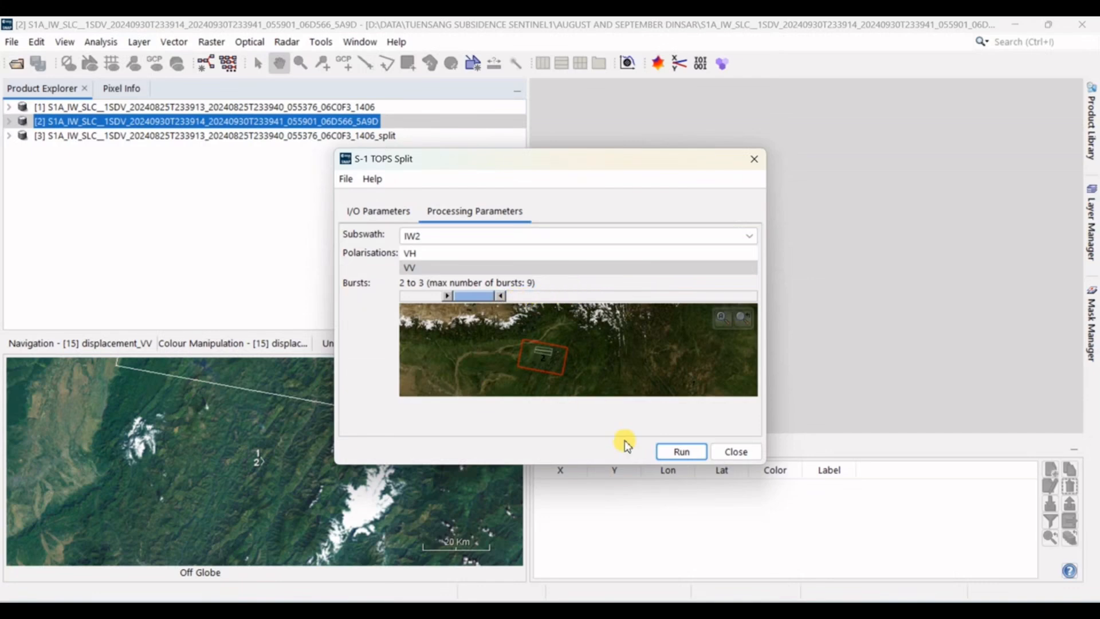
{"action": "left_click", "coordinate": [691, 453]}
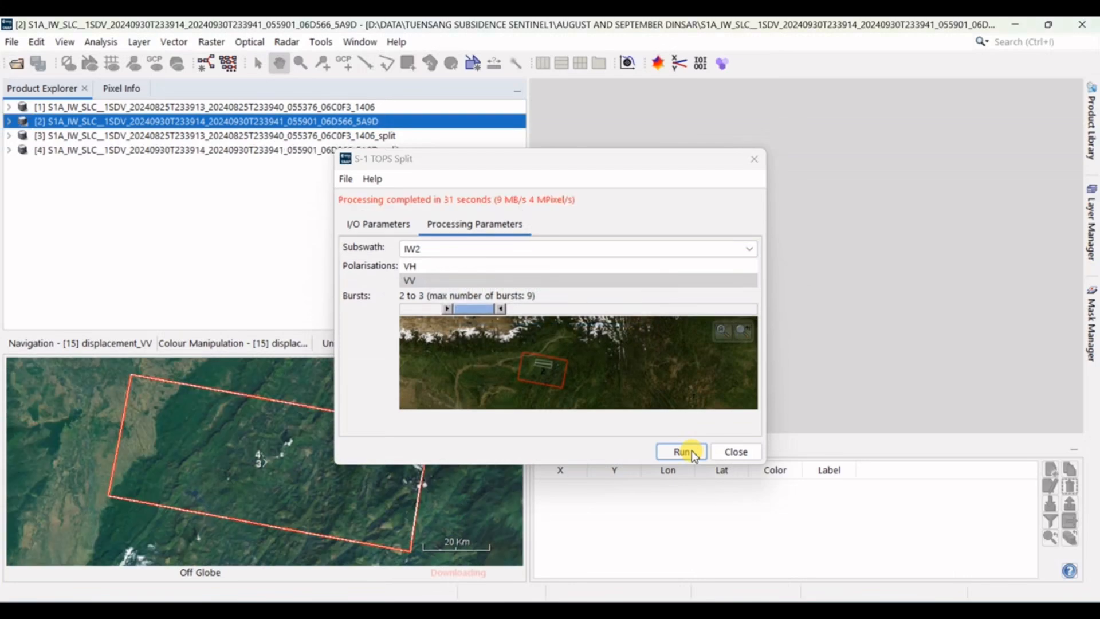
{"action": "left_click", "coordinate": [736, 451]}
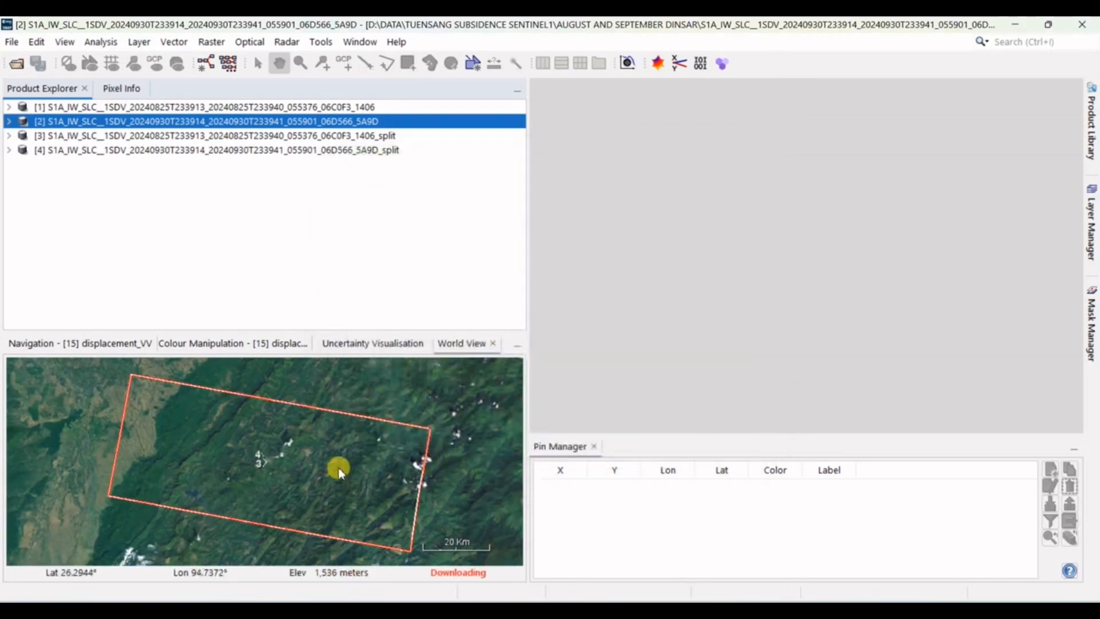
Step: Close the two original August and September SLC products, keeping only their split versions open
{"action": "scroll", "coordinate": [346, 457], "scroll_direction": "down", "scroll_amount": 3}
{"action": "scroll", "coordinate": [346, 457], "scroll_direction": "down", "scroll_amount": 2}
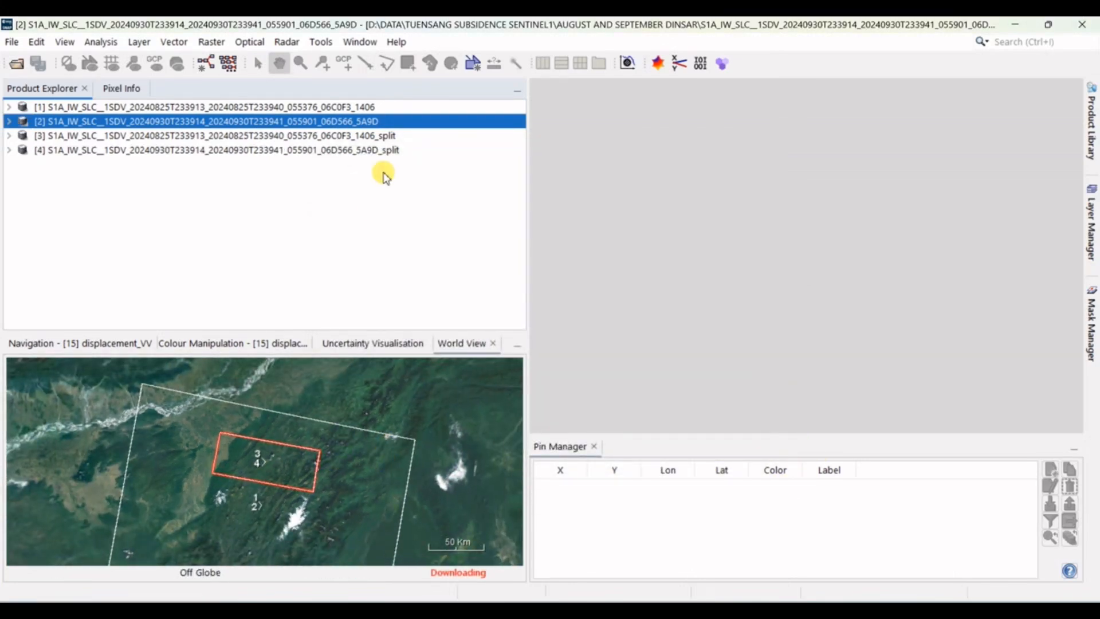
{"action": "left_click", "coordinate": [367, 108], "text": "shift"}
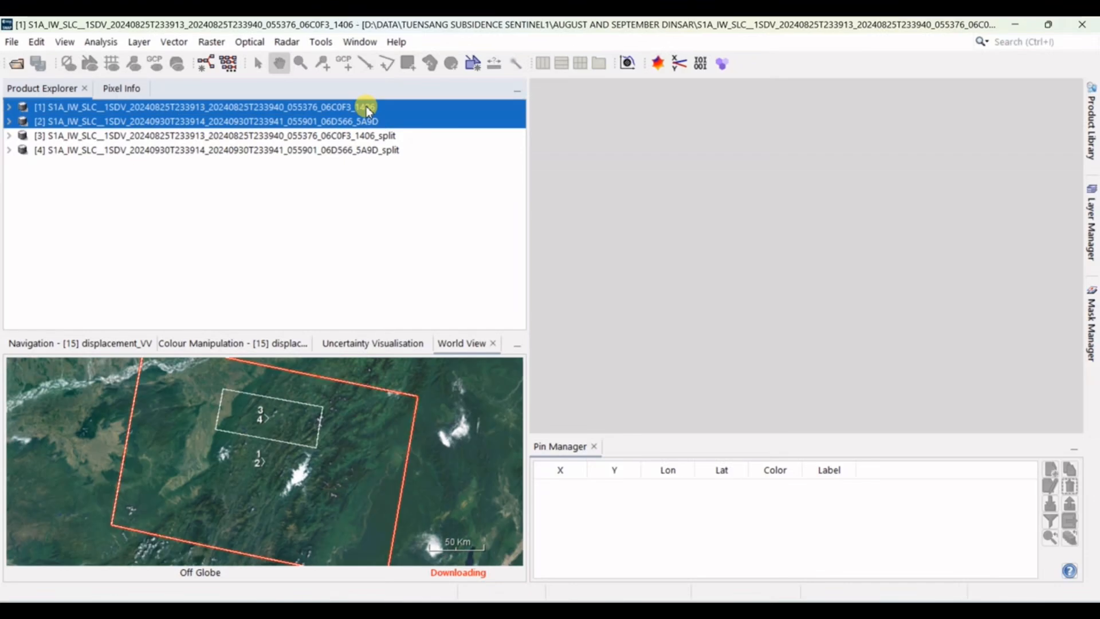
{"action": "right_click", "coordinate": [367, 108]}
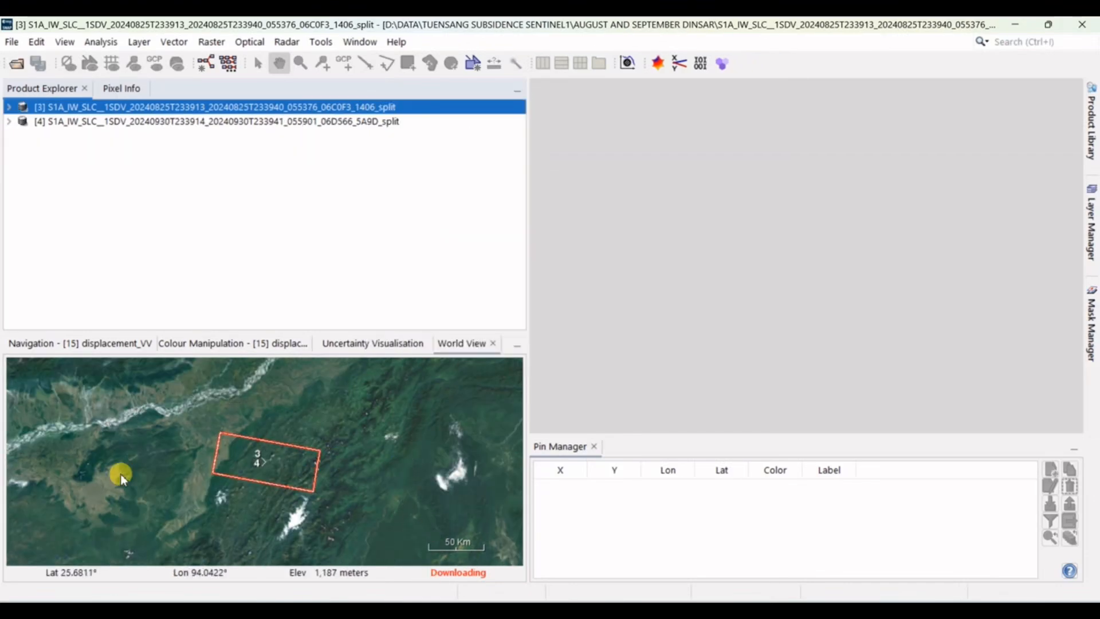
Step: Apply the Sentinel Precise orbit file with polynomial degree 3 to the August split product and close the dialog
{"action": "left_click", "coordinate": [287, 42]}
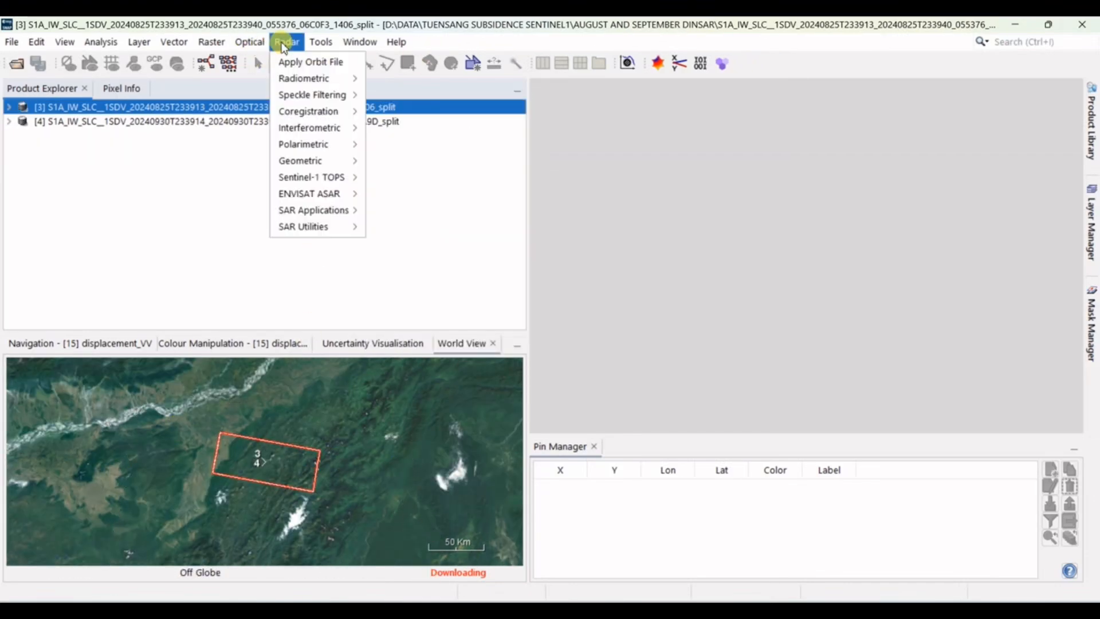
{"action": "left_click", "coordinate": [285, 62]}
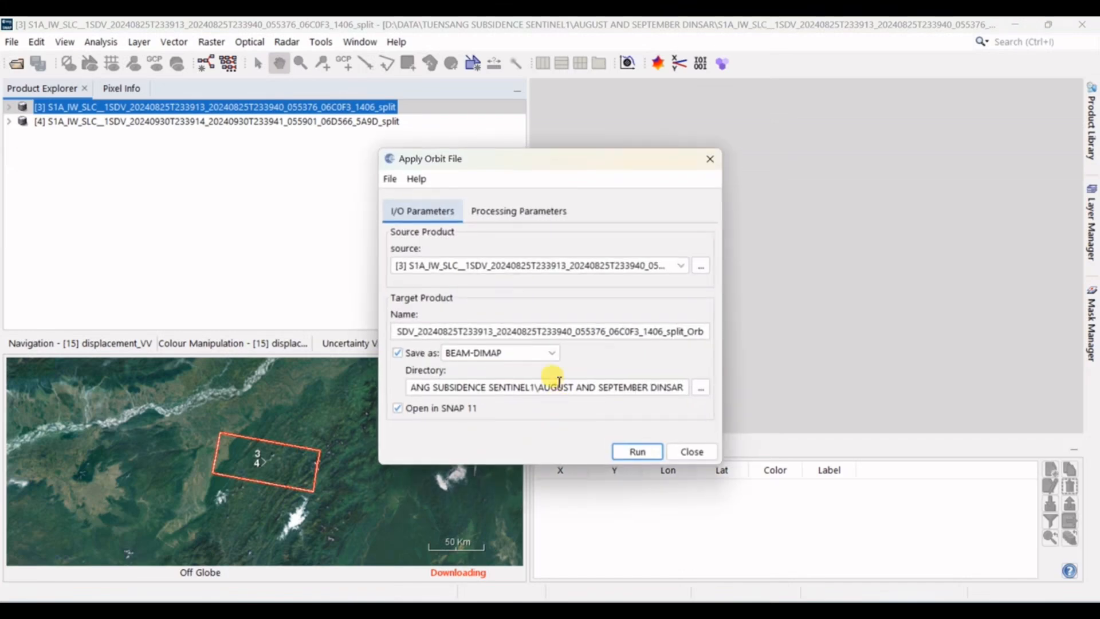
{"action": "left_click", "coordinate": [521, 211]}
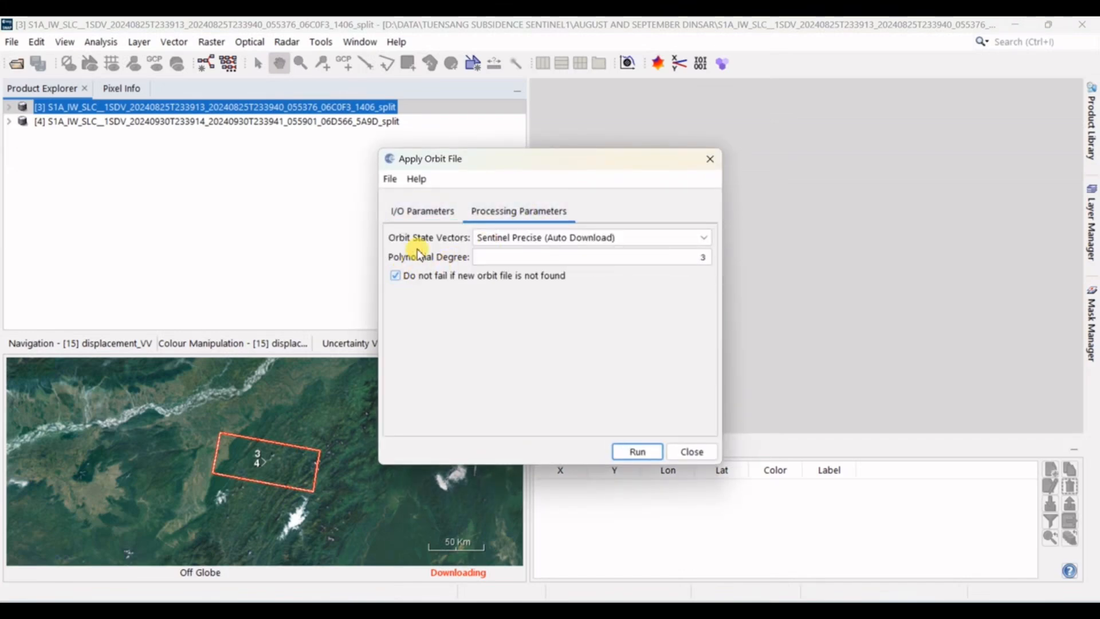
{"action": "left_click", "coordinate": [421, 211]}
{"action": "left_click", "coordinate": [640, 454]}
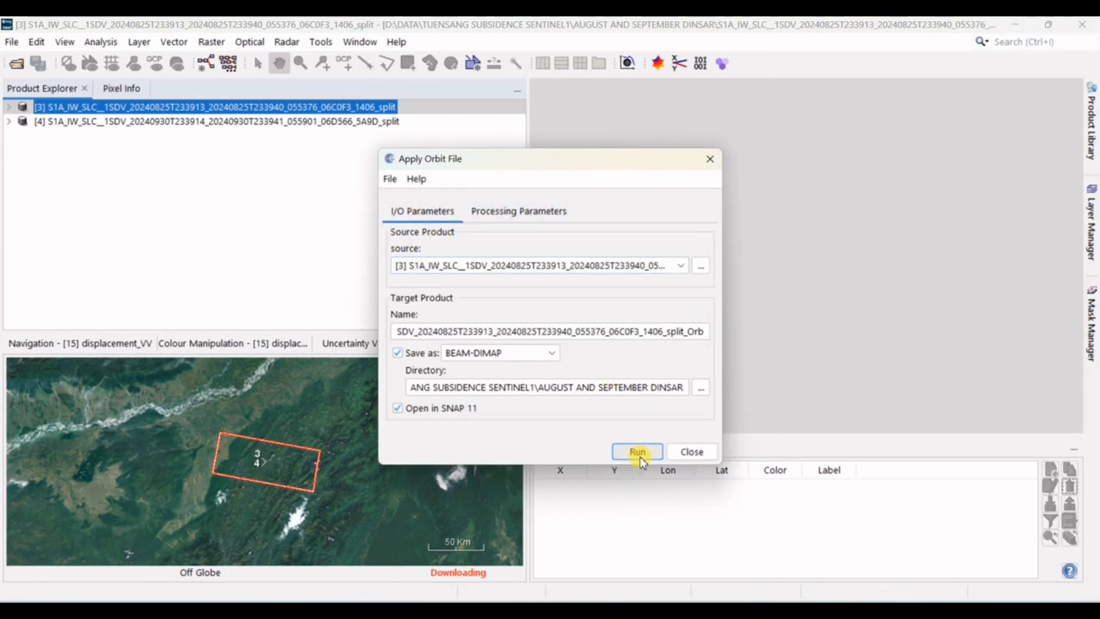
{"action": "mouse_move", "coordinate": [642, 596]}
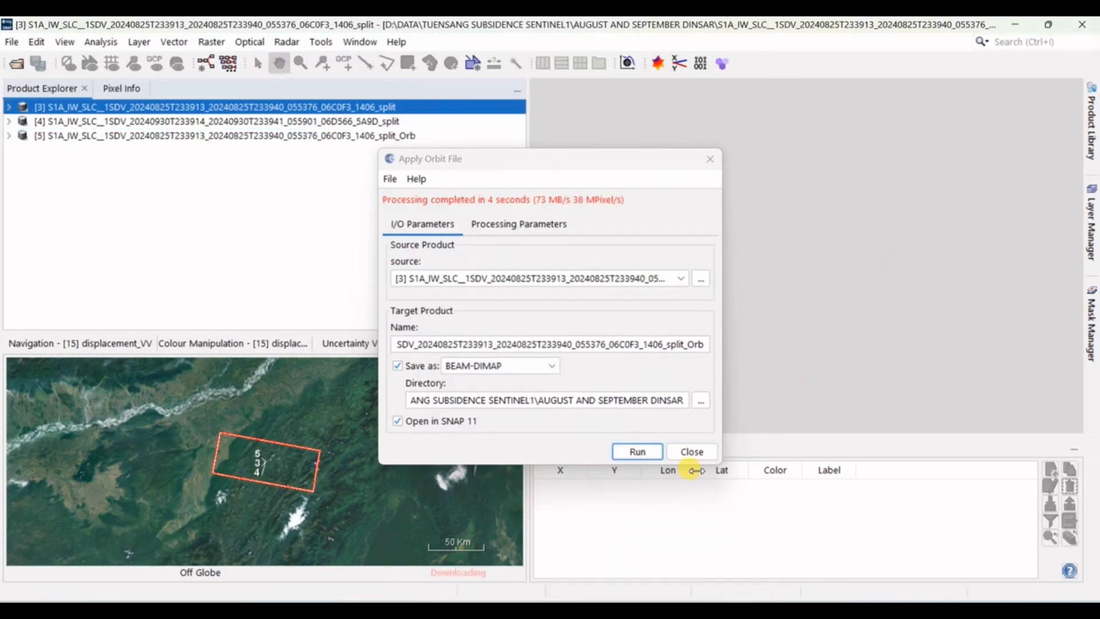
{"action": "left_click", "coordinate": [692, 452]}
Step: Run Apply Orbit File on the 30 September split product and close the dialog
{"action": "left_click", "coordinate": [381, 121]}
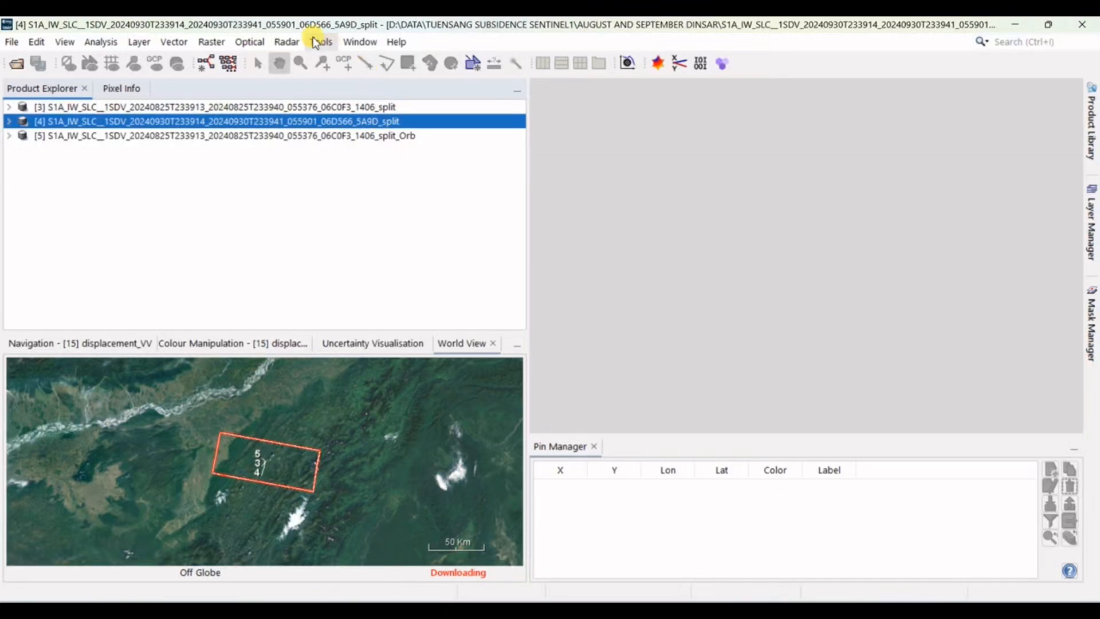
{"action": "left_click", "coordinate": [286, 41]}
{"action": "left_click", "coordinate": [298, 61]}
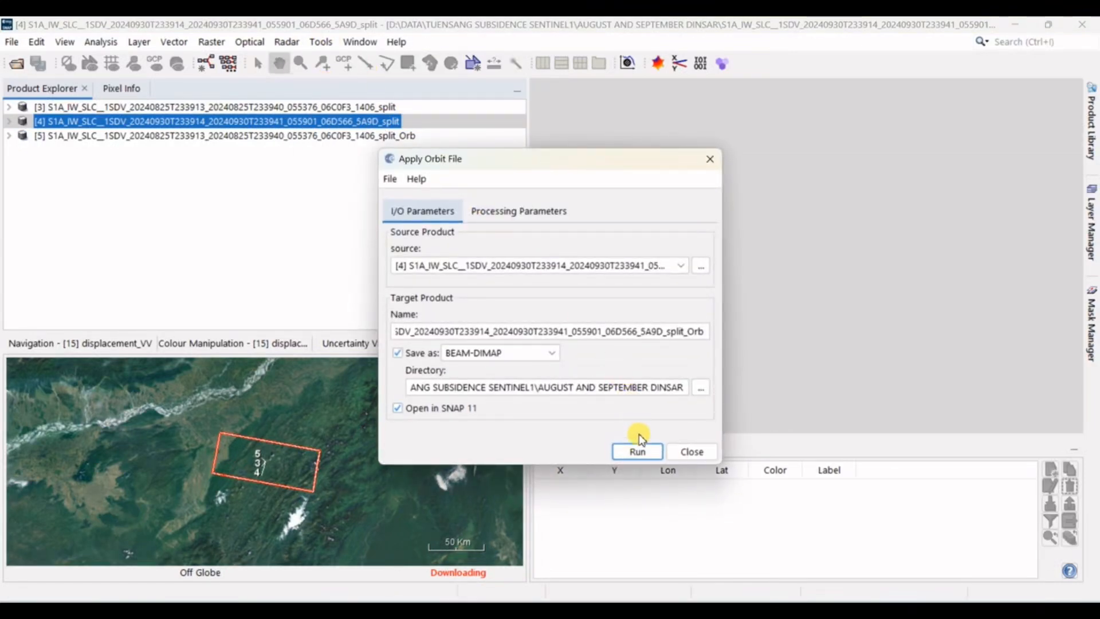
{"action": "left_click", "coordinate": [639, 455]}
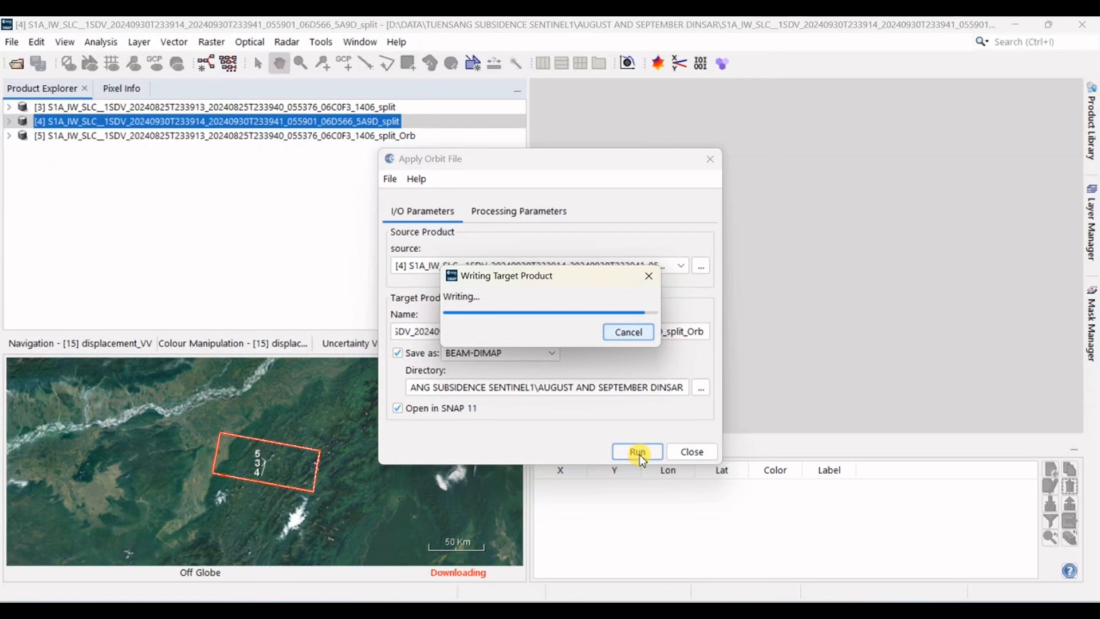
{"action": "left_click", "coordinate": [696, 450]}
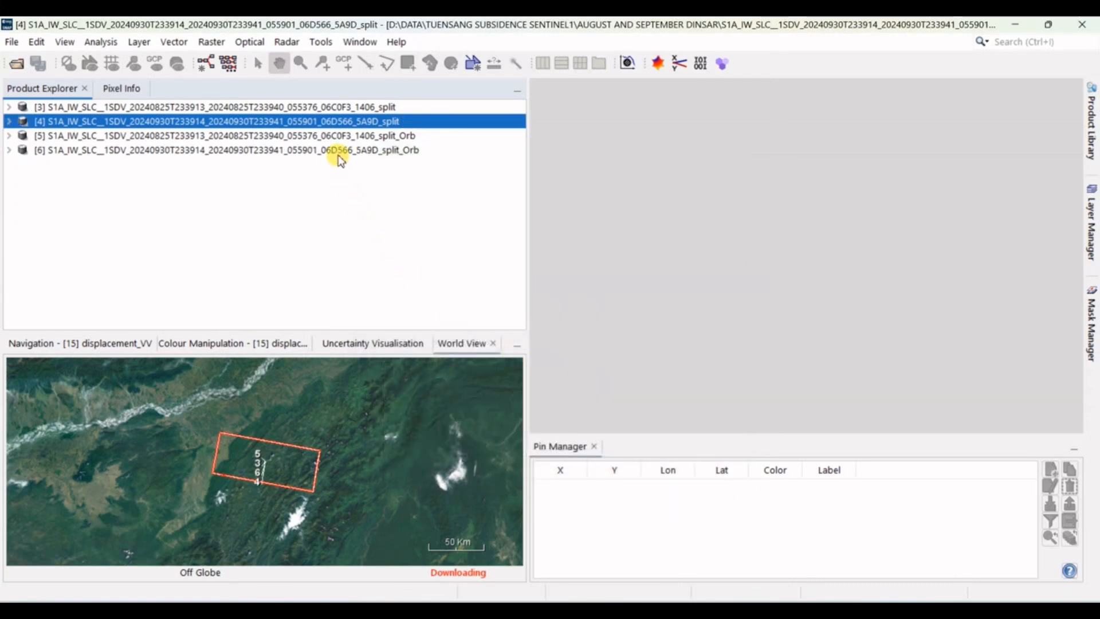
Step: Close the two split products that have no orbit correction
{"action": "left_click", "coordinate": [372, 106], "text": "ctrl"}
{"action": "right_click", "coordinate": [372, 106]}
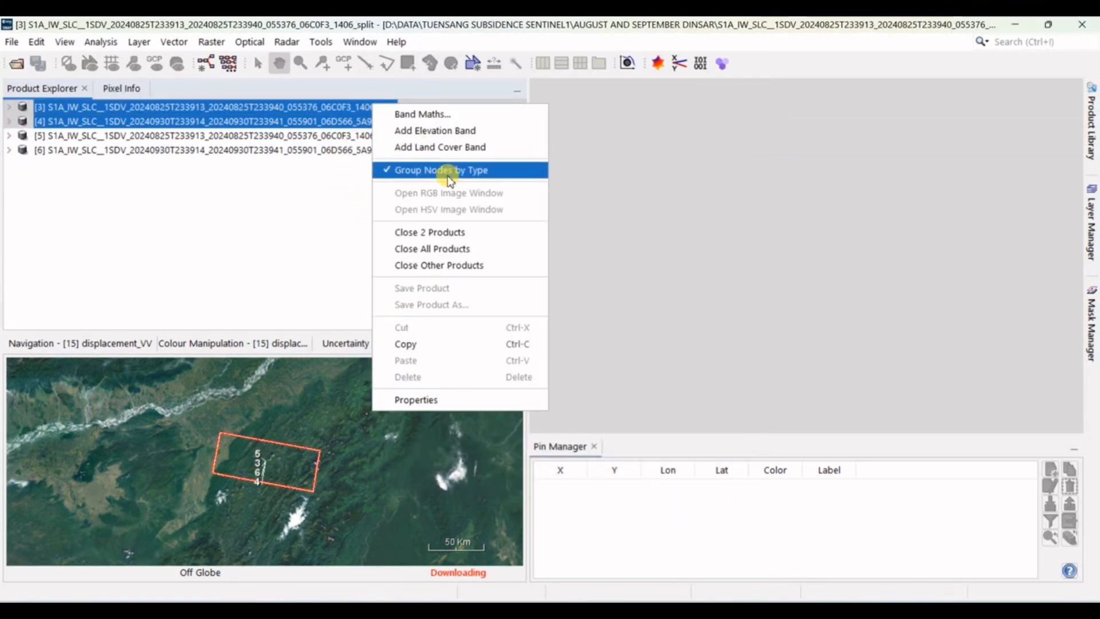
{"action": "left_click", "coordinate": [465, 232]}
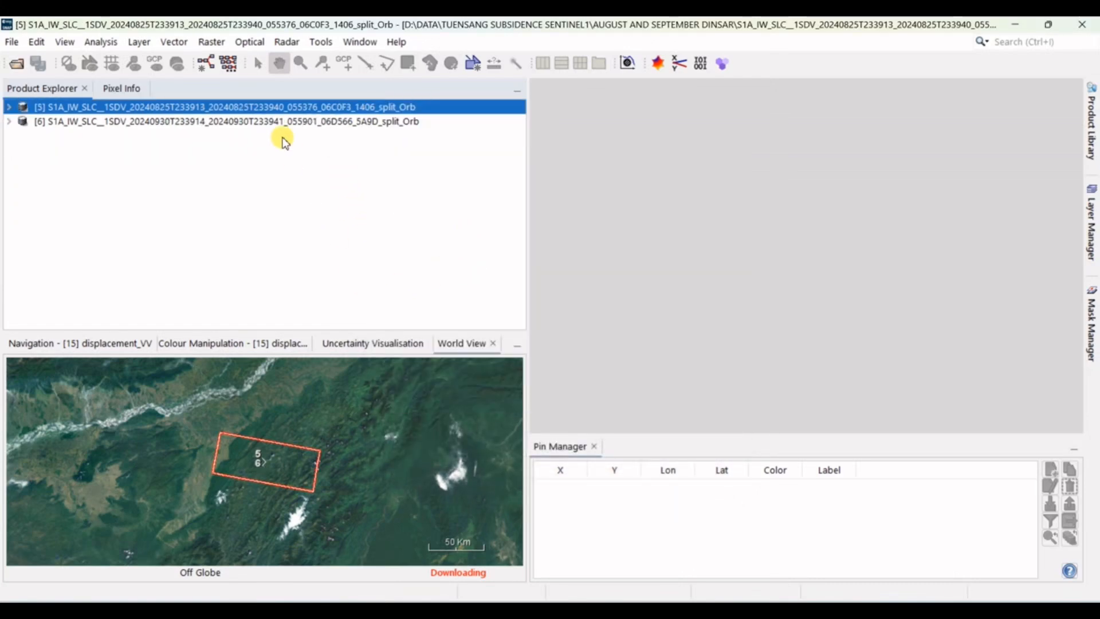
Step: Start S-1 Back Geocoding and add both open orbit-corrected products to its product set
{"action": "left_click", "coordinate": [285, 41]}
{"action": "mouse_move", "coordinate": [367, 111]}
{"action": "mouse_move", "coordinate": [496, 134]}
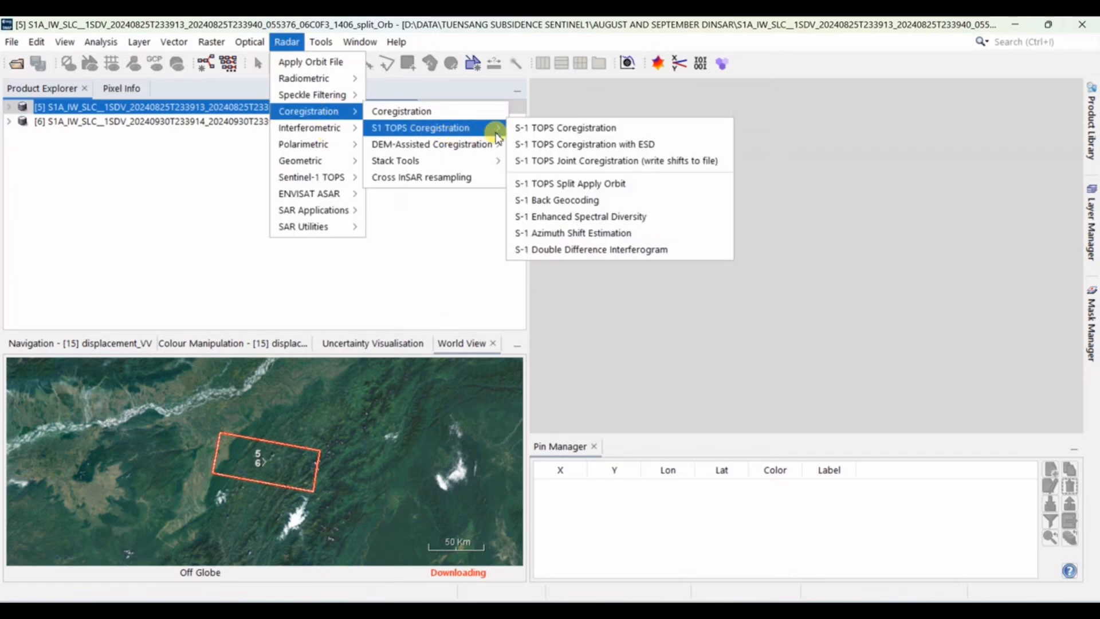
{"action": "left_click", "coordinate": [590, 201]}
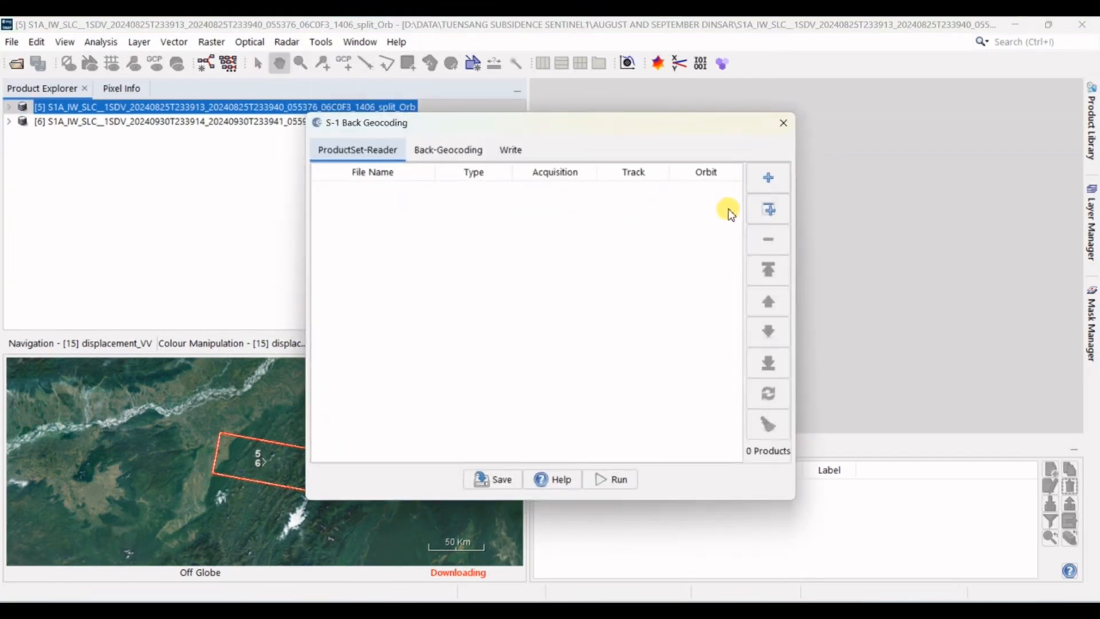
{"action": "left_click", "coordinate": [761, 210]}
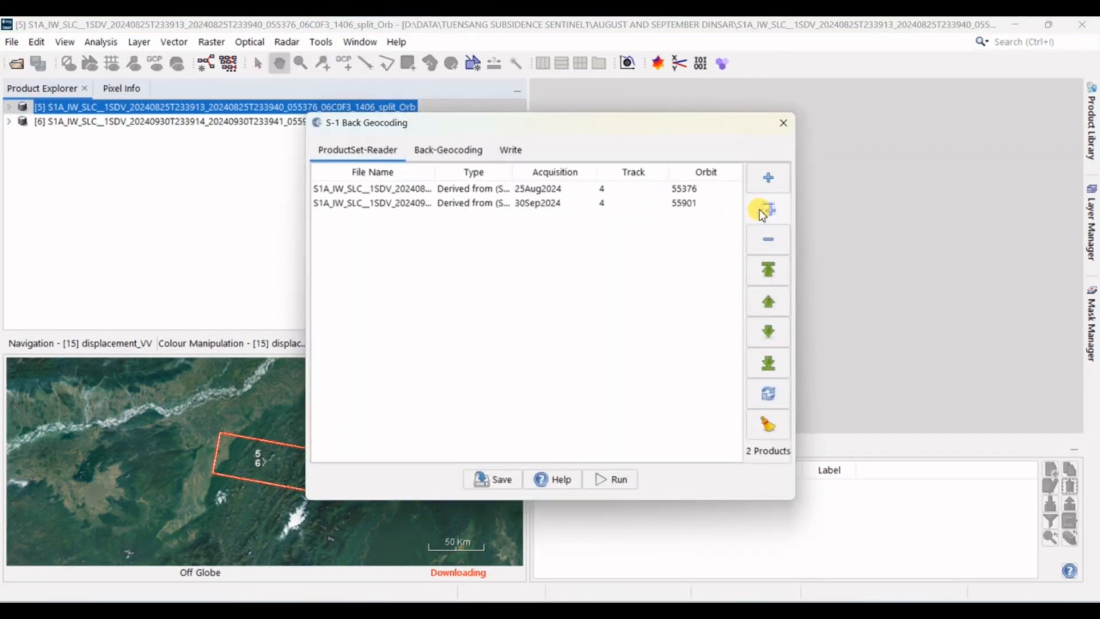
Step: Set both the DEM resampling method and the resampling type of the back geocoding to NEAREST_NEIGHBOUR
{"action": "left_click", "coordinate": [463, 152]}
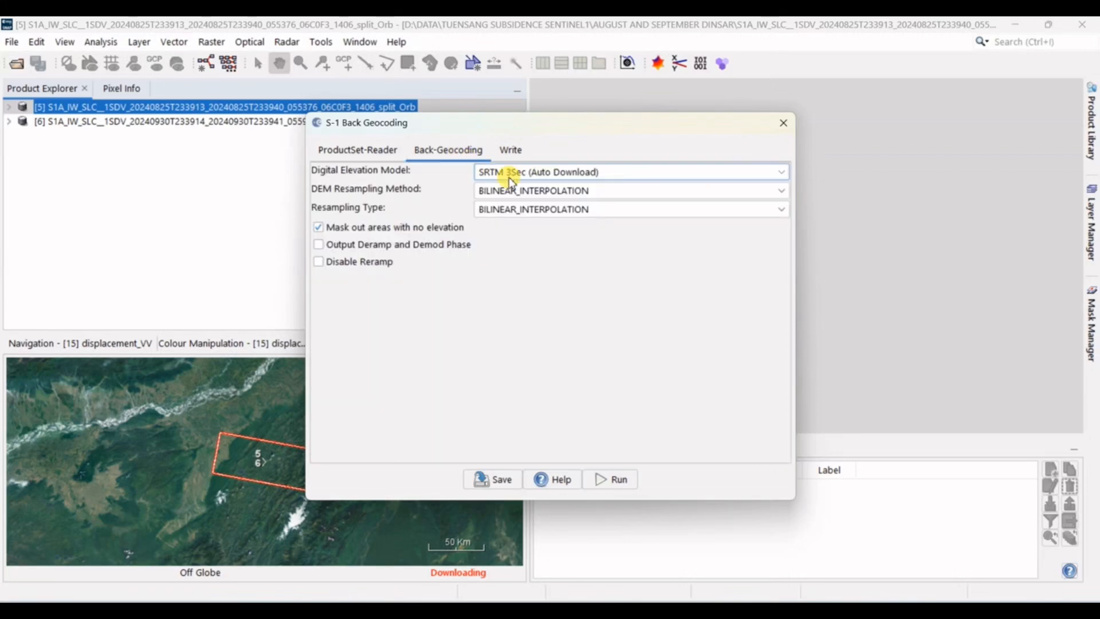
{"action": "left_click", "coordinate": [573, 192]}
{"action": "left_click", "coordinate": [562, 208]}
{"action": "left_click", "coordinate": [567, 209]}
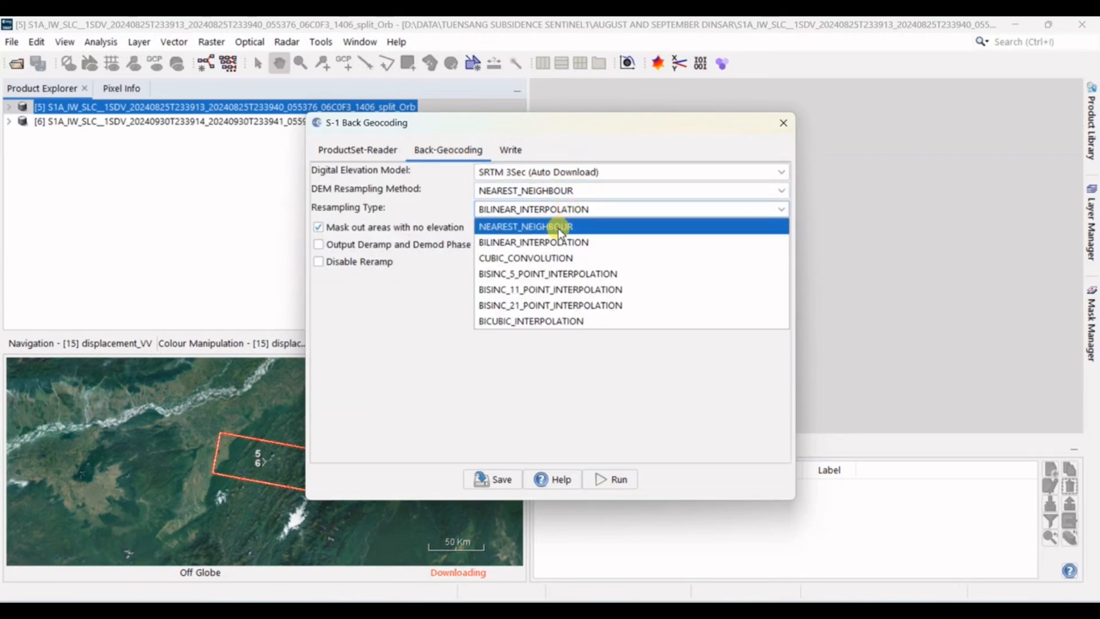
{"action": "left_click", "coordinate": [558, 228]}
Step: Name the back-geocoding target product AUG_SEPT_split_Orb_Stack
{"action": "left_click", "coordinate": [510, 149]}
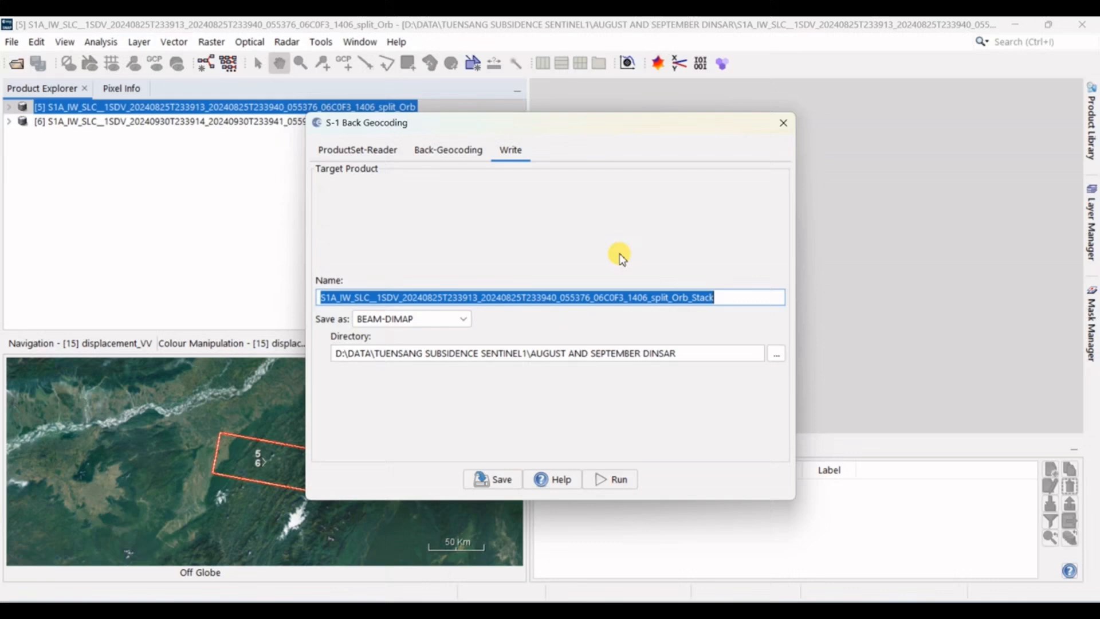
{"action": "left_click", "coordinate": [649, 298]}
{"action": "key", "text": "BackSpace"}
{"action": "key", "text": "BackSpace"}
{"action": "key", "text": "BackSpace"}
{"action": "key", "text": "BackSpace"}
{"action": "key", "text": "BackSpace"}
{"action": "key", "text": "BackSpace"}
{"action": "key", "text": "BackSpace"}
{"action": "key", "text": "BackSpace"}
{"action": "key", "text": "BackSpace"}
{"action": "key", "text": "BackSpace"}
{"action": "key", "text": "BackSpace"}
{"action": "key", "text": "BackSpace"}
{"action": "key", "text": "BackSpace"}
{"action": "key", "text": "BackSpace"}
{"action": "key", "text": "BackSpace"}
{"action": "key", "text": "BackSpace"}
{"action": "key", "text": "BackSpace"}
{"action": "key", "text": "BackSpace"}
{"action": "key", "text": "BackSpace"}
{"action": "key", "text": "BackSpace"}
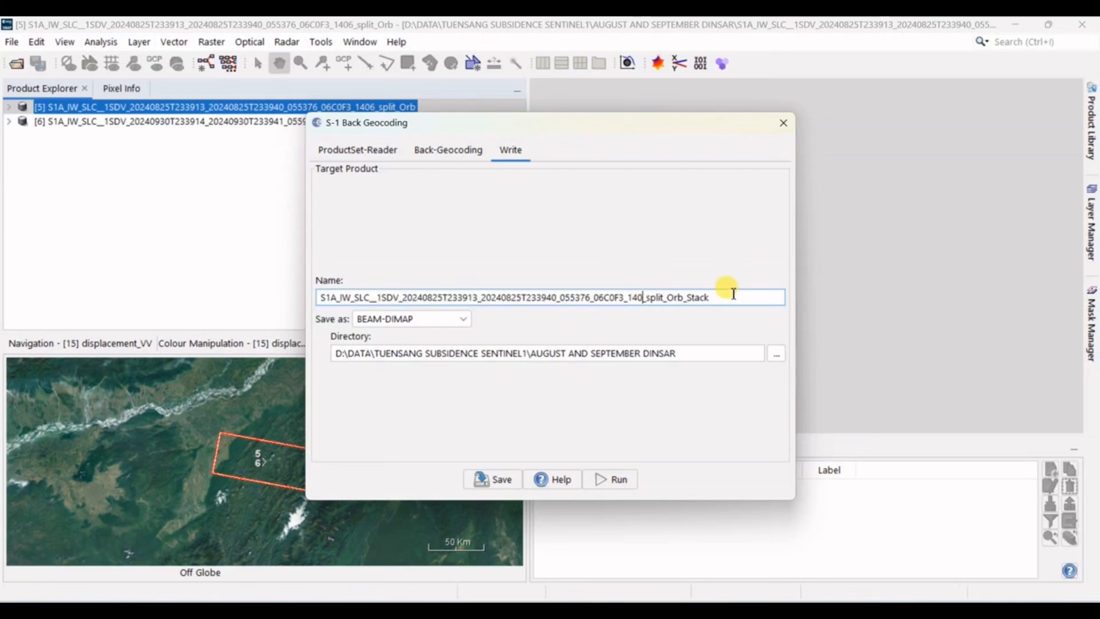
{"action": "key", "text": "BackSpace"}
{"action": "key", "text": "BackSpace"}
{"action": "key", "text": "BackSpace"}
{"action": "key", "text": "BackSpace"}
{"action": "key", "text": "BackSpace"}
{"action": "key", "text": "BackSpace"}
{"action": "key", "text": "BackSpace"}
{"action": "key", "text": "BackSpace"}
{"action": "key", "text": "BackSpace"}
{"action": "key", "text": "BackSpace"}
{"action": "key", "text": "BackSpace"}
{"action": "key", "text": "BackSpace"}
{"action": "key", "text": "BackSpace"}
{"action": "key", "text": "BackSpace"}
{"action": "key", "text": "BackSpace"}
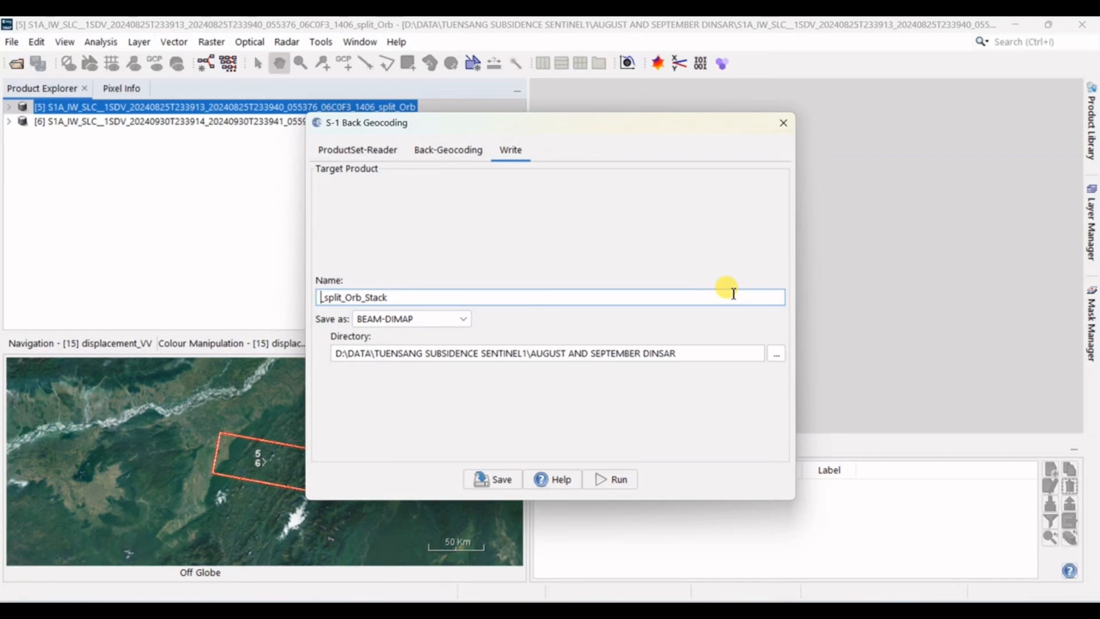
{"action": "type", "text": "UG_S"}
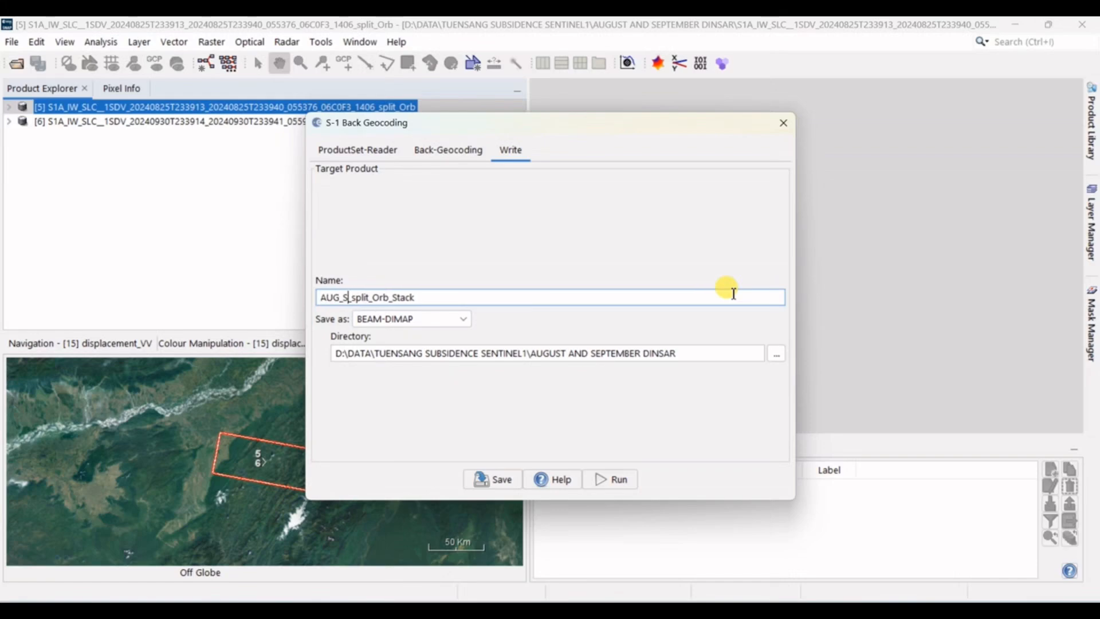
{"action": "type", "text": "PET"}
{"action": "key", "text": "BackSpace"}
{"action": "key", "text": "BackSpace"}
{"action": "key", "text": "BackSpace"}
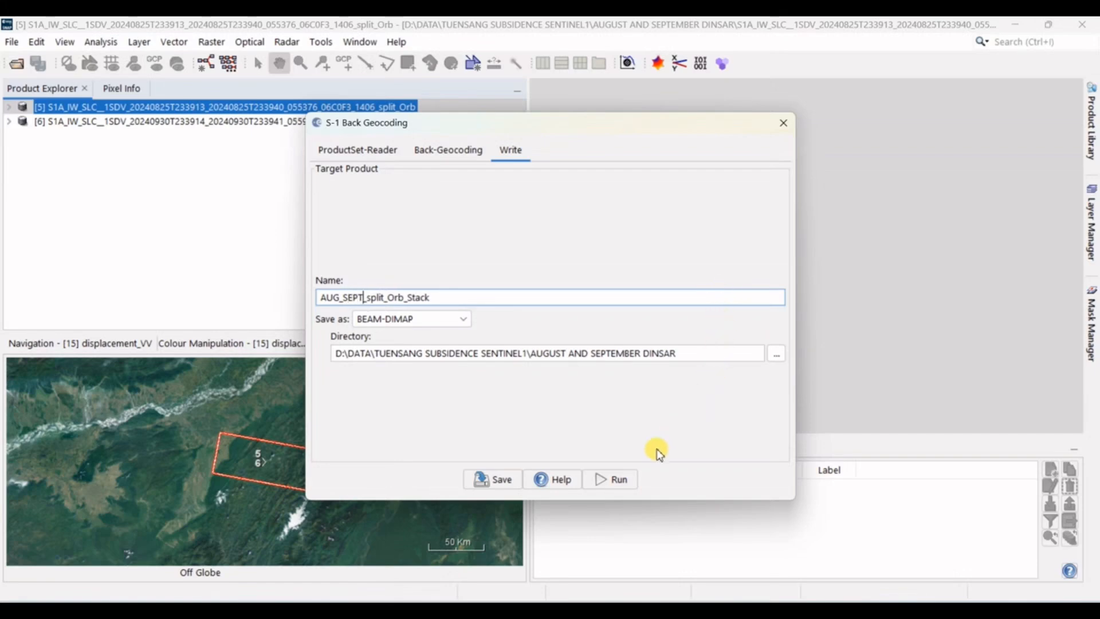
Step: Run the back geocoding of the August and September pair and close its window
{"action": "left_click", "coordinate": [620, 485]}
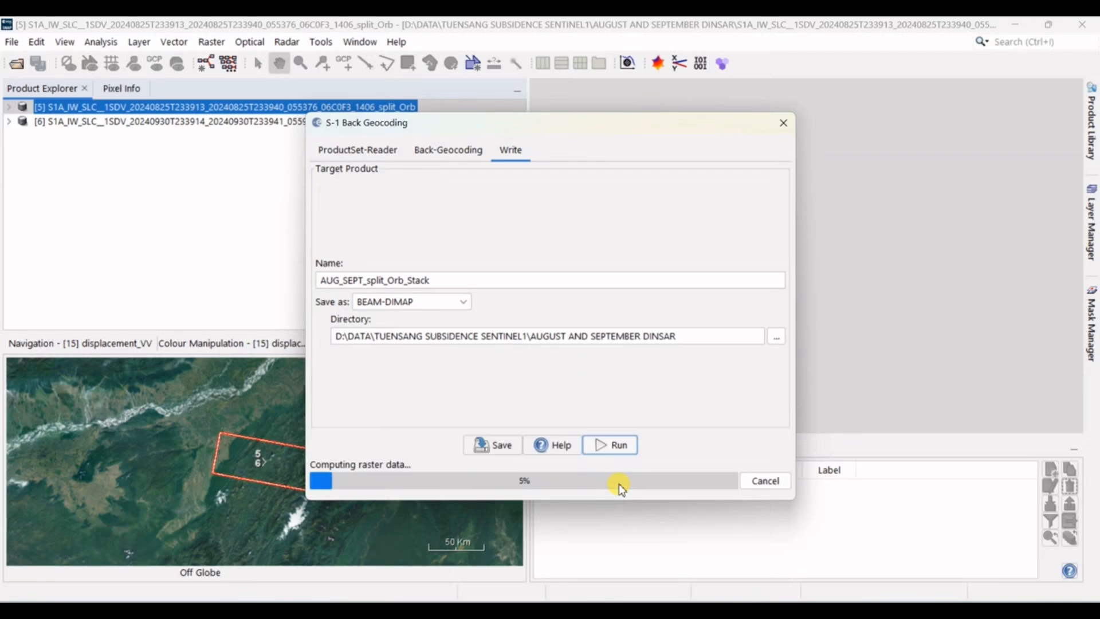
{"action": "left_click_drag", "start_coordinate": [661, 130], "coordinate": [389, 163]}
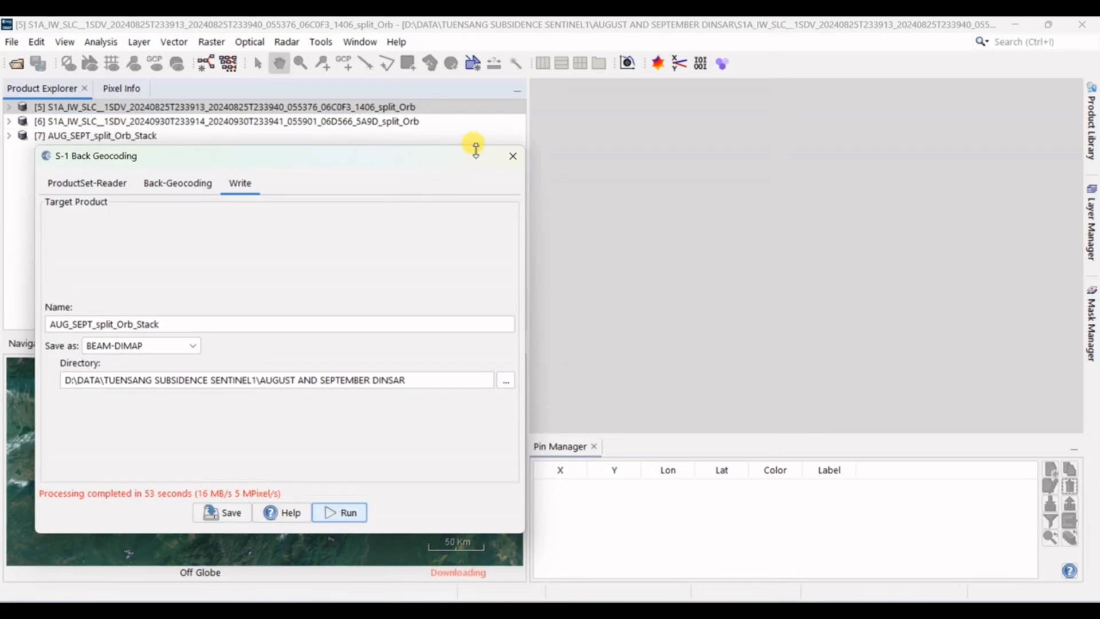
{"action": "left_click", "coordinate": [512, 155]}
Step: Close the two orbit-corrected split products, leaving only the coregistered stack open
{"action": "left_click", "coordinate": [403, 122]}
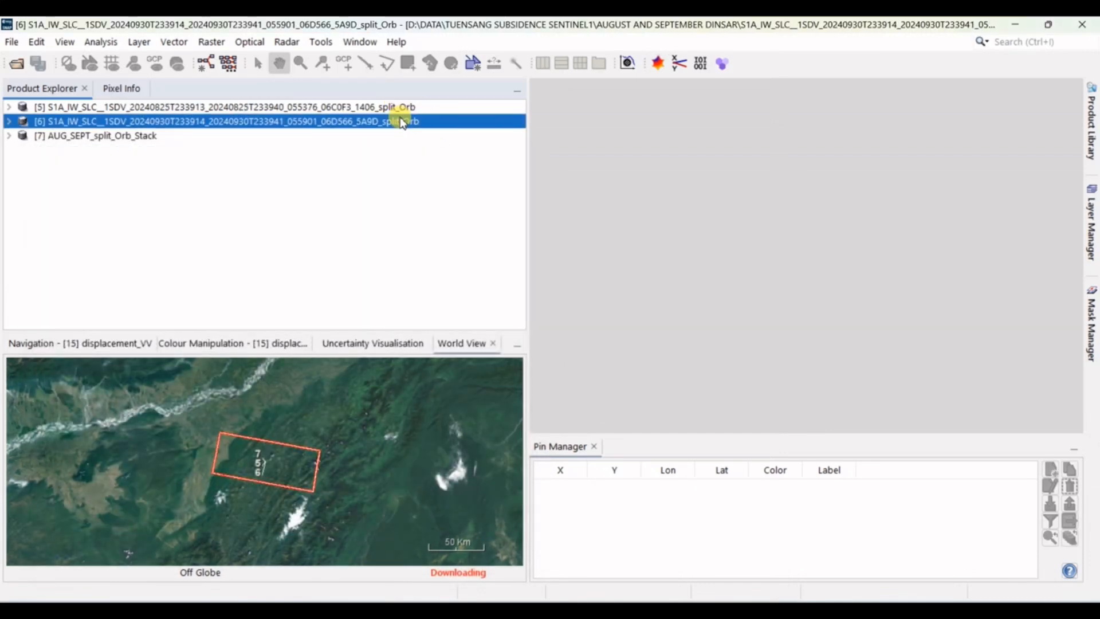
{"action": "left_click", "coordinate": [403, 107]}
{"action": "left_click", "coordinate": [404, 121], "text": "shift"}
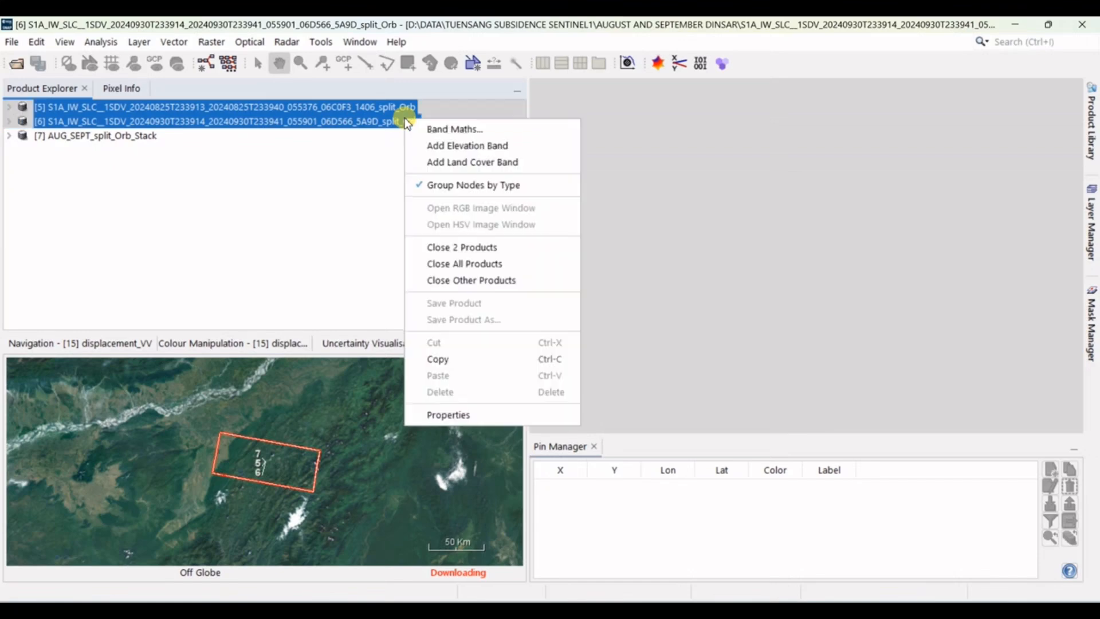
{"action": "right_click", "coordinate": [405, 121]}
{"action": "left_click", "coordinate": [466, 247]}
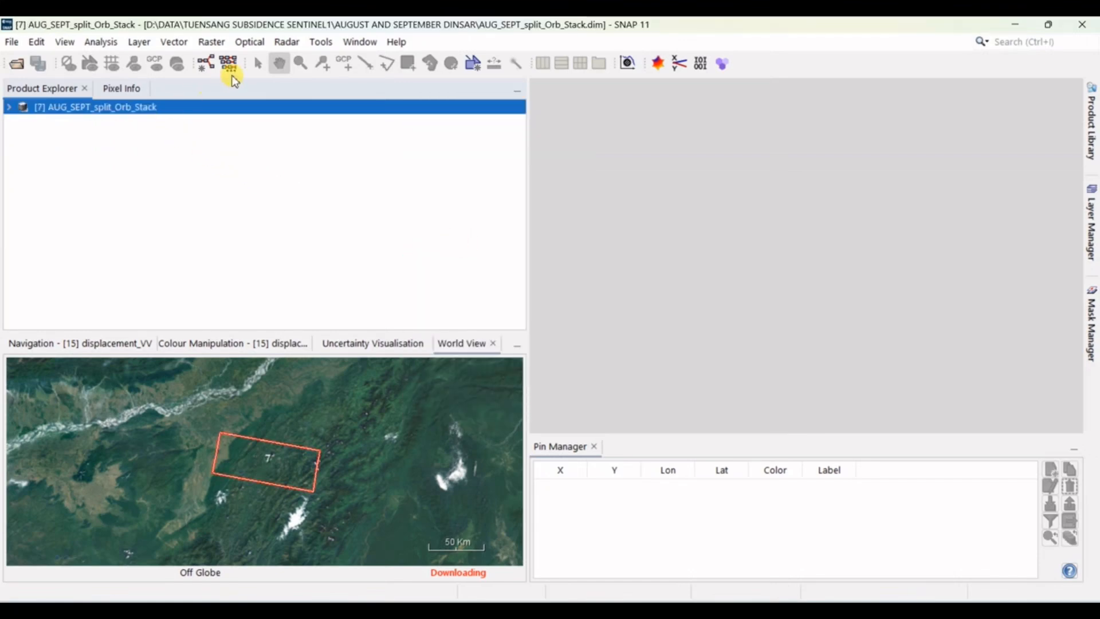
Step: Set up Interferogram Formation for the AUG_SEPT stack with topographic phase subtraction enabled
{"action": "left_click", "coordinate": [284, 43]}
{"action": "mouse_move", "coordinate": [290, 126]}
{"action": "mouse_move", "coordinate": [417, 126]}
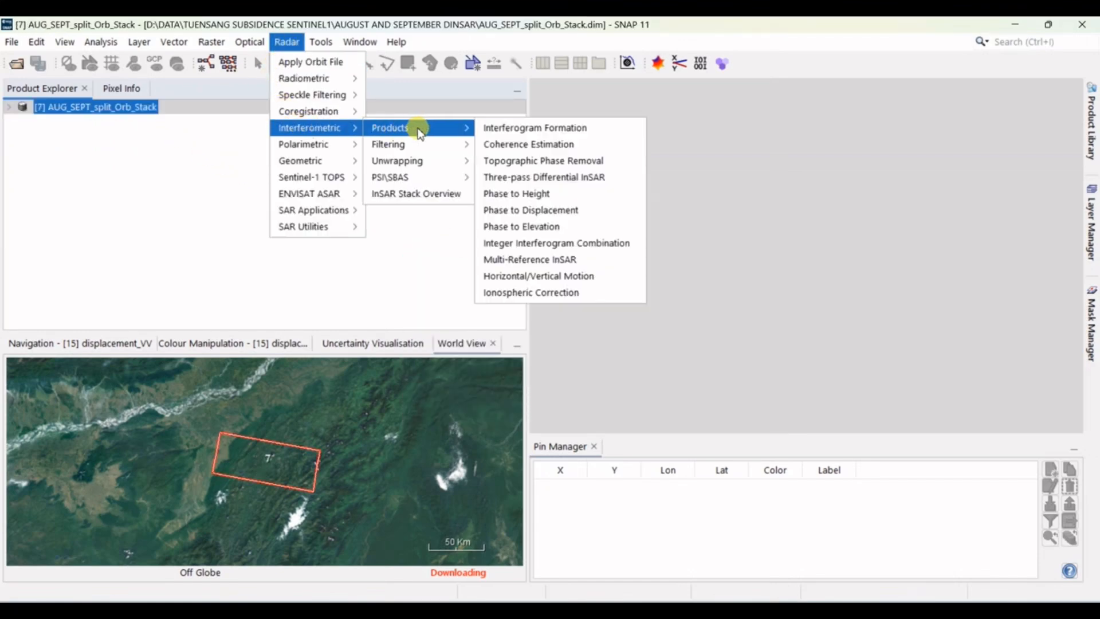
{"action": "left_click", "coordinate": [524, 128]}
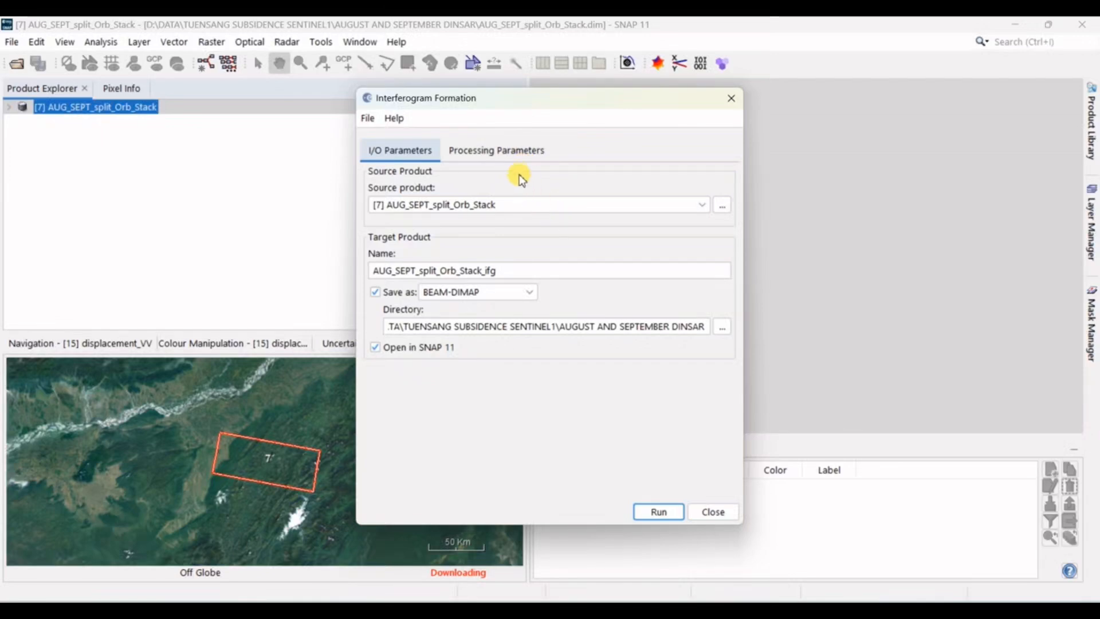
{"action": "left_click", "coordinate": [516, 162]}
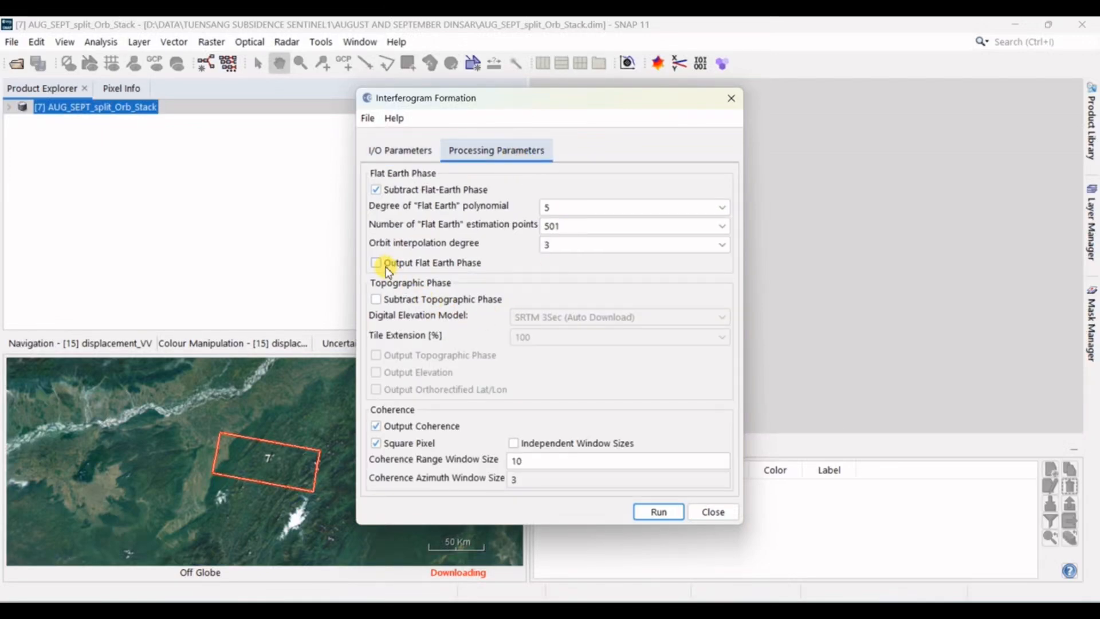
{"action": "left_click", "coordinate": [377, 299]}
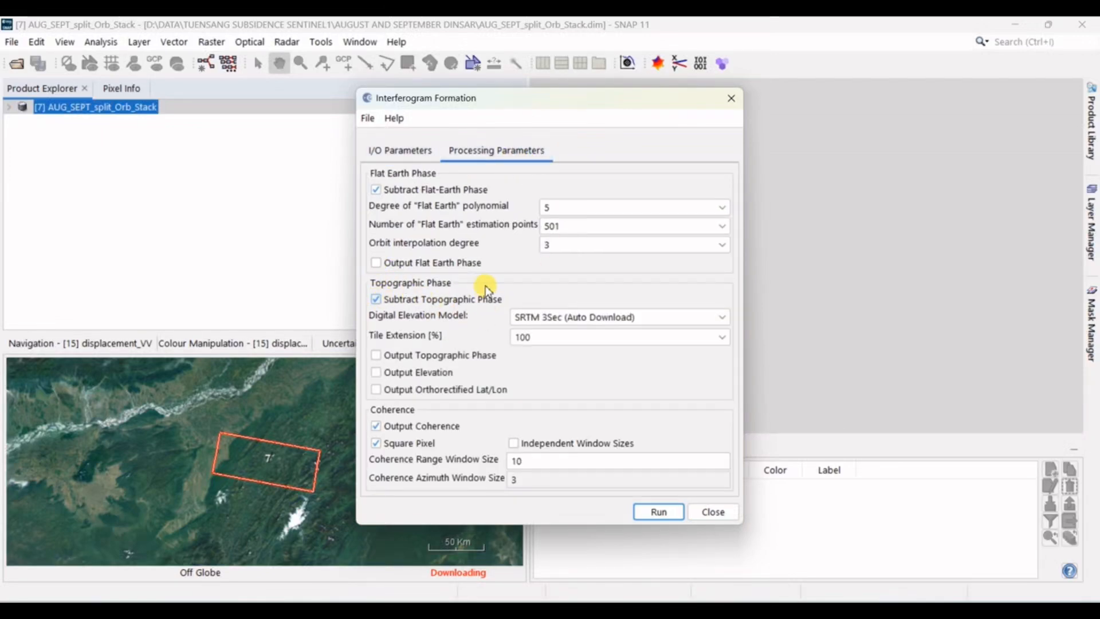
Step: Run the interferogram formation, close the dialog and select the resulting interferogram product
{"action": "left_click", "coordinate": [642, 517]}
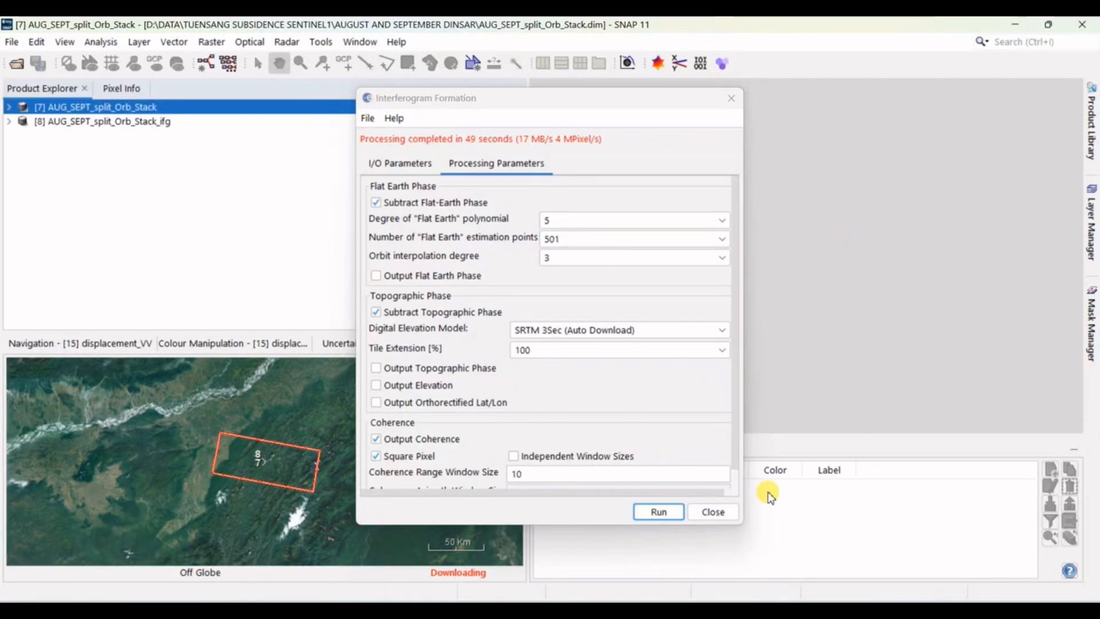
{"action": "left_click", "coordinate": [711, 512]}
{"action": "left_click", "coordinate": [135, 124]}
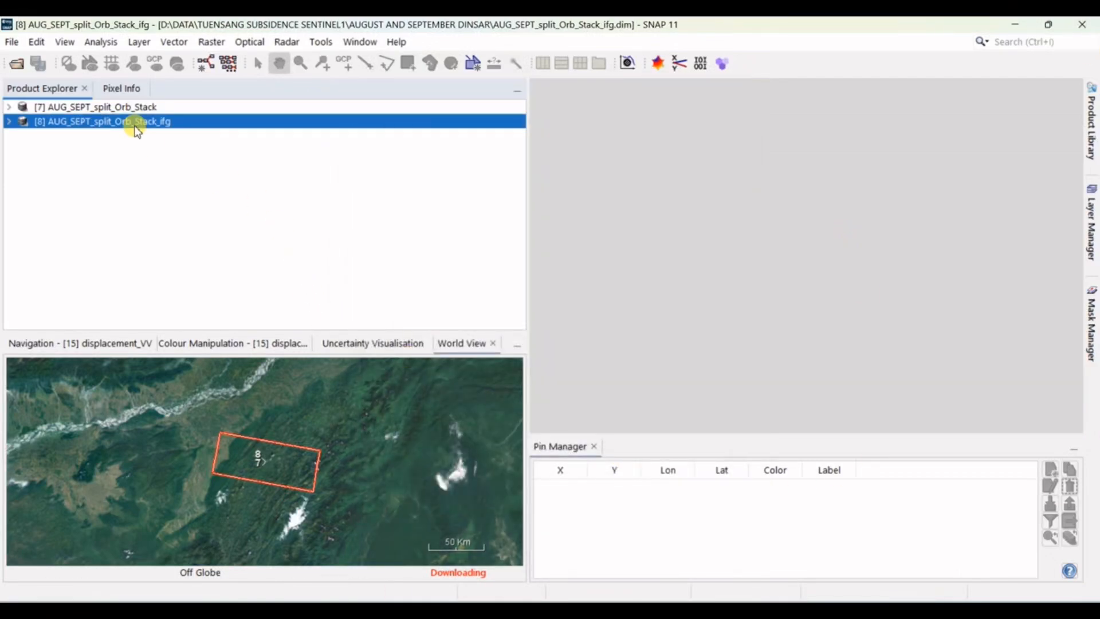
Step: Deburst the AUG_SEPT interferogram product with S-1 TOPS Deburst in VV polarisation and close the dialog
{"action": "left_click", "coordinate": [287, 42]}
{"action": "mouse_move", "coordinate": [339, 189]}
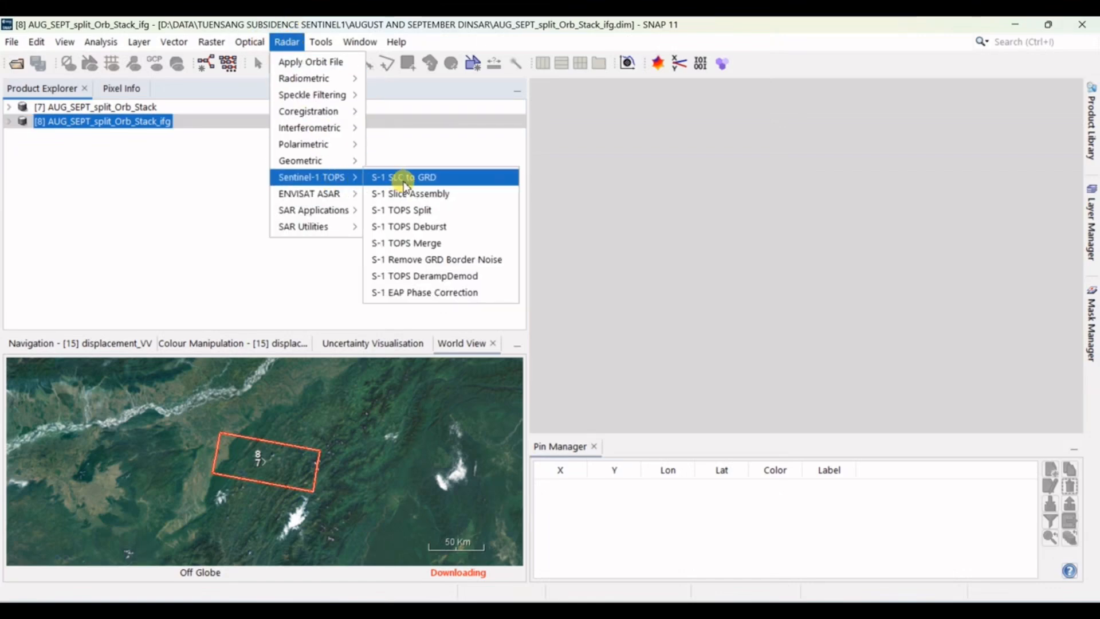
{"action": "left_click", "coordinate": [427, 228]}
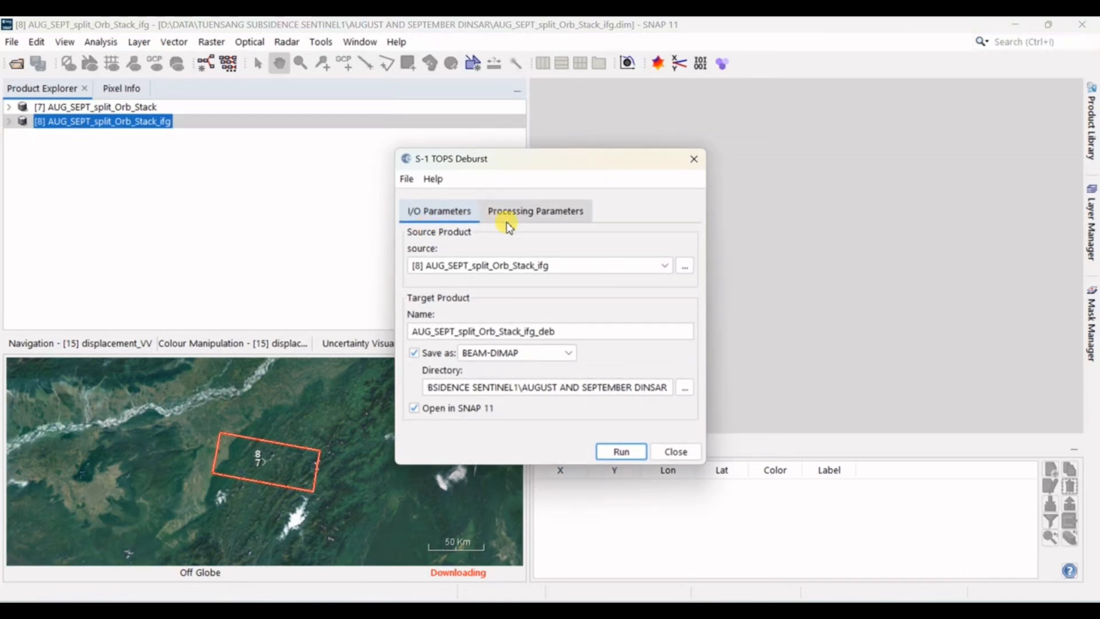
{"action": "left_click", "coordinate": [530, 221]}
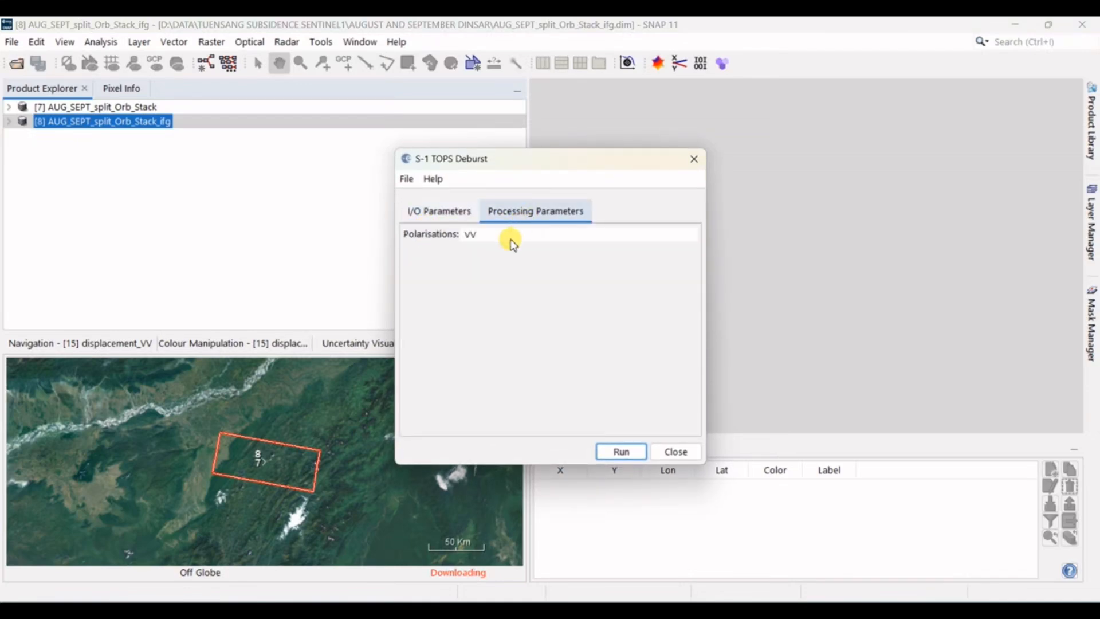
{"action": "left_click", "coordinate": [511, 237]}
{"action": "left_click", "coordinate": [618, 453]}
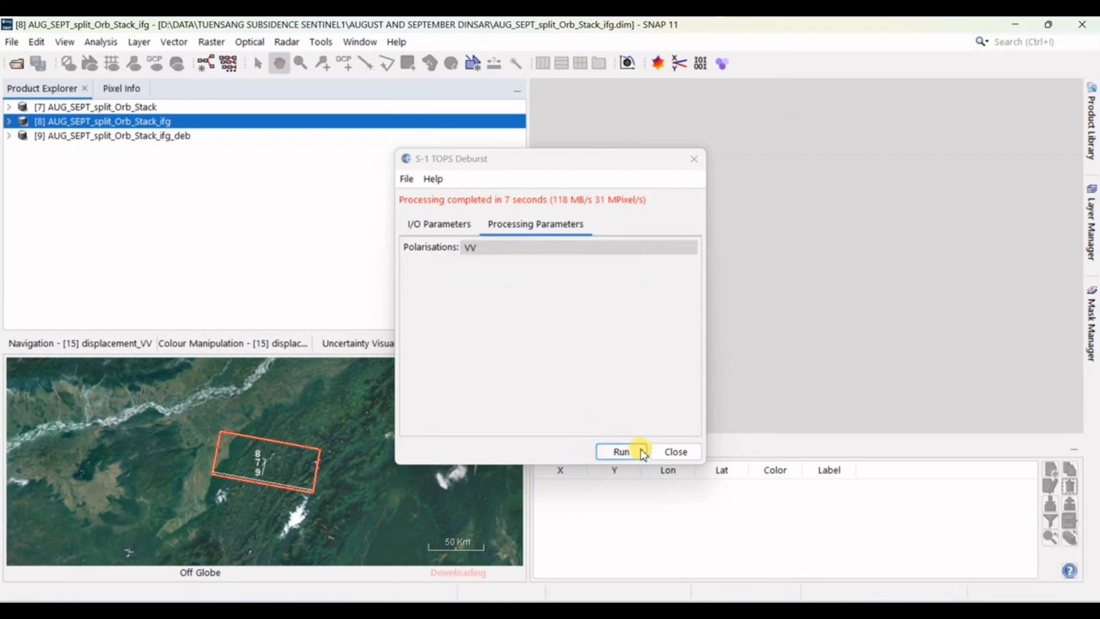
{"action": "left_click", "coordinate": [676, 453]}
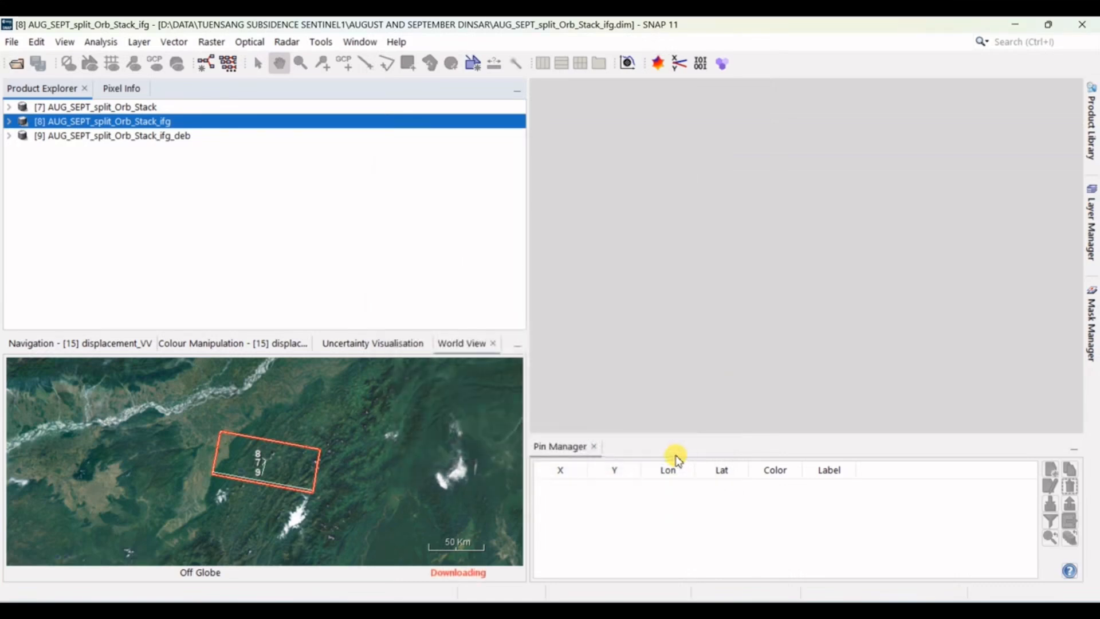
Step: Create a spatial subset of the debursted interferogram from scene X 2064 to 5332 at full height and check its footprint on the map
{"action": "left_click", "coordinate": [166, 137]}
{"action": "left_click", "coordinate": [287, 42]}
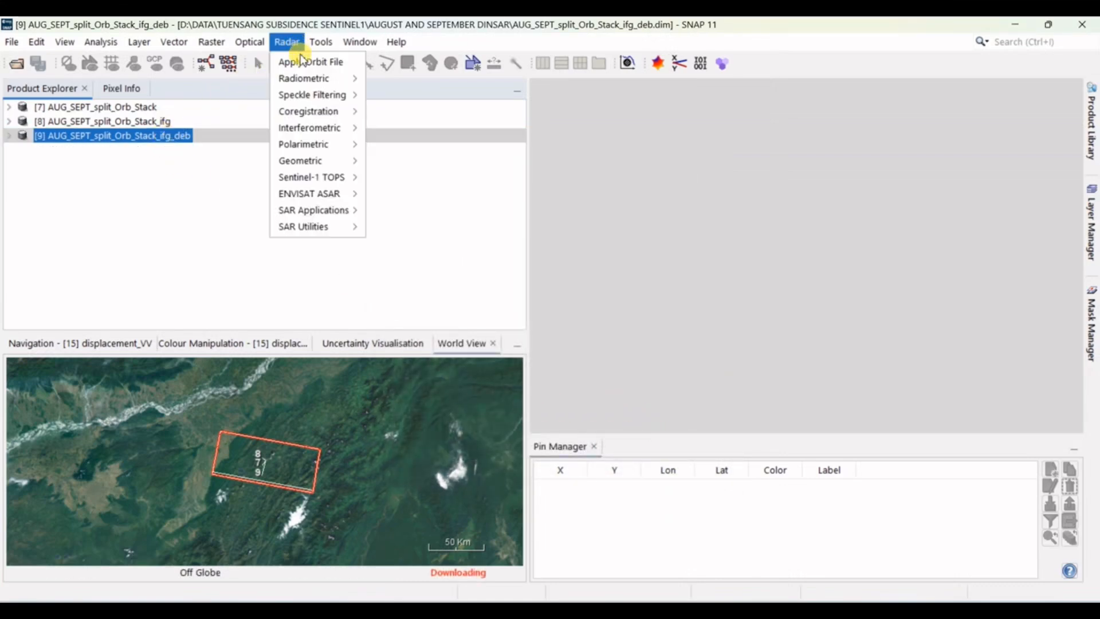
{"action": "mouse_move", "coordinate": [212, 42]}
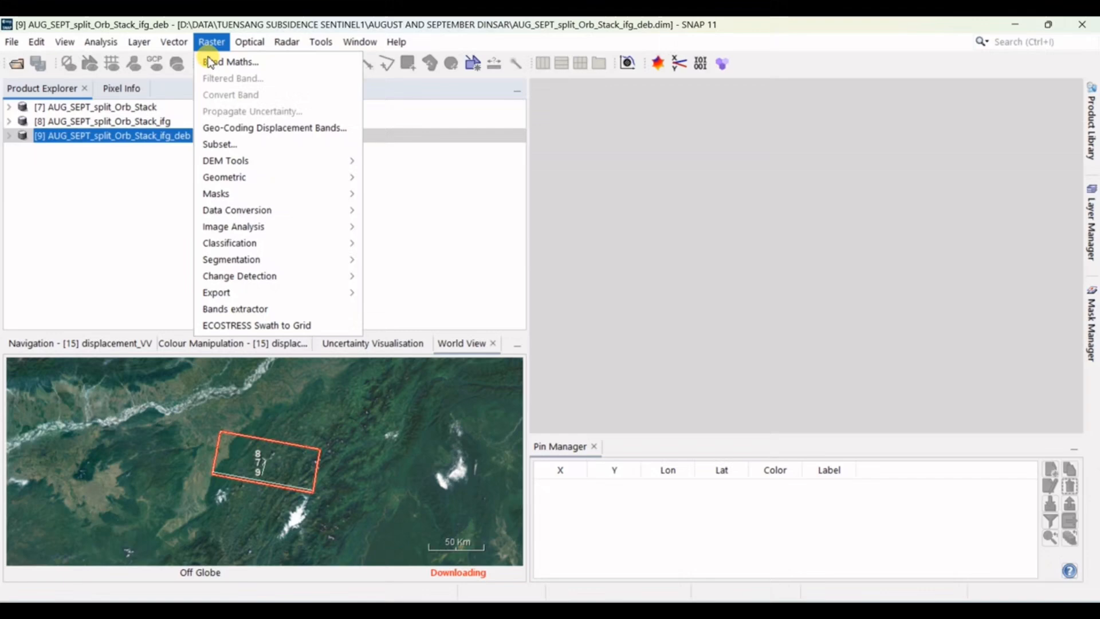
{"action": "left_click", "coordinate": [232, 144]}
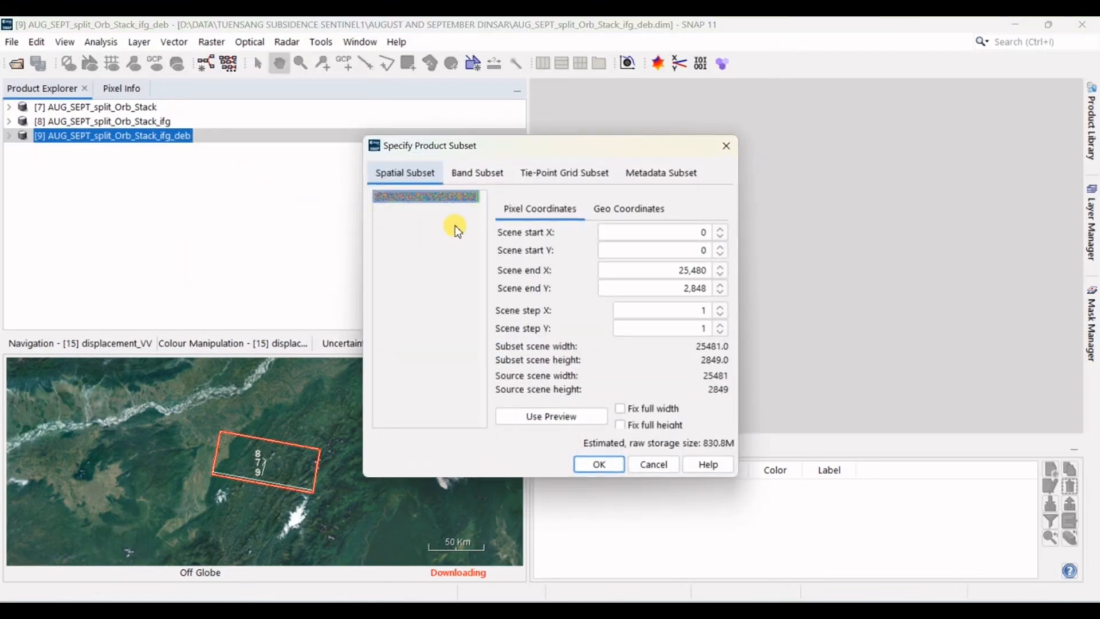
{"action": "left_click_drag", "start_coordinate": [480, 202], "coordinate": [395, 204]}
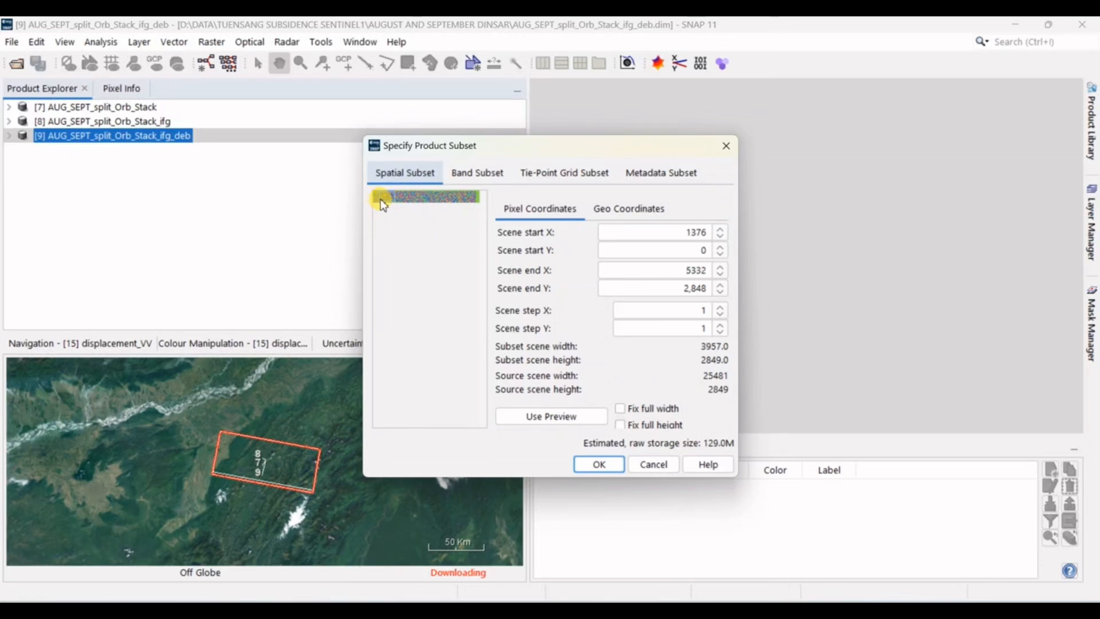
{"action": "left_click_drag", "start_coordinate": [383, 206], "coordinate": [386, 205]}
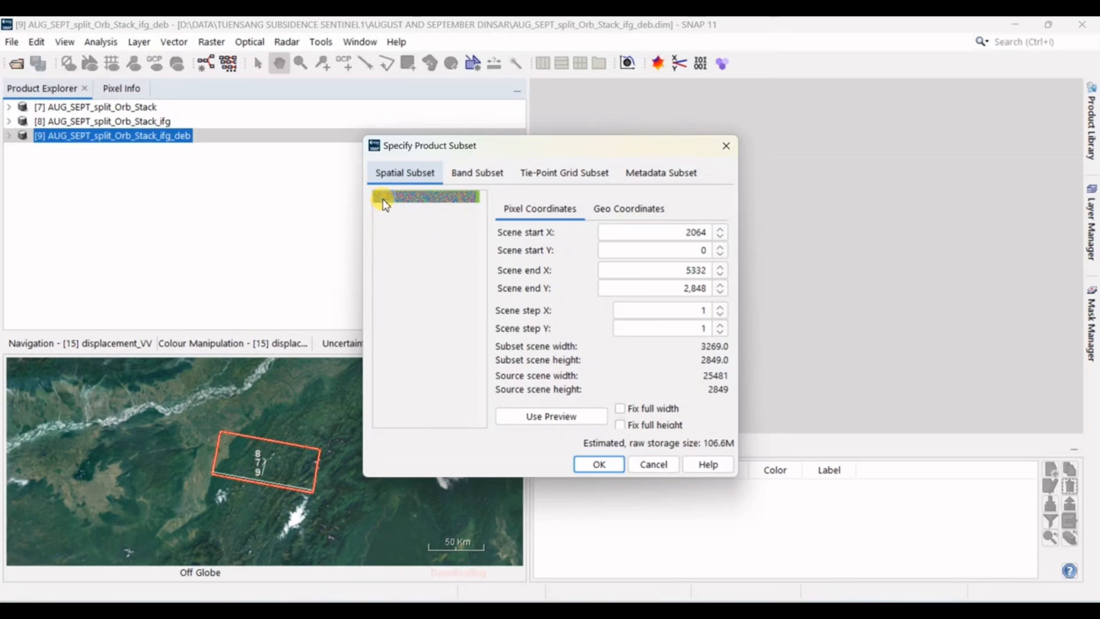
{"action": "left_click", "coordinate": [600, 464]}
{"action": "scroll", "coordinate": [277, 468], "scroll_direction": "up", "scroll_amount": 2}
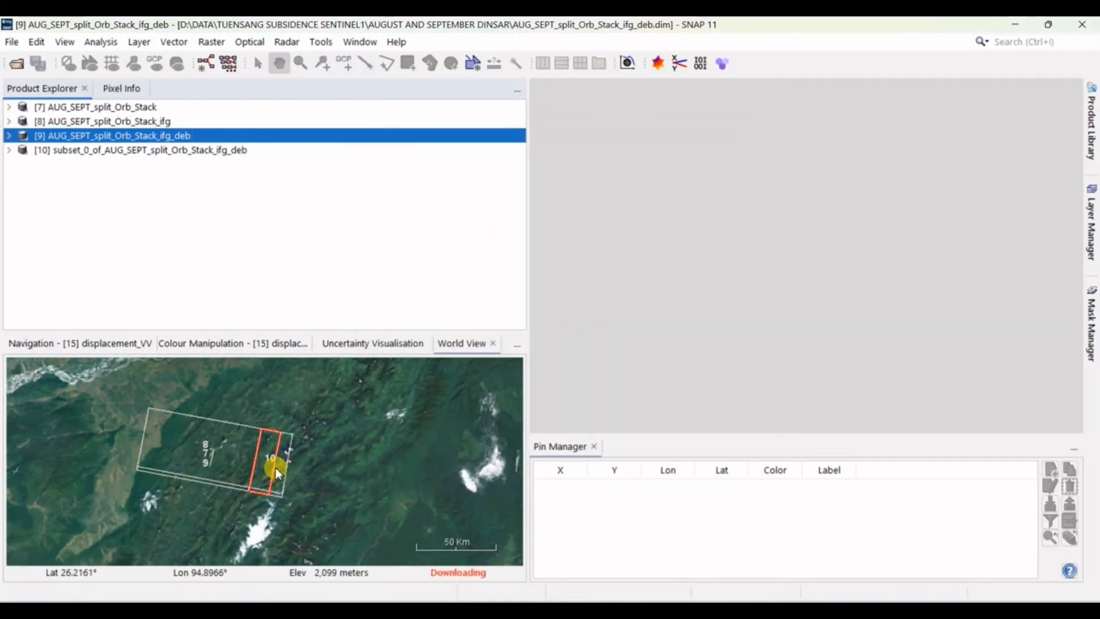
{"action": "scroll", "coordinate": [277, 468], "scroll_direction": "up", "scroll_amount": 5}
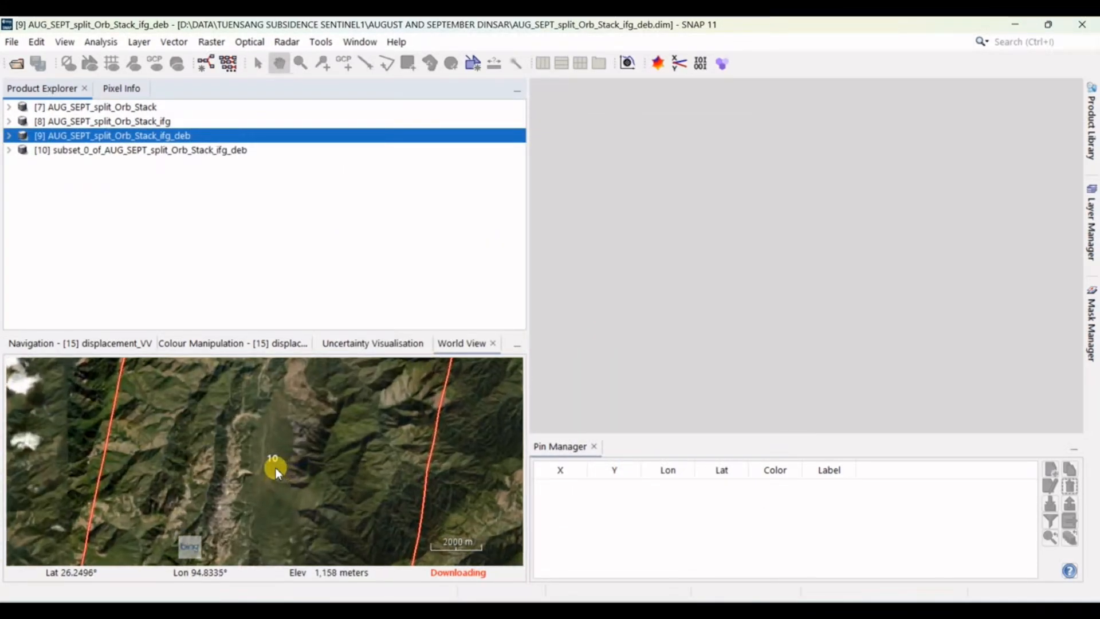
{"action": "scroll", "coordinate": [277, 468], "scroll_direction": "down", "scroll_amount": 4}
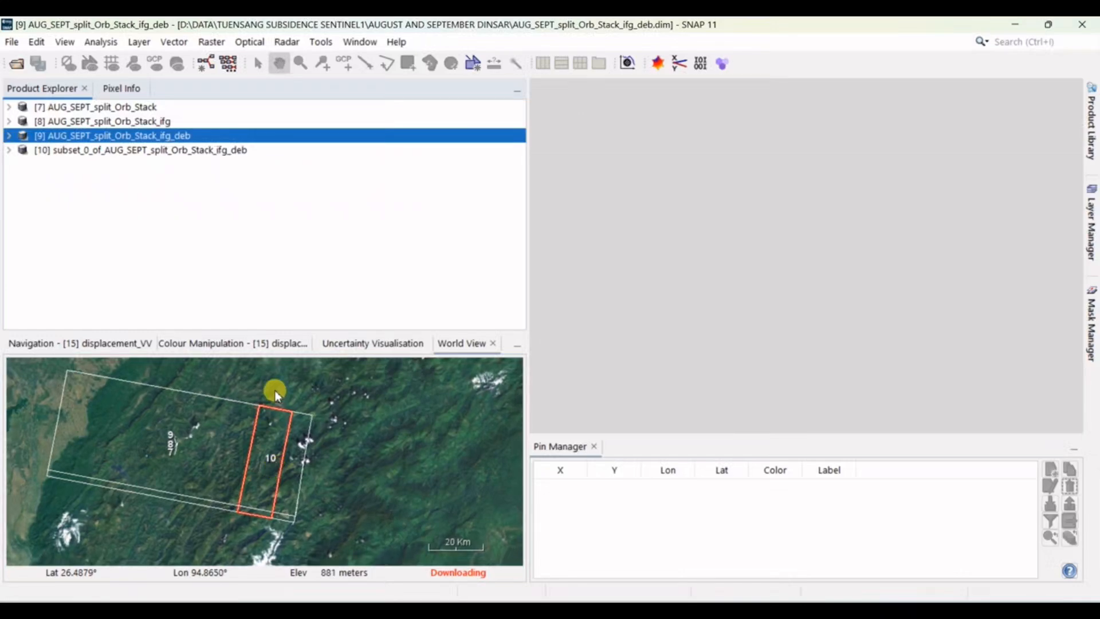
Step: Run Multilooking on the subset product with only the i_ifg, q_ifg and coh bands as source, and close the dialog
{"action": "left_click", "coordinate": [221, 150]}
{"action": "left_click", "coordinate": [287, 42]}
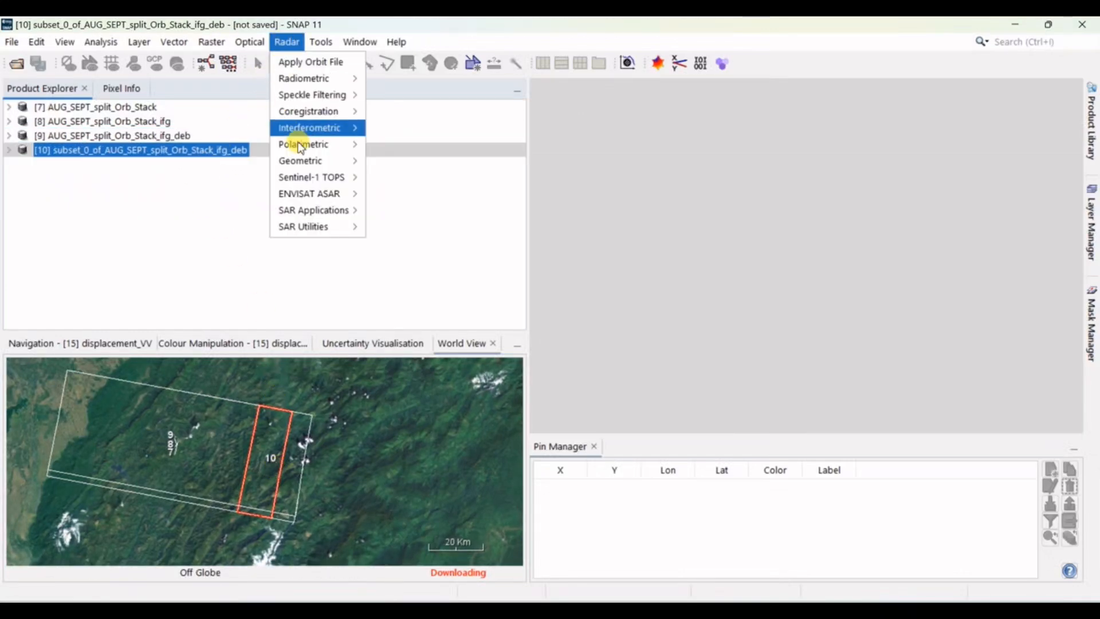
{"action": "mouse_move", "coordinate": [325, 239]}
{"action": "left_click", "coordinate": [396, 275]}
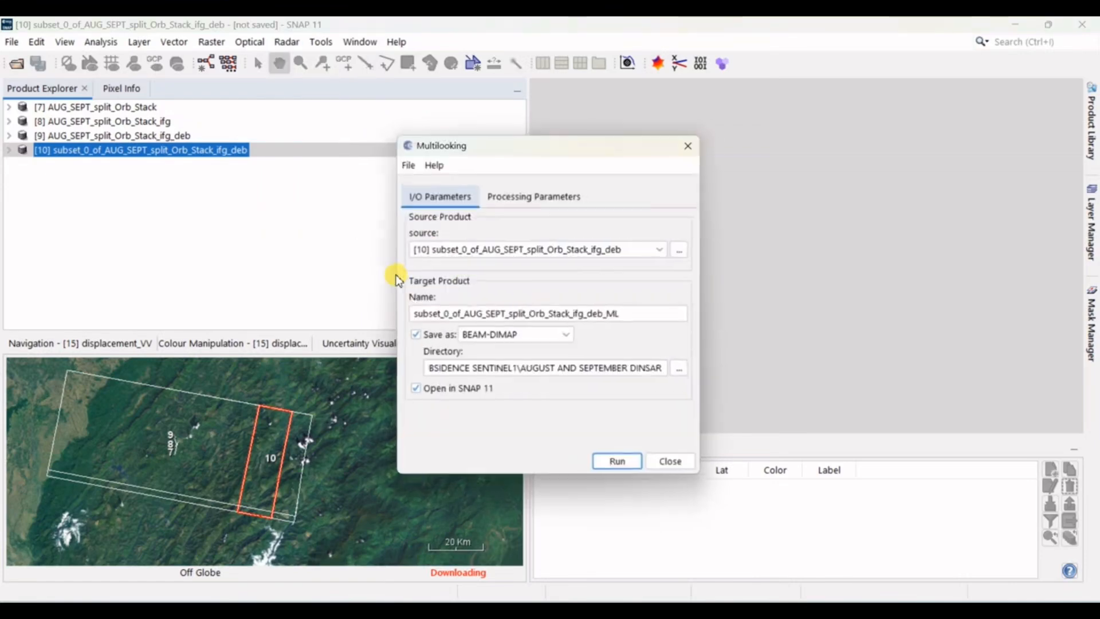
{"action": "left_click", "coordinate": [520, 195]}
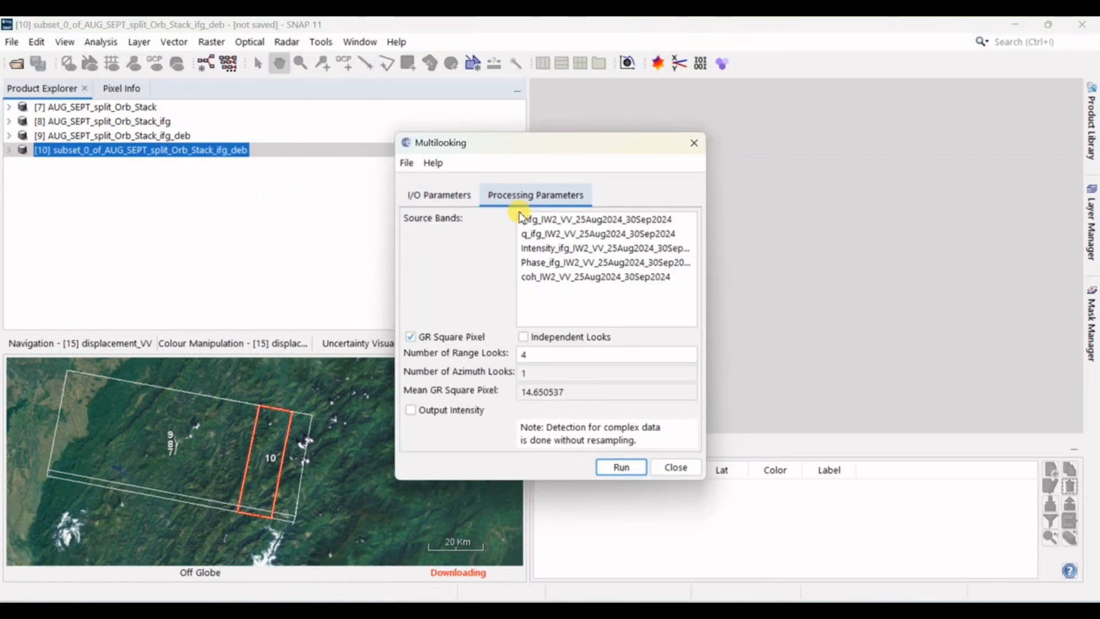
{"action": "left_click", "coordinate": [545, 219]}
{"action": "left_click", "coordinate": [548, 234], "text": "ctrl"}
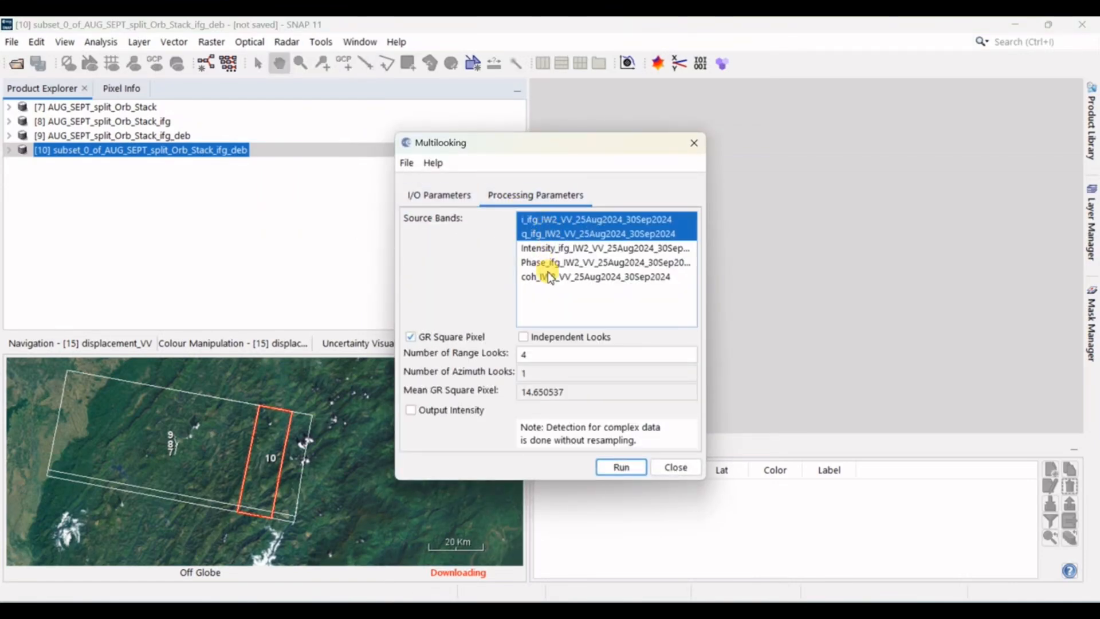
{"action": "left_click", "coordinate": [548, 274], "text": "ctrl"}
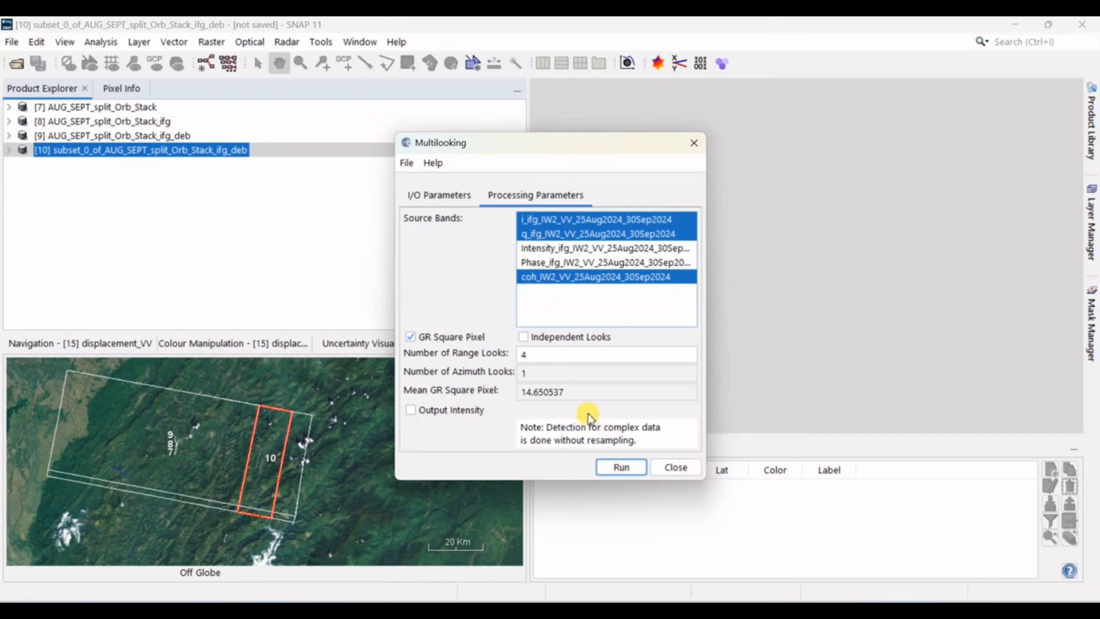
{"action": "left_click", "coordinate": [619, 465]}
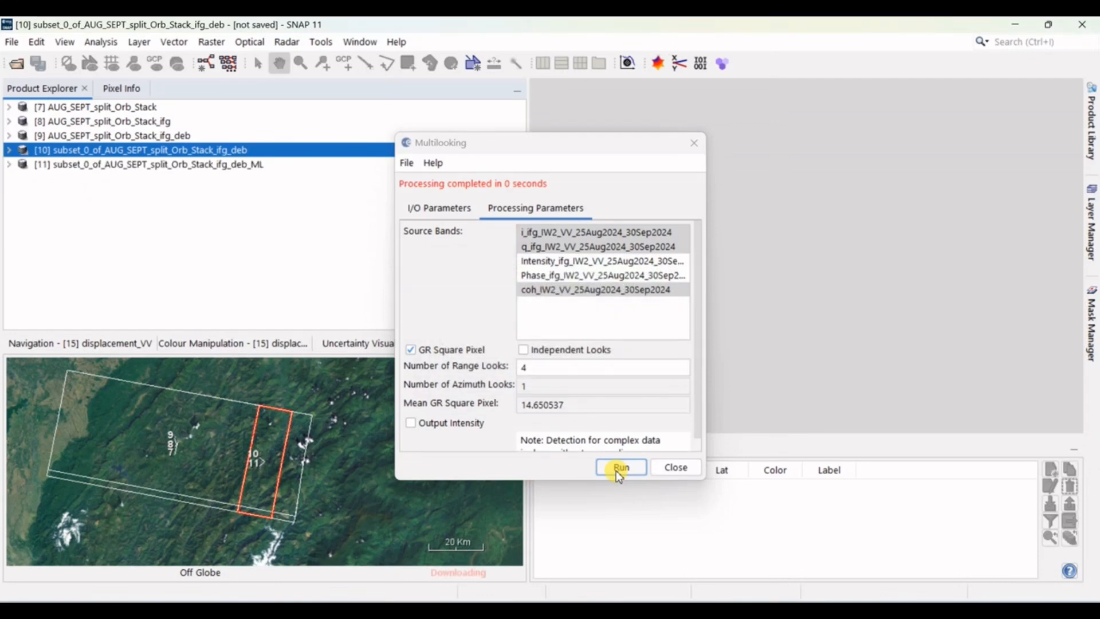
{"action": "left_click", "coordinate": [676, 467]}
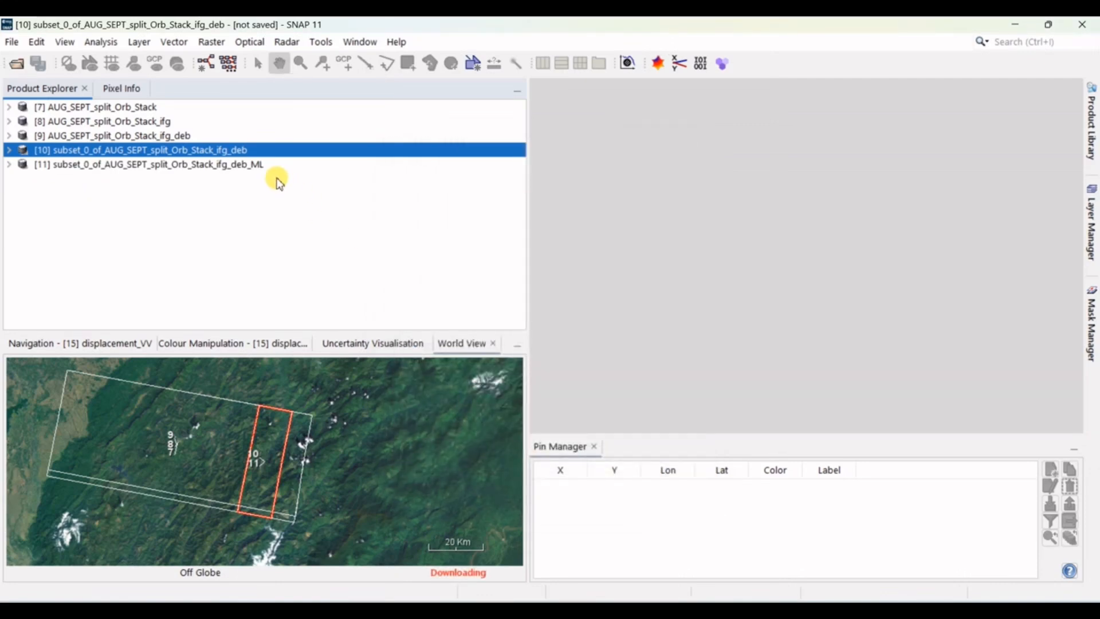
Step: Apply Goldstein Phase Filtering to the multilooked product with the default parameters and close the dialog
{"action": "left_click", "coordinate": [257, 167]}
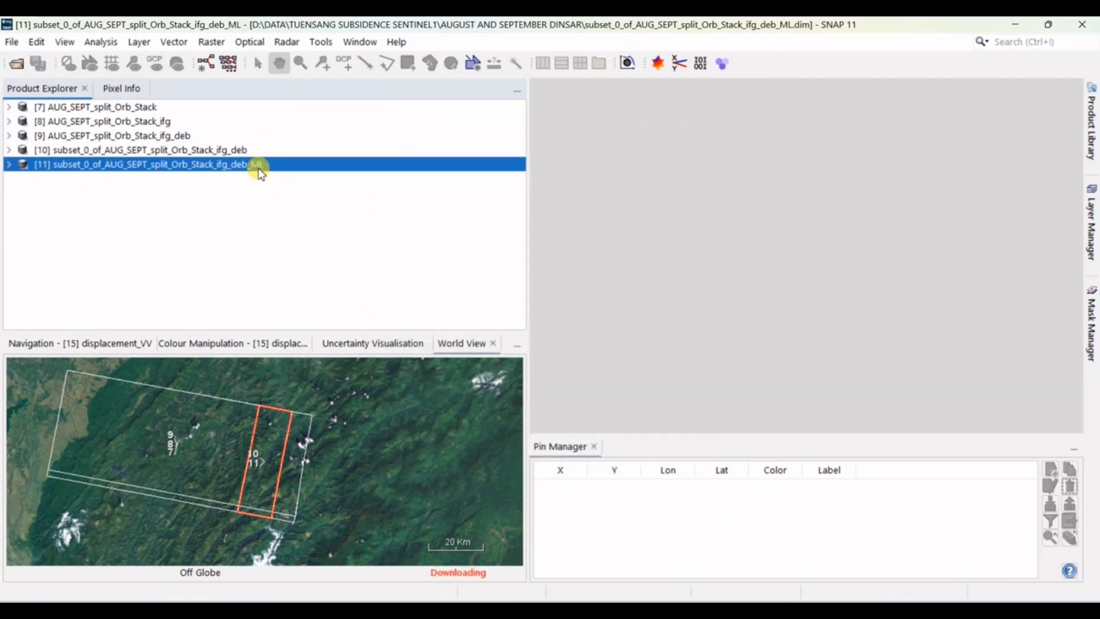
{"action": "left_click", "coordinate": [287, 41]}
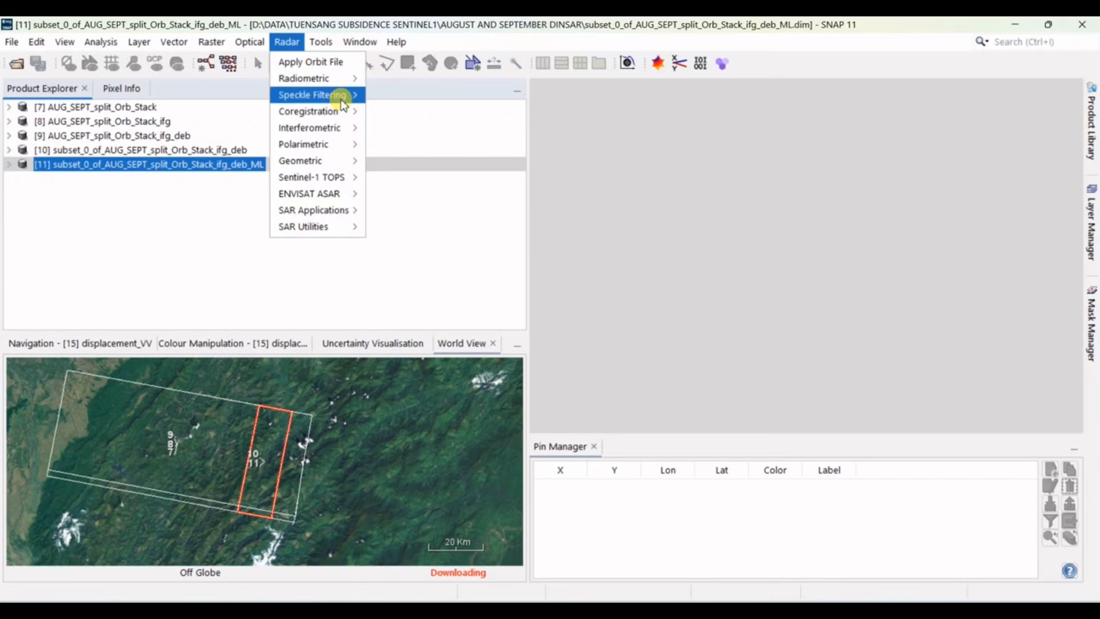
{"action": "mouse_move", "coordinate": [348, 130]}
{"action": "mouse_move", "coordinate": [412, 142]}
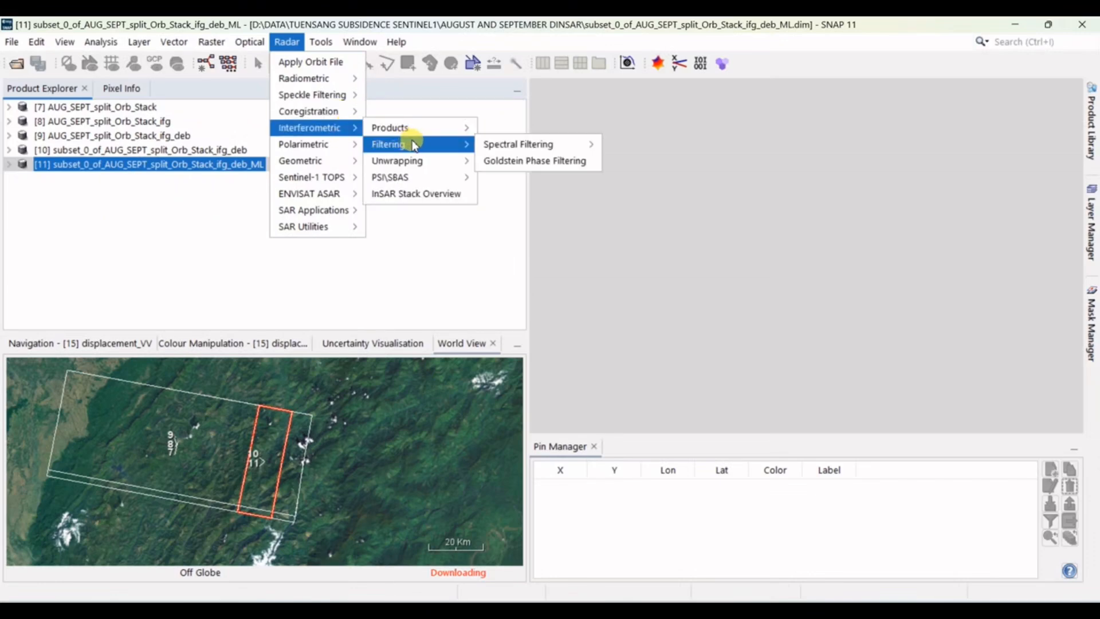
{"action": "mouse_move", "coordinate": [522, 145]}
{"action": "left_click", "coordinate": [531, 162]}
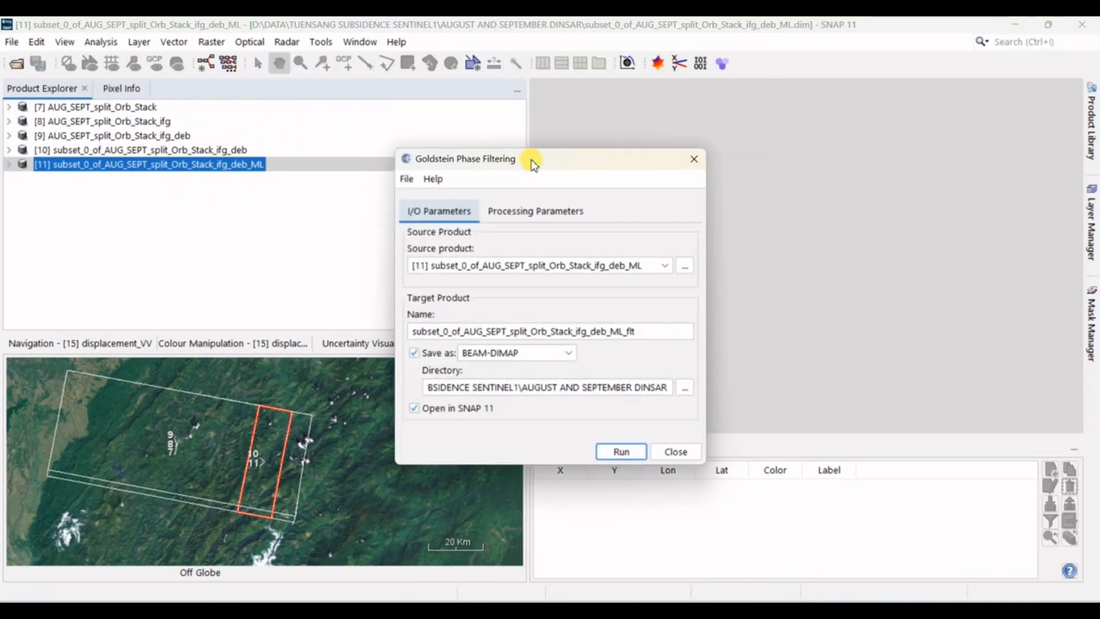
{"action": "left_click", "coordinate": [538, 201]}
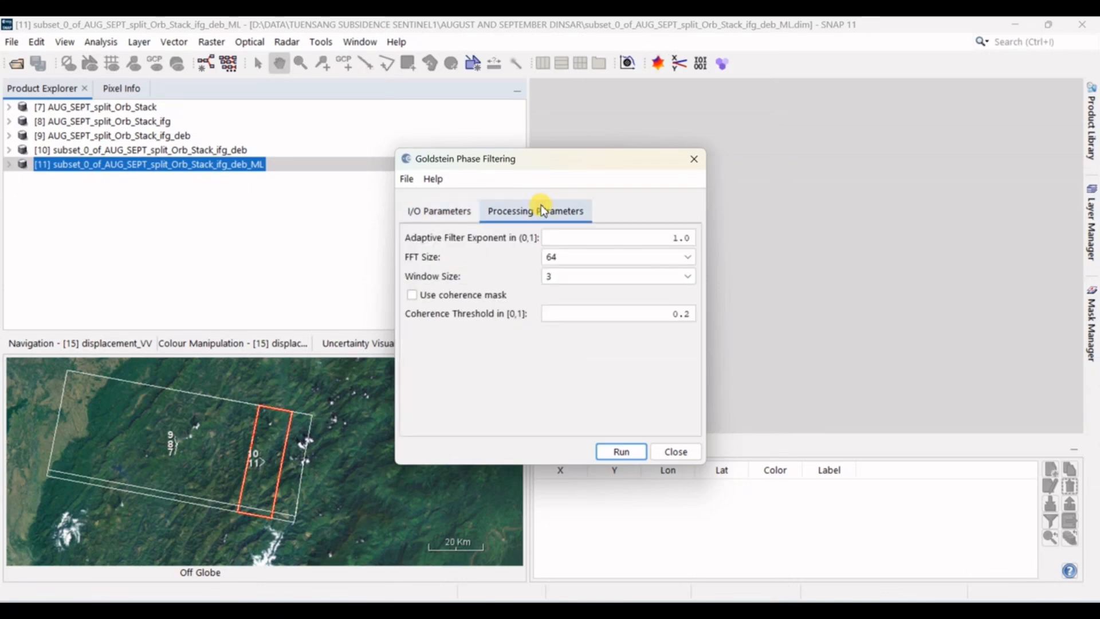
{"action": "left_click", "coordinate": [622, 453]}
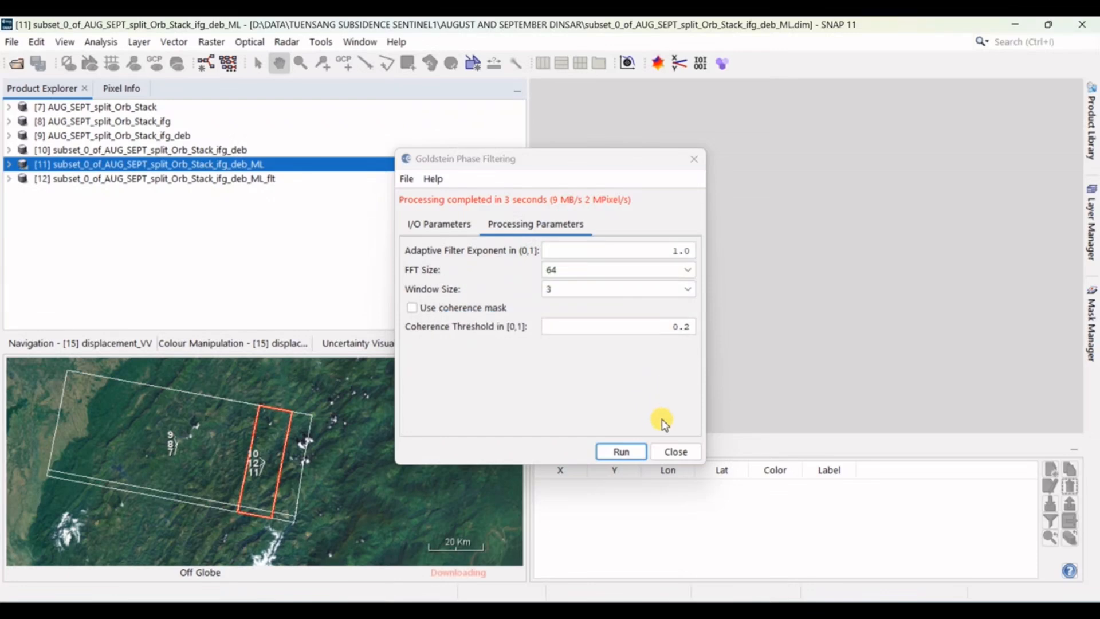
{"action": "left_click", "coordinate": [672, 452]}
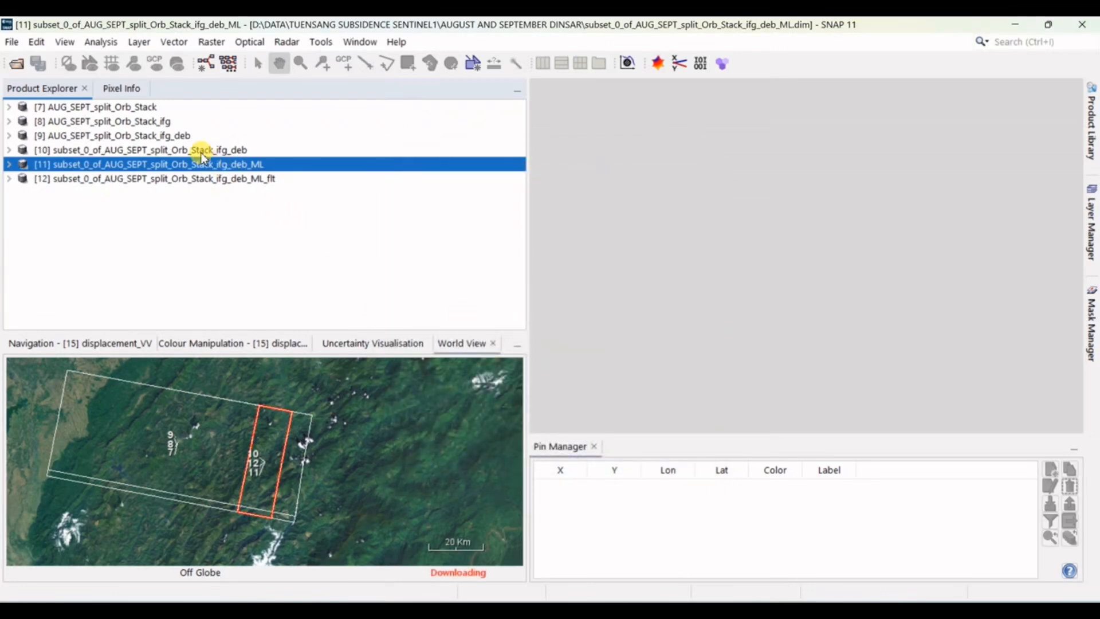
Step: Close the stack, interferogram, debursted, subset and multilooked products, leaving only the phase-filtered product open
{"action": "left_click", "coordinate": [156, 107], "text": "ctrl"}
{"action": "left_click", "coordinate": [159, 121], "text": "ctrl"}
{"action": "left_click", "coordinate": [164, 136], "text": "ctrl"}
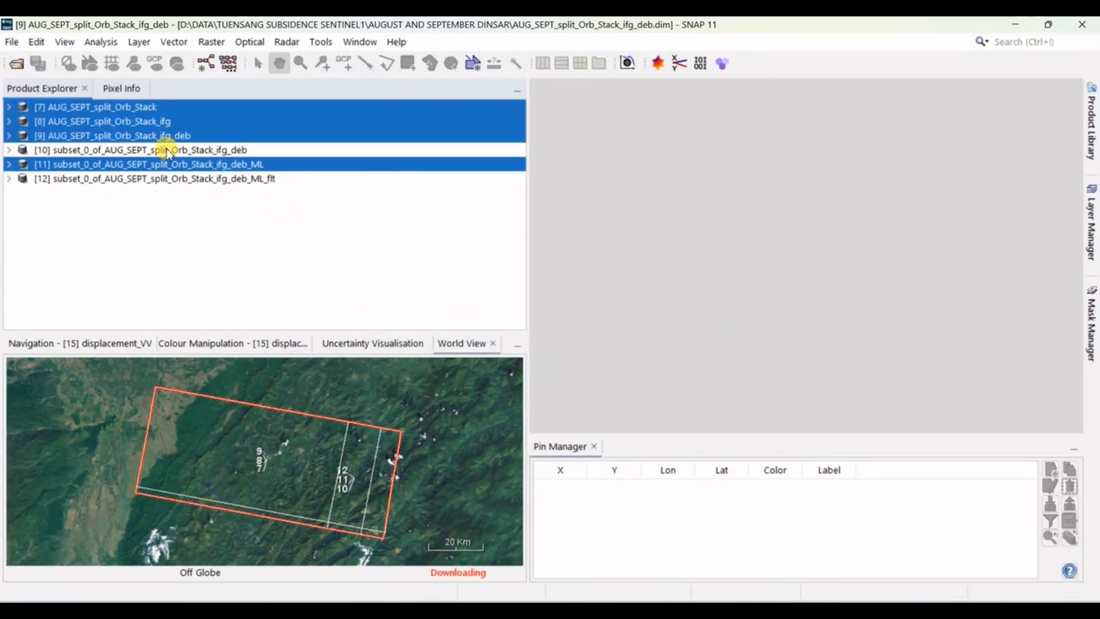
{"action": "left_click", "coordinate": [167, 151], "text": "ctrl"}
{"action": "right_click", "coordinate": [167, 151]}
{"action": "left_click", "coordinate": [245, 280]}
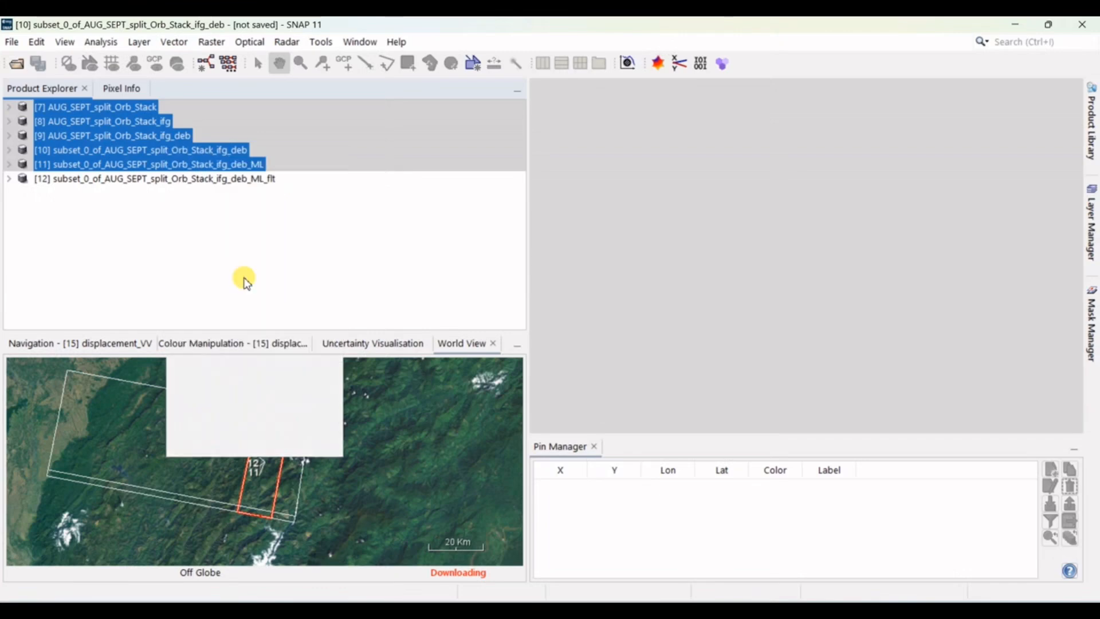
{"action": "left_click", "coordinate": [639, 352]}
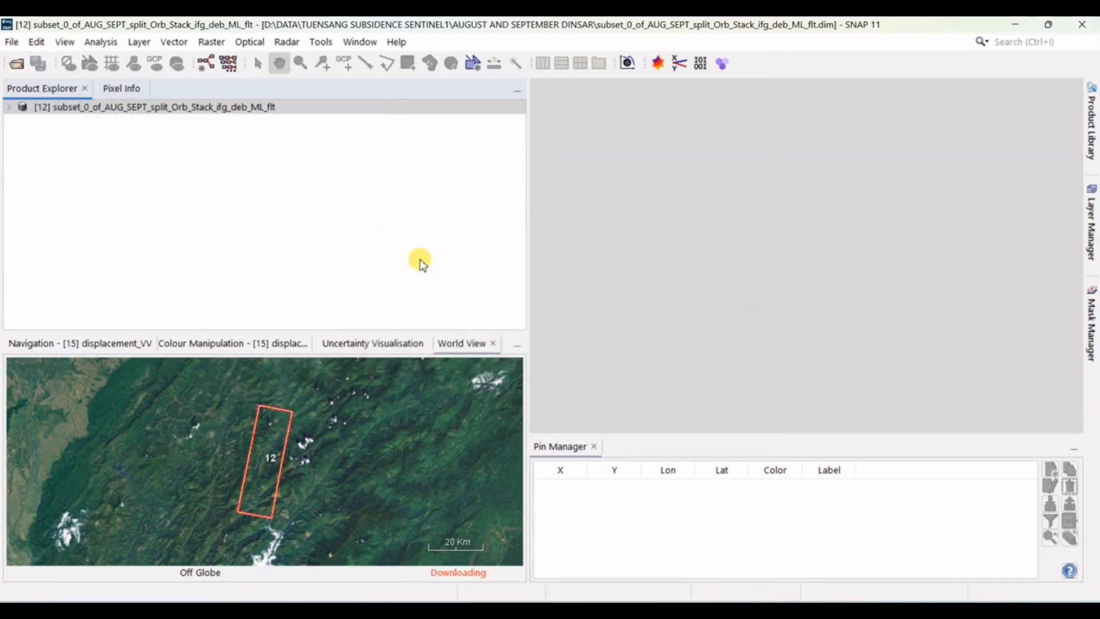
Step: Start a Snaphu Export of the phase-filtered product with a new EXPORT folder inside AUGUST AND SEPTEMBER DINSAR as the target folder
{"action": "left_click", "coordinate": [287, 41]}
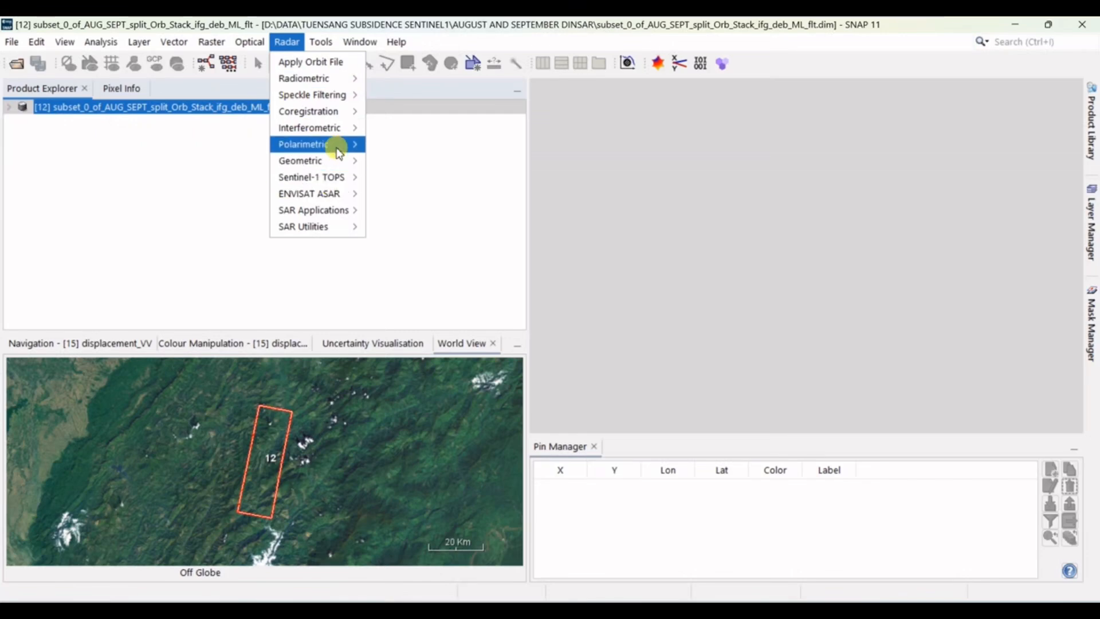
{"action": "mouse_move", "coordinate": [344, 132]}
{"action": "mouse_move", "coordinate": [441, 161]}
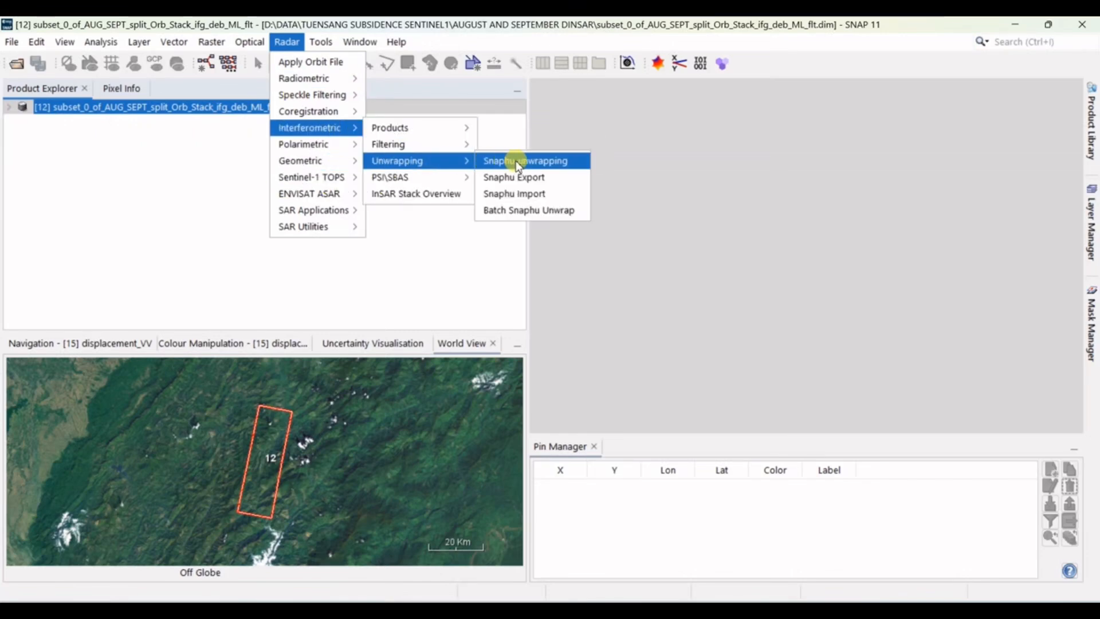
{"action": "left_click", "coordinate": [526, 178]}
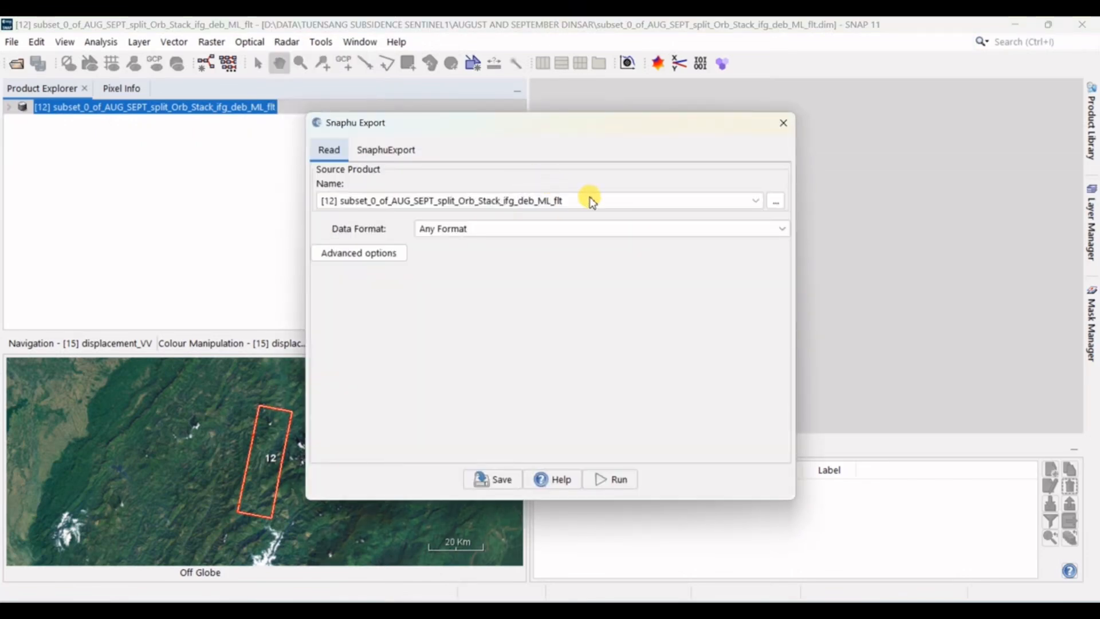
{"action": "left_click", "coordinate": [395, 151]}
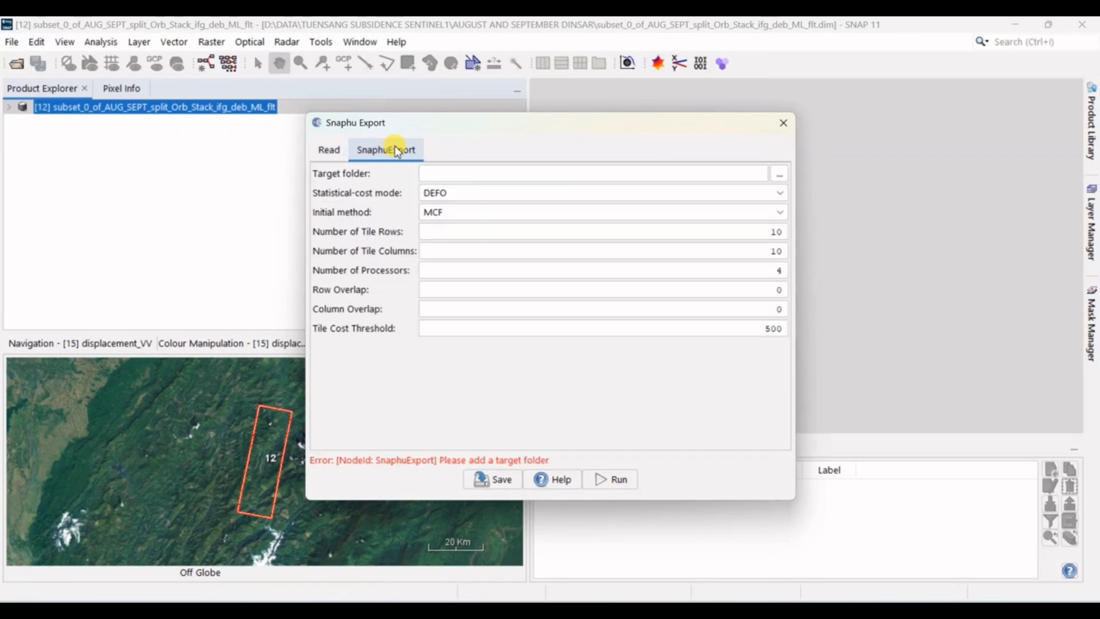
{"action": "left_click", "coordinate": [780, 178]}
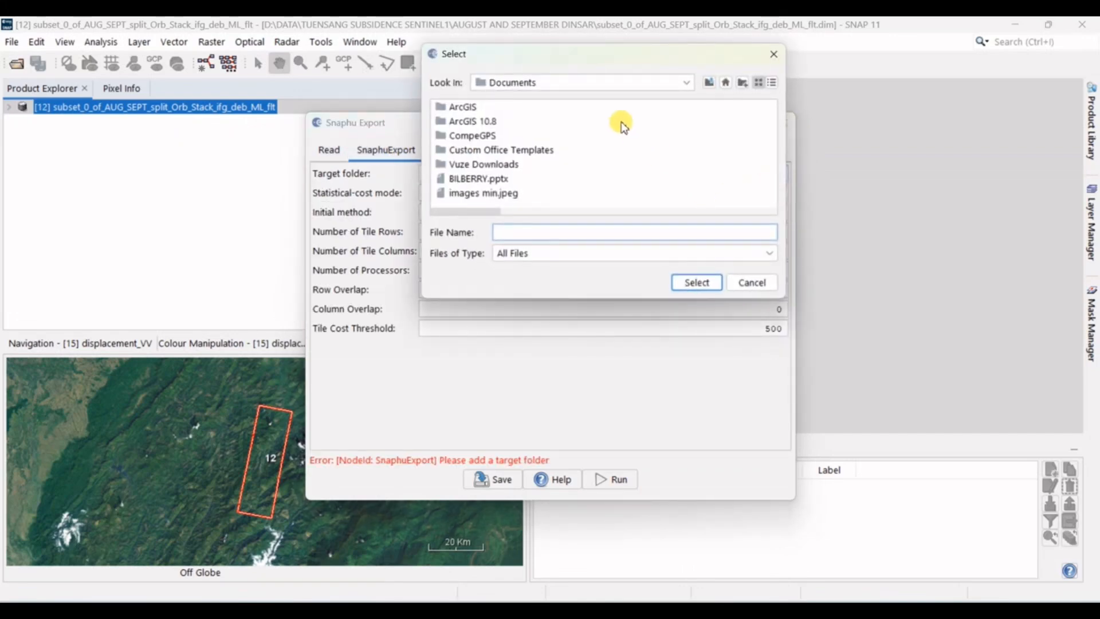
{"action": "left_click", "coordinate": [688, 83]}
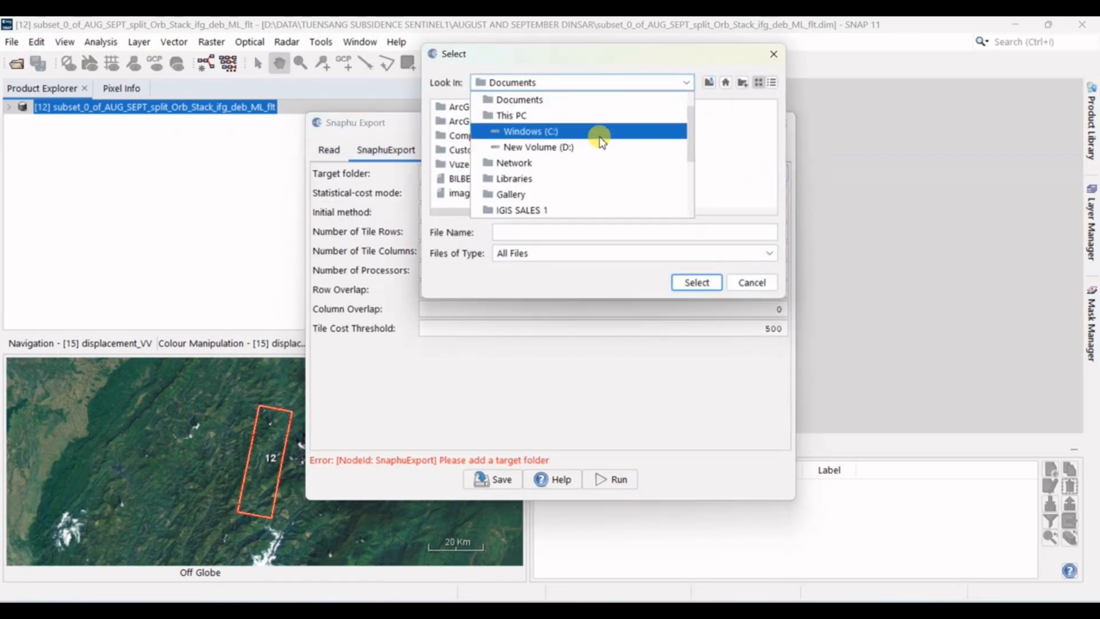
{"action": "left_click", "coordinate": [582, 147]}
{"action": "double_click", "coordinate": [467, 121]}
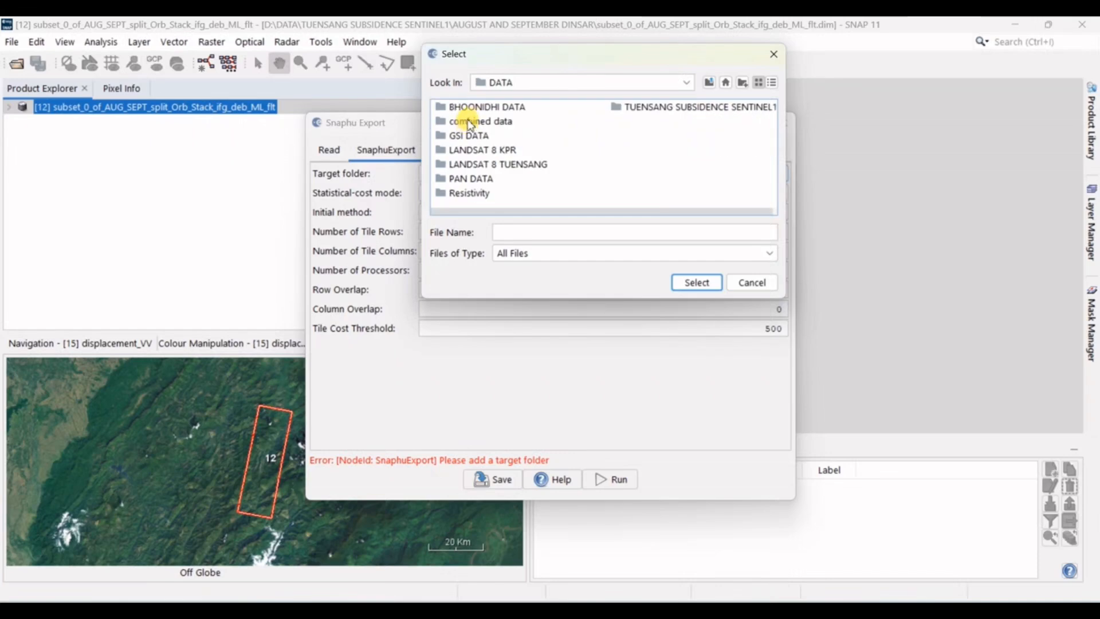
{"action": "left_click", "coordinate": [666, 115]}
{"action": "double_click", "coordinate": [666, 114]}
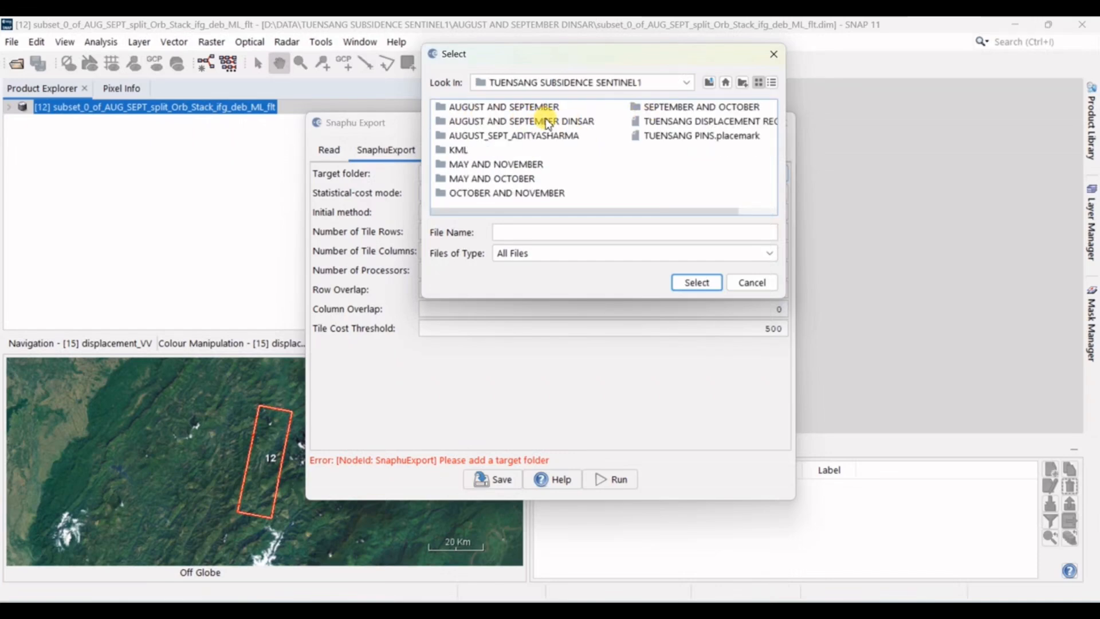
{"action": "double_click", "coordinate": [548, 121]}
{"action": "left_click", "coordinate": [549, 231]}
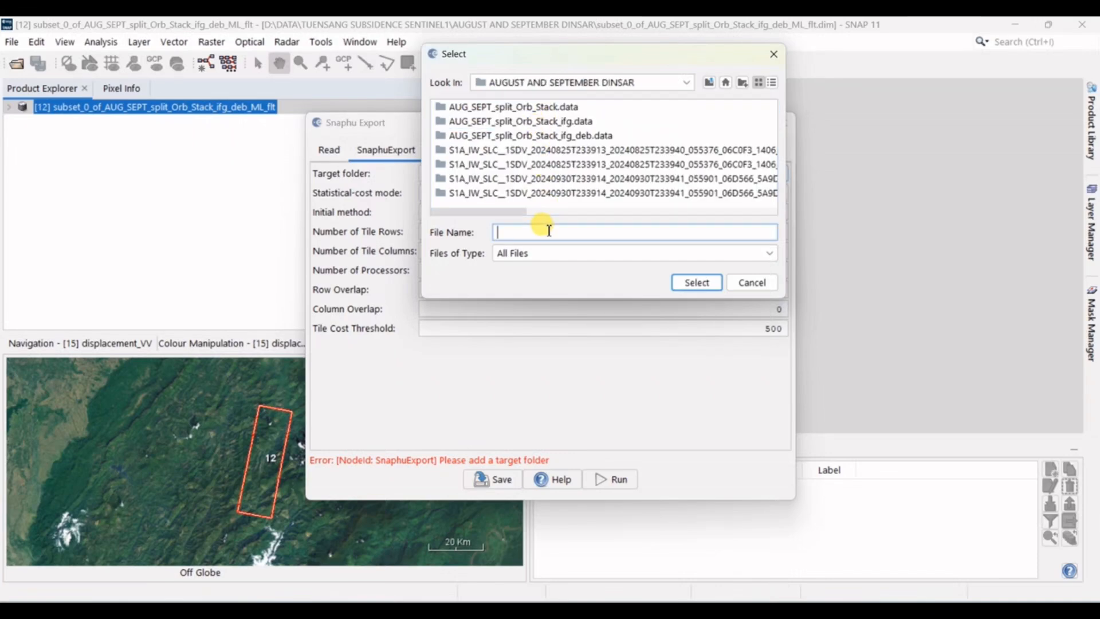
{"action": "type", "text": "EXPORT"}
{"action": "key", "text": "Return"}
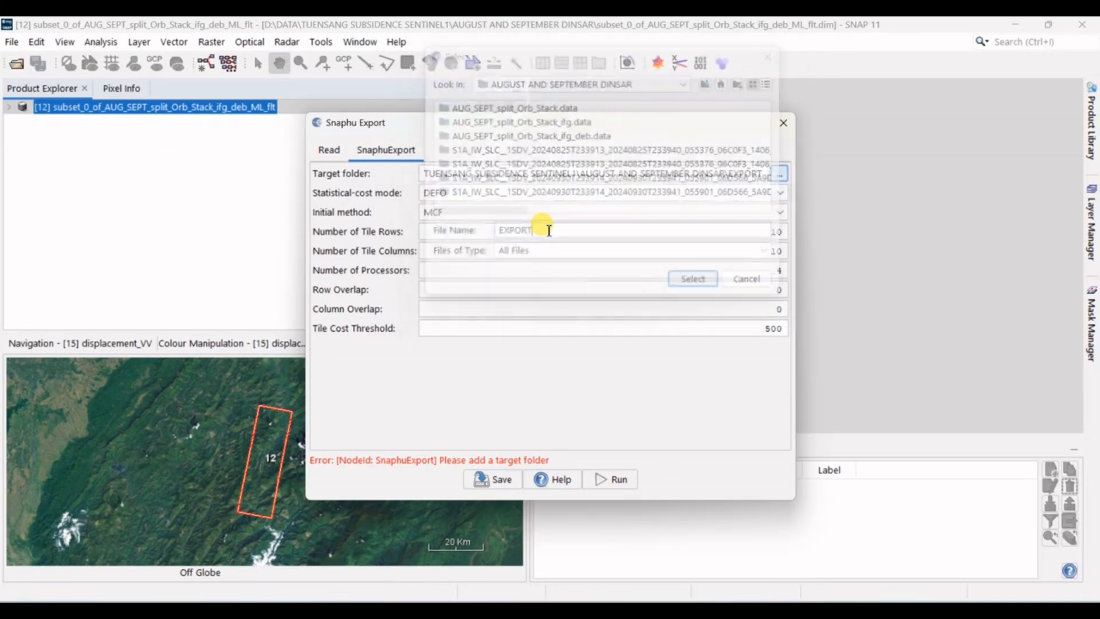
Step: Set the Snaphu export to 20 tile rows, 20 tile columns and 8 processors
{"action": "double_click", "coordinate": [775, 231]}
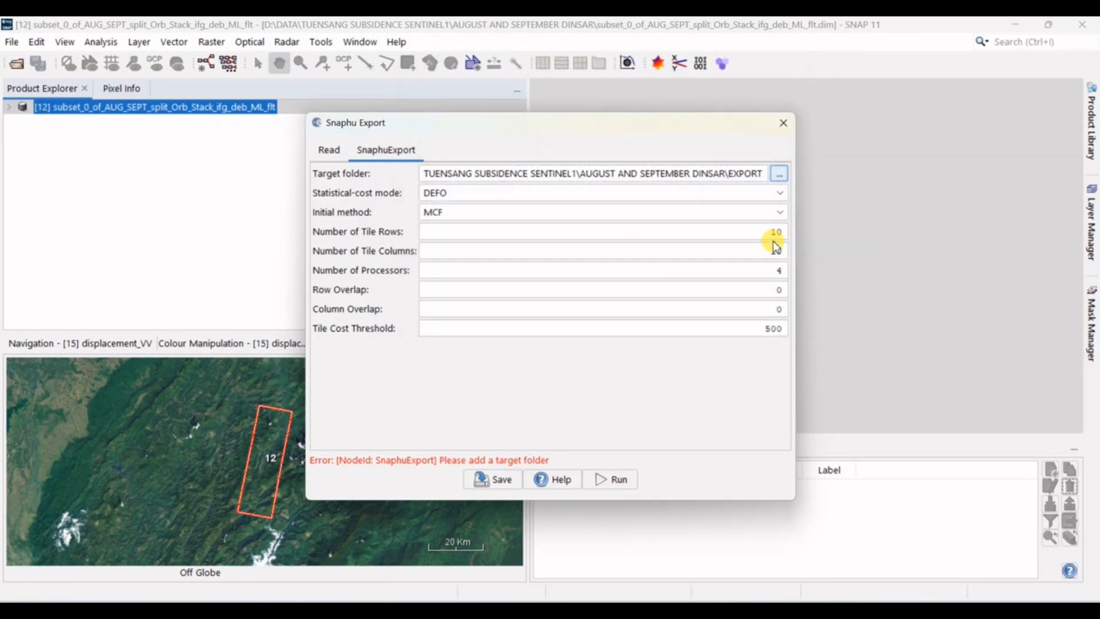
{"action": "type", "text": "20"}
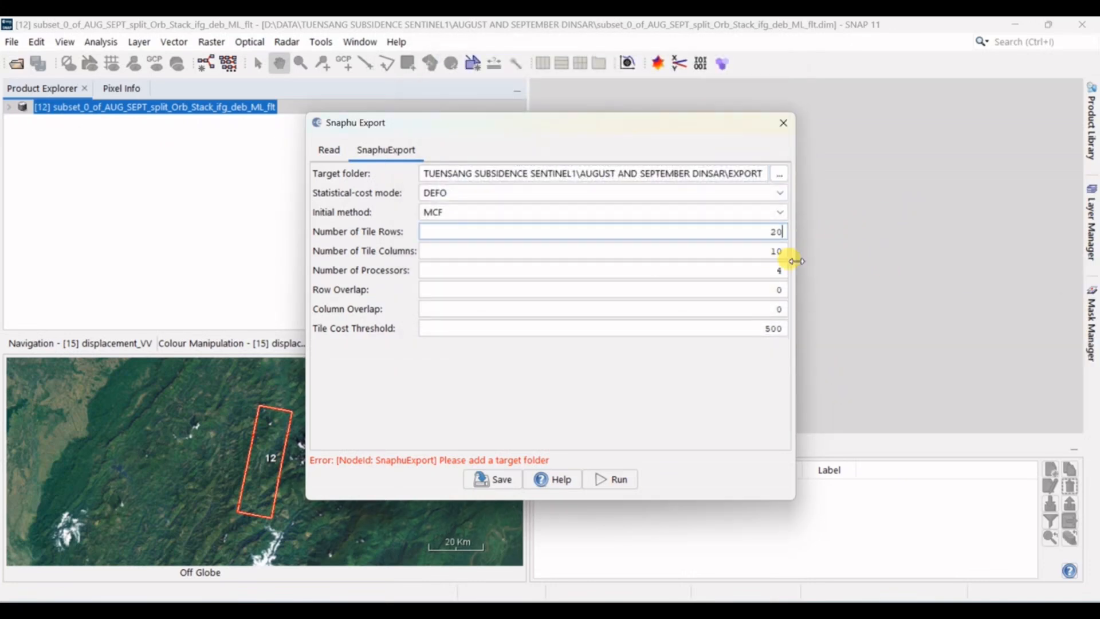
{"action": "double_click", "coordinate": [773, 251]}
{"action": "type", "text": "20"}
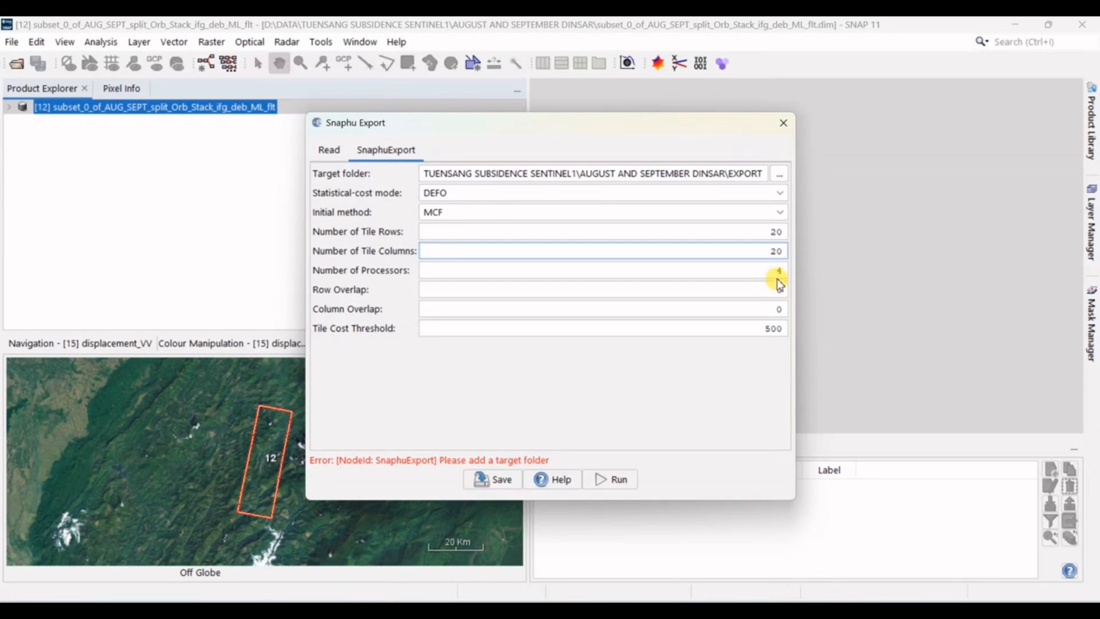
{"action": "double_click", "coordinate": [779, 273]}
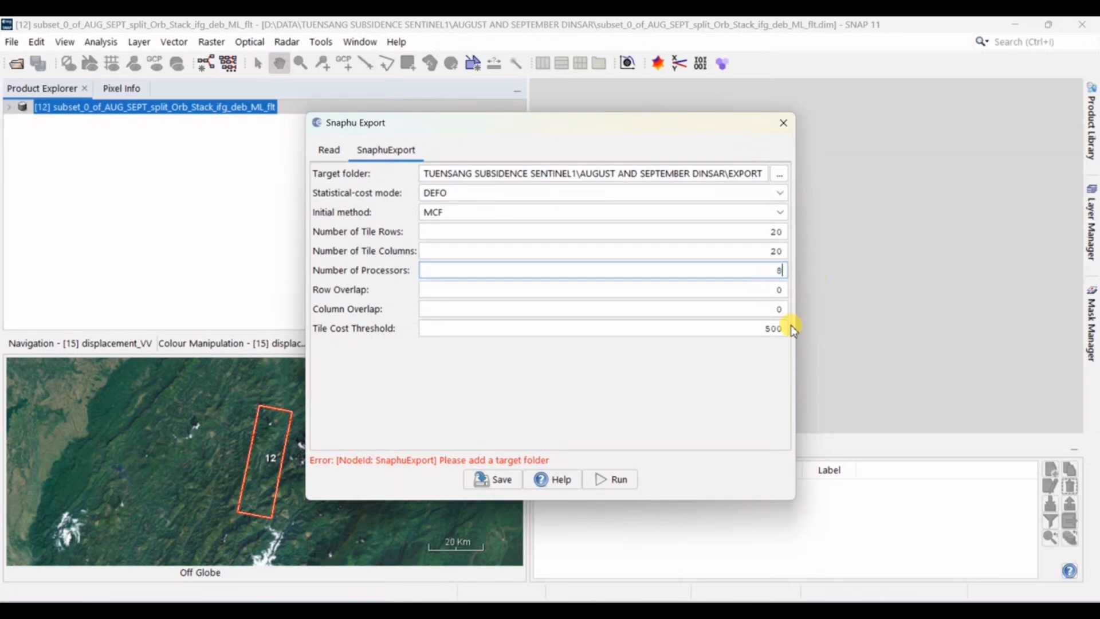
{"action": "type", "text": "8"}
Step: Recheck the source and export parameters, run the Snaphu export and close the dialog
{"action": "left_click", "coordinate": [331, 152]}
{"action": "left_click", "coordinate": [366, 151]}
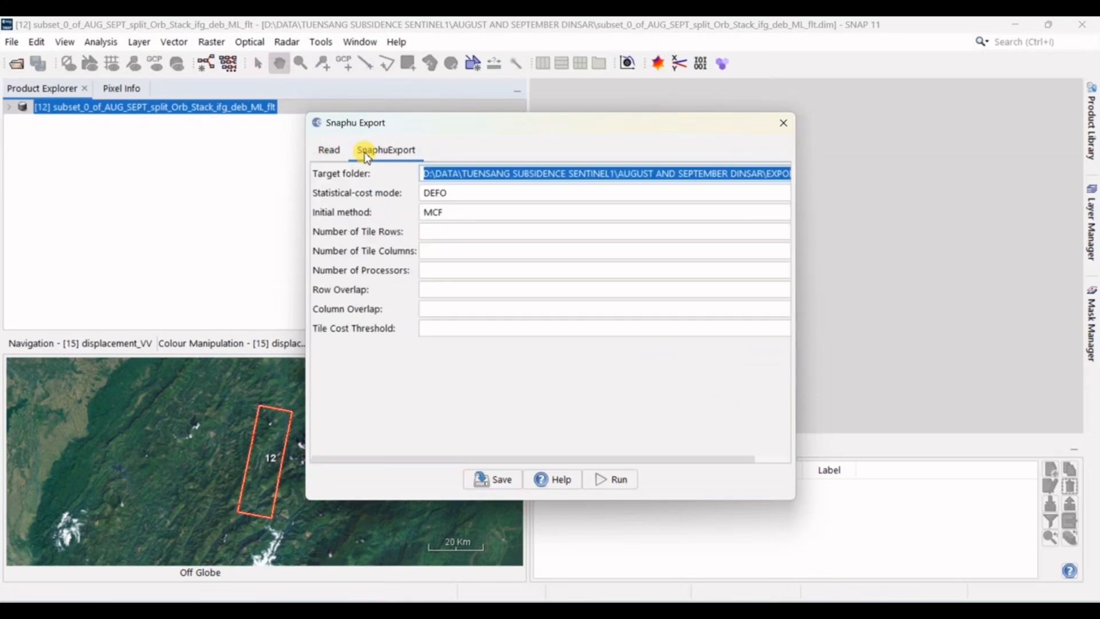
{"action": "left_click", "coordinate": [603, 482]}
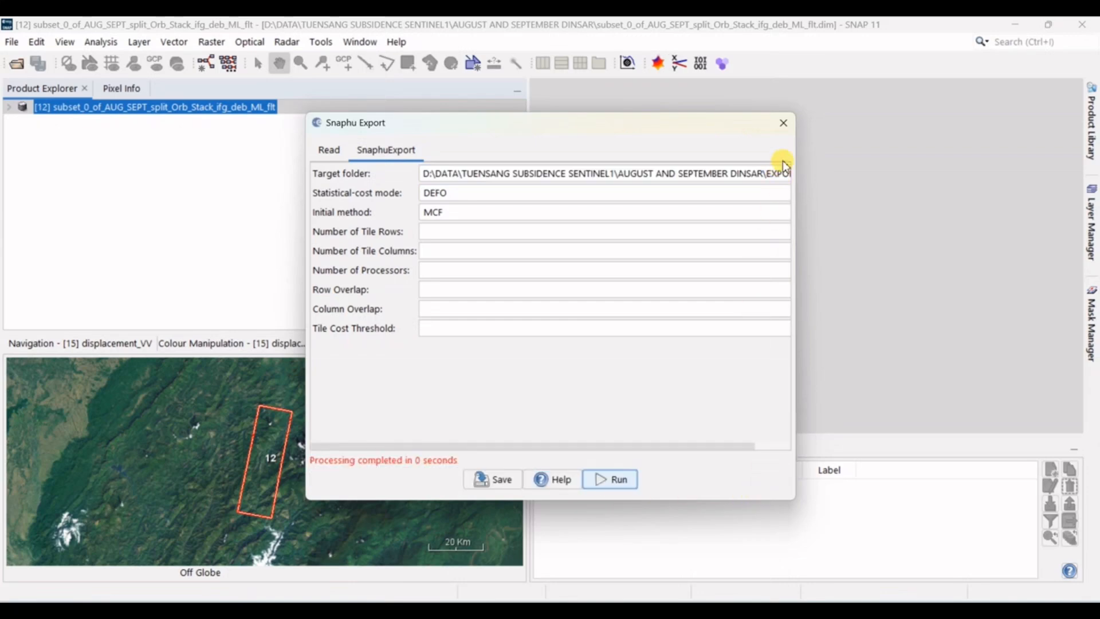
{"action": "left_click", "coordinate": [783, 124]}
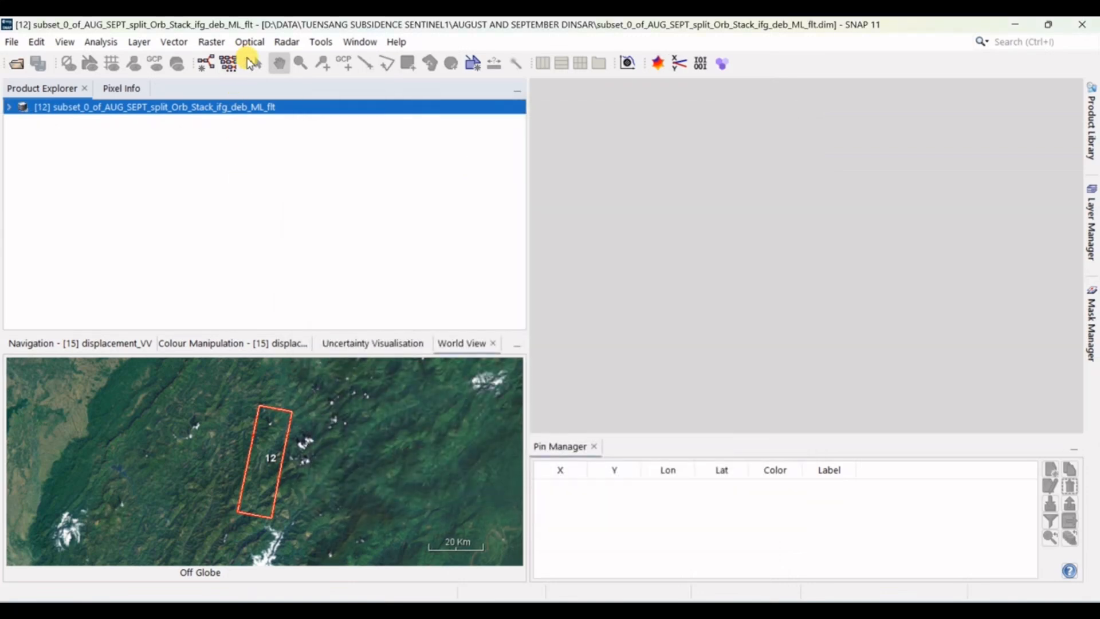
Step: Start Snaphu-unwrapping and choose Phase_ifg_IW2_VV_25Aug2024_30Sep2024.snaphu.img from the exported subset folder in EXPORT as the source product
{"action": "left_click", "coordinate": [286, 42]}
{"action": "mouse_move", "coordinate": [341, 127]}
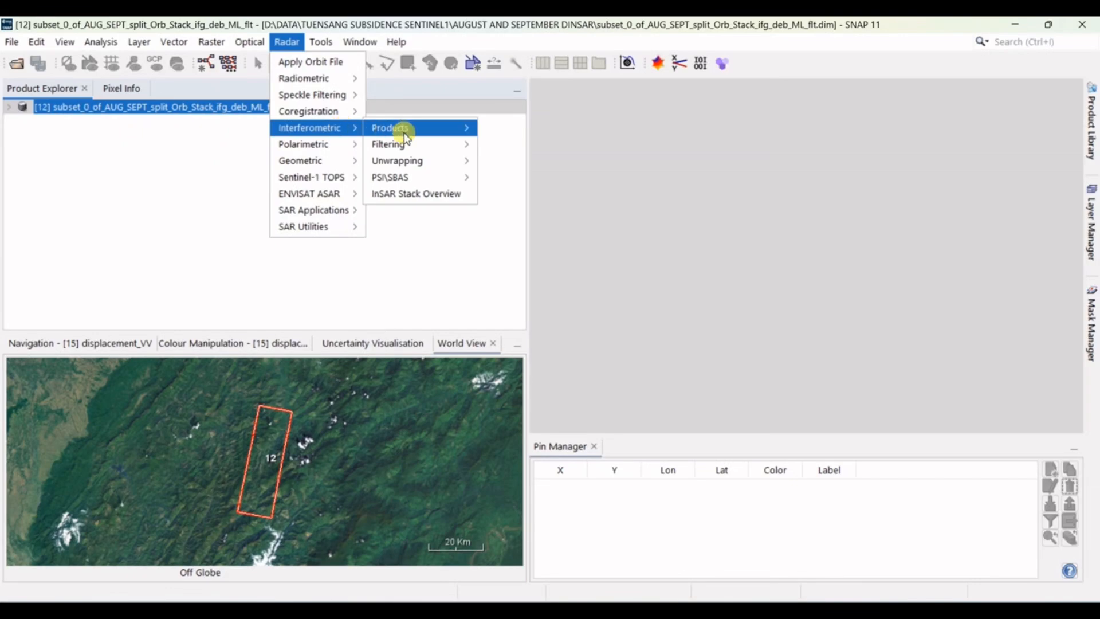
{"action": "mouse_move", "coordinate": [453, 160]}
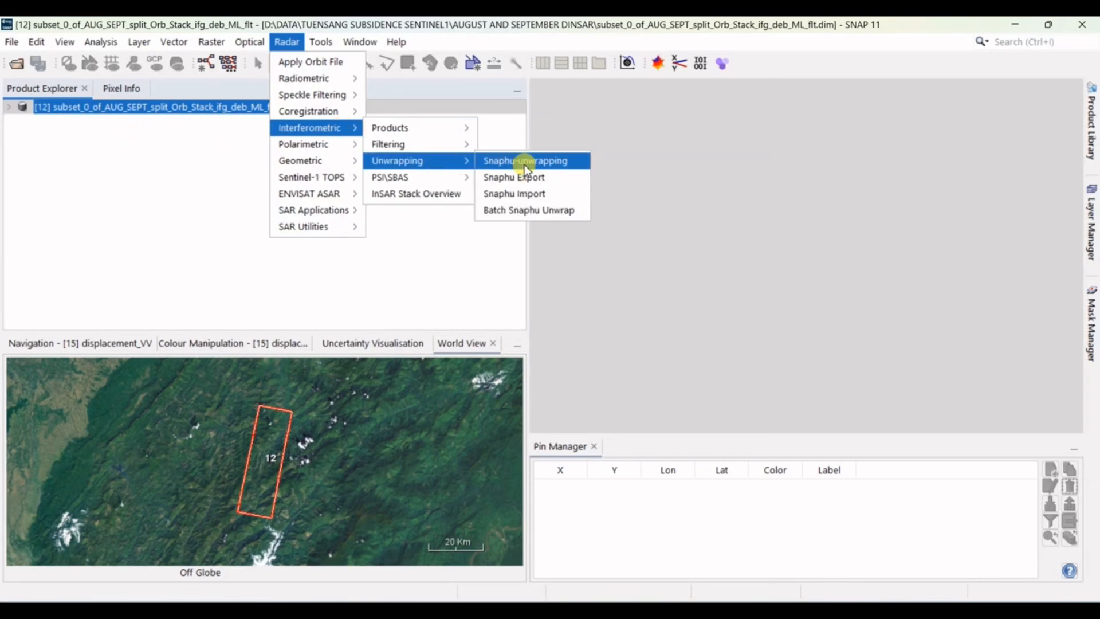
{"action": "left_click", "coordinate": [525, 163]}
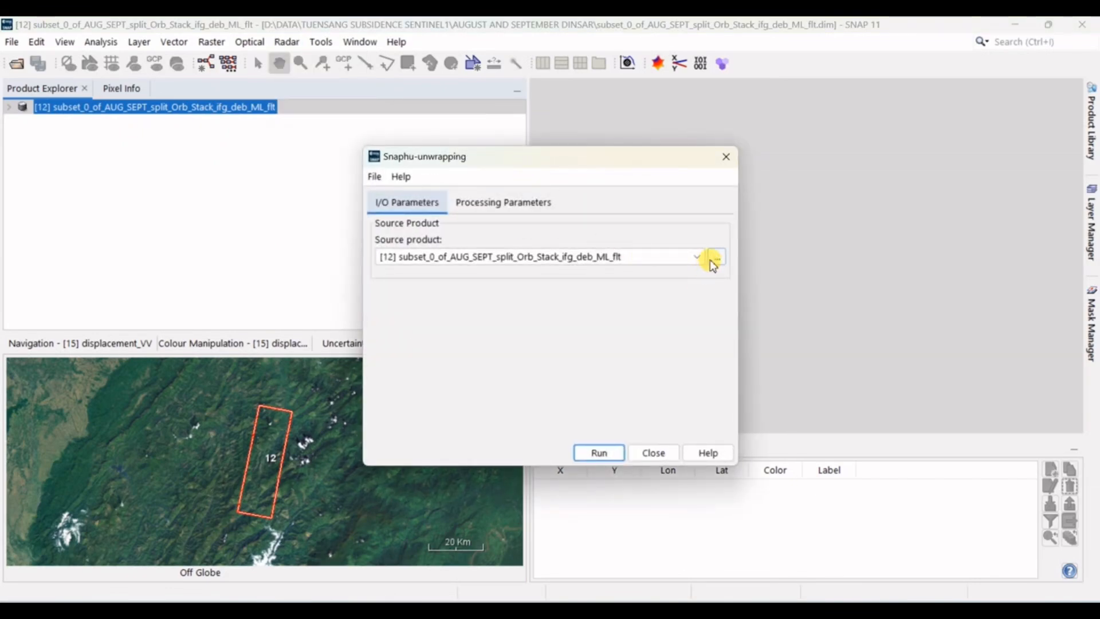
{"action": "left_click", "coordinate": [716, 257]}
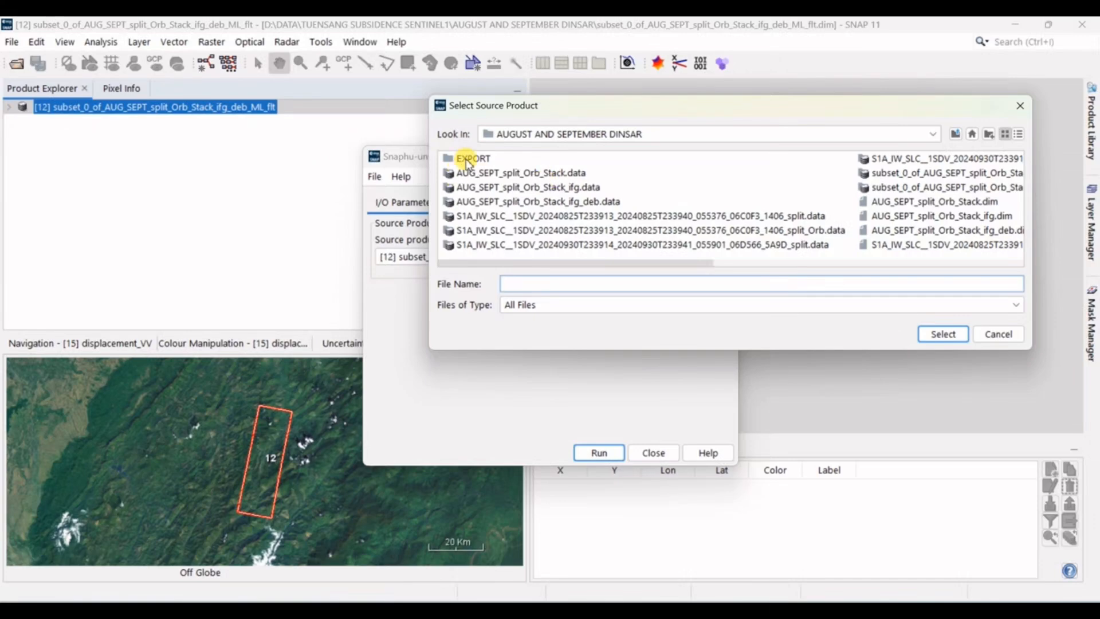
{"action": "double_click", "coordinate": [467, 161]}
{"action": "double_click", "coordinate": [466, 160]}
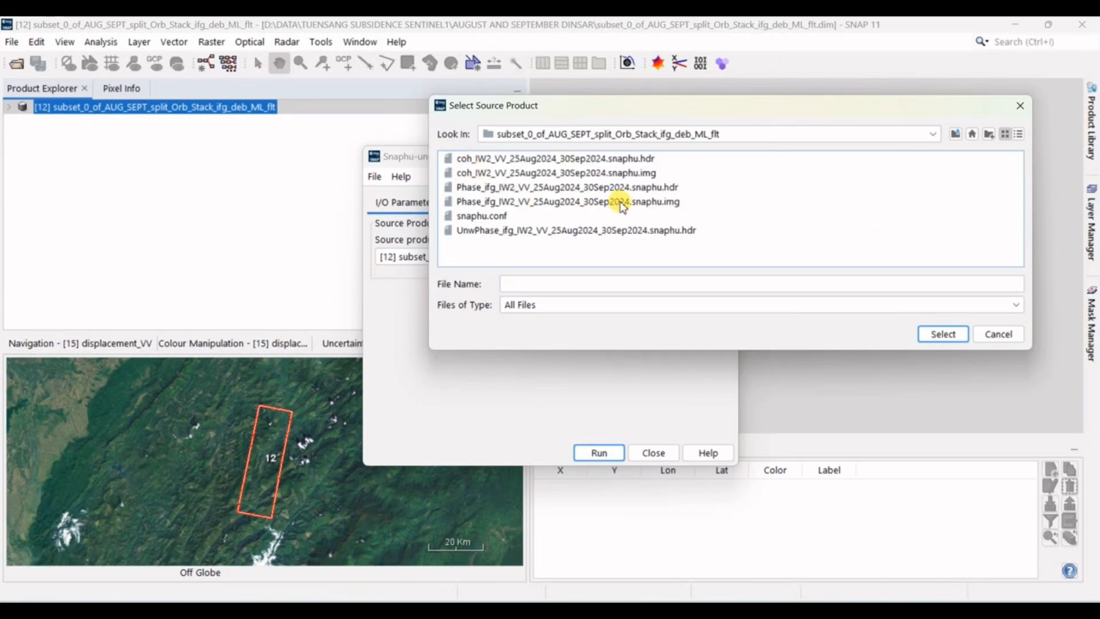
{"action": "left_click", "coordinate": [623, 202]}
{"action": "left_click", "coordinate": [943, 335]}
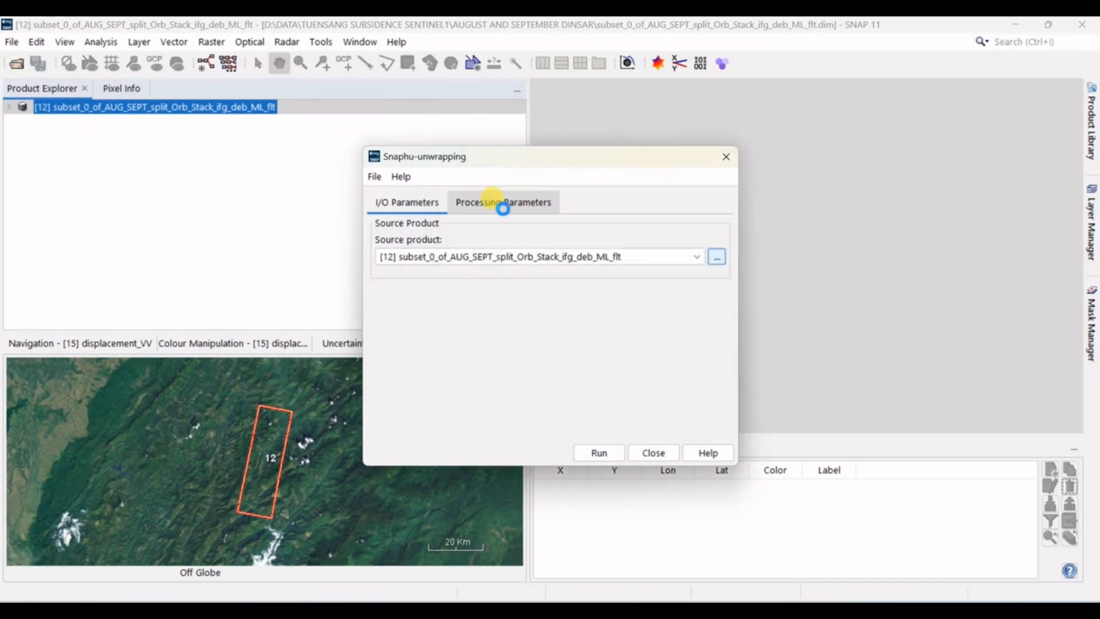
Step: Enable the execution output display and set the unwrapping output folder to EXPORT\subset_0_of_AUG_SEPT_split_Orb_Stack_ifg_deb_ML_flt
{"action": "left_click", "coordinate": [502, 203]}
{"action": "left_click", "coordinate": [375, 224]}
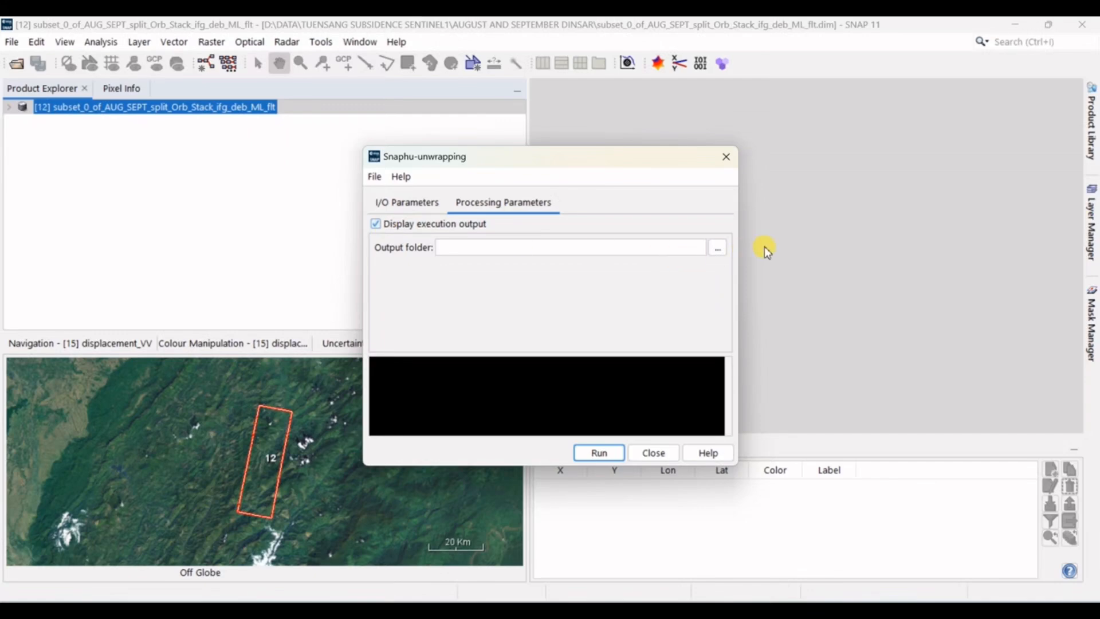
{"action": "left_click", "coordinate": [717, 248]}
{"action": "left_click", "coordinate": [667, 156]}
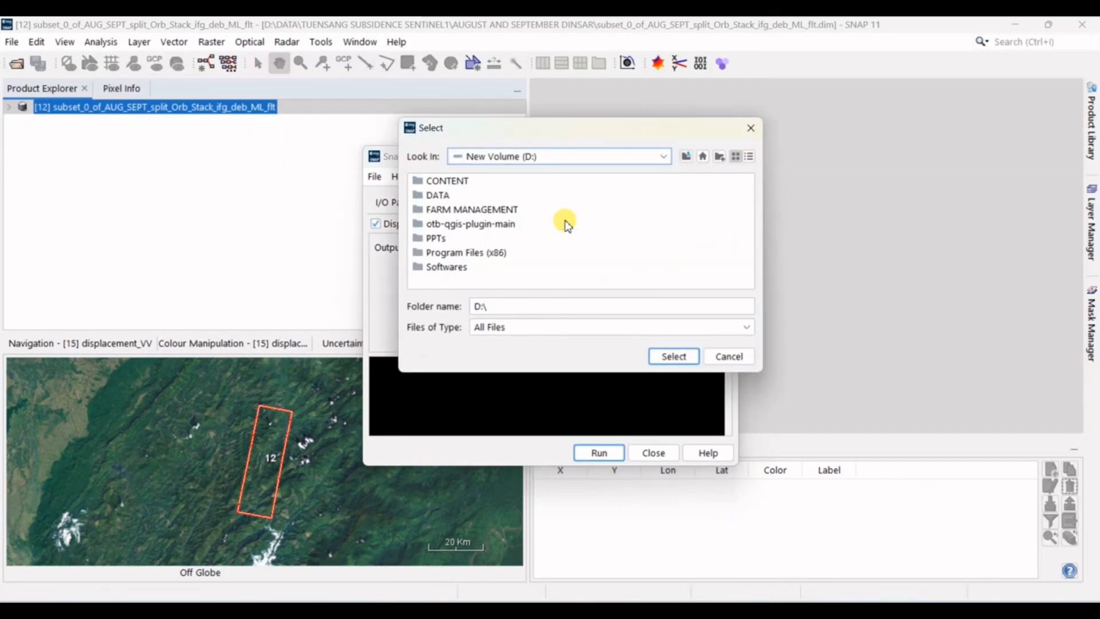
{"action": "double_click", "coordinate": [439, 195]}
{"action": "double_click", "coordinate": [512, 284]}
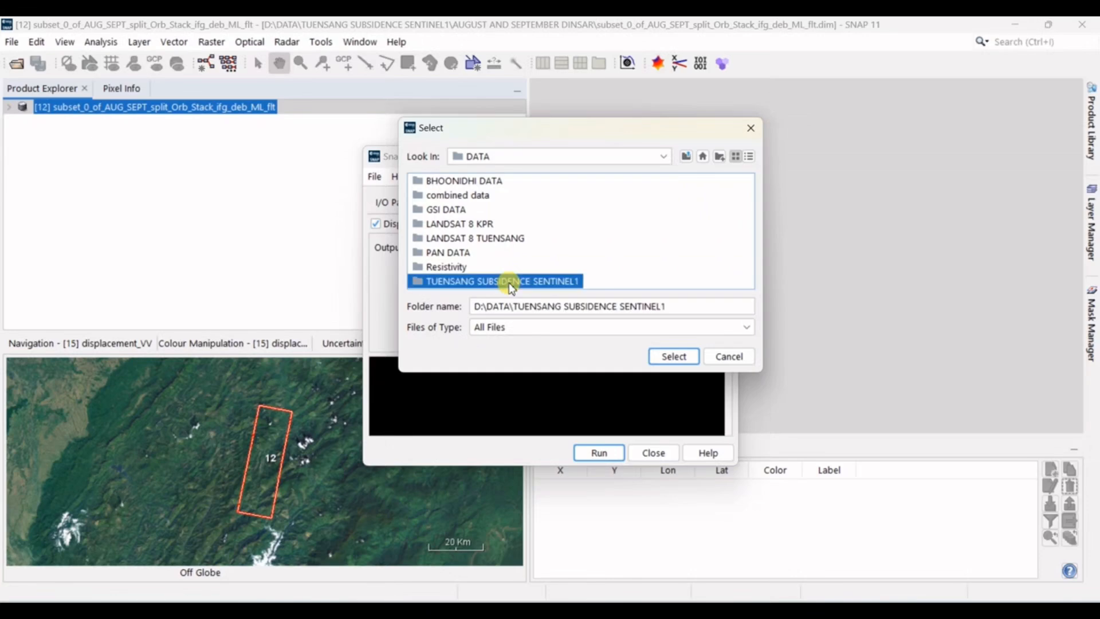
{"action": "double_click", "coordinate": [505, 195]}
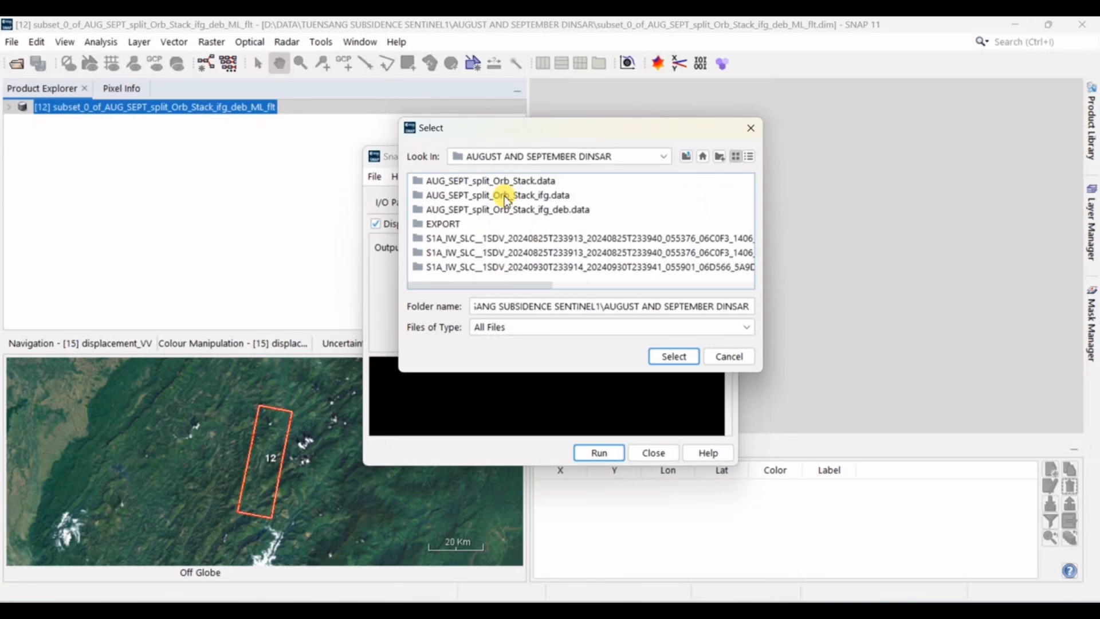
{"action": "double_click", "coordinate": [442, 223]}
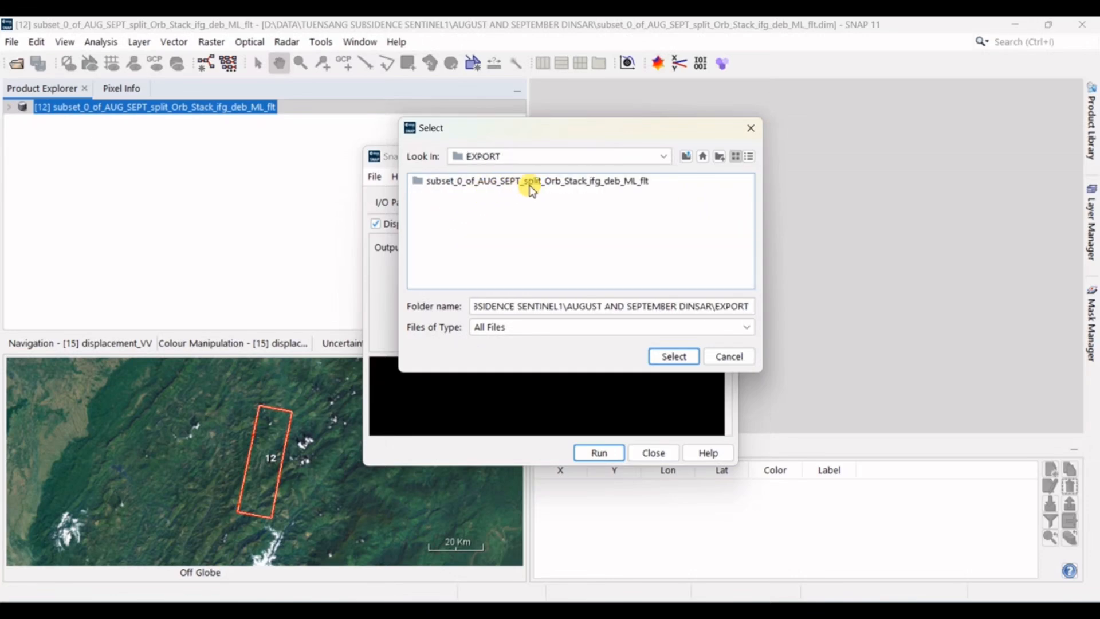
{"action": "double_click", "coordinate": [532, 182]}
{"action": "left_click", "coordinate": [674, 357]}
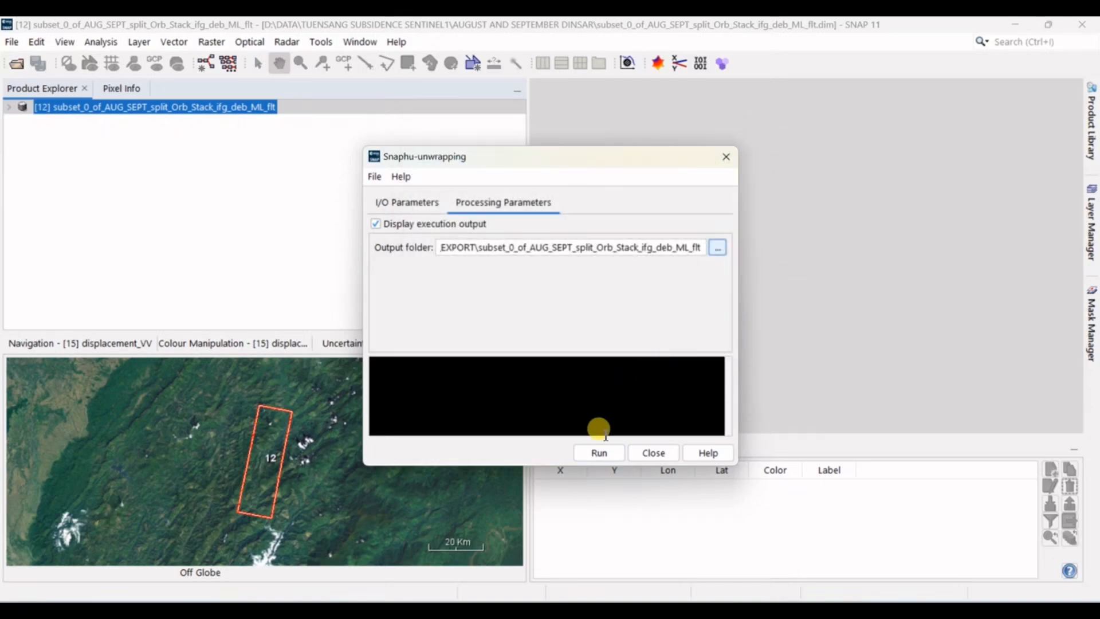
Step: Run the Snaphu unwrapping, acknowledge its completion and close the dialog
{"action": "left_click", "coordinate": [598, 453]}
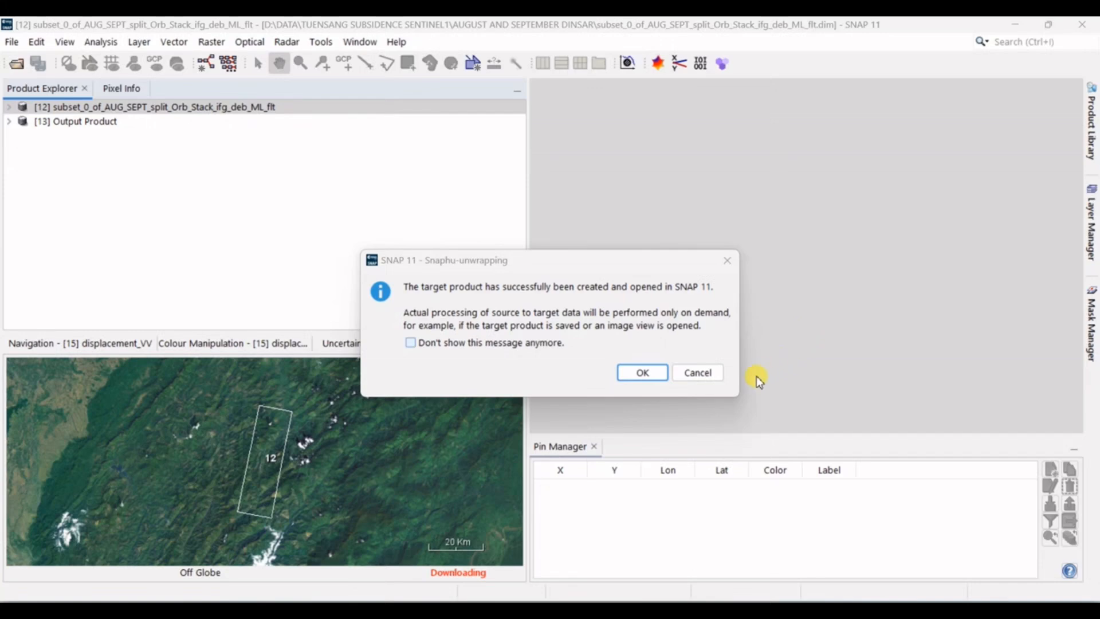
{"action": "left_click", "coordinate": [643, 373]}
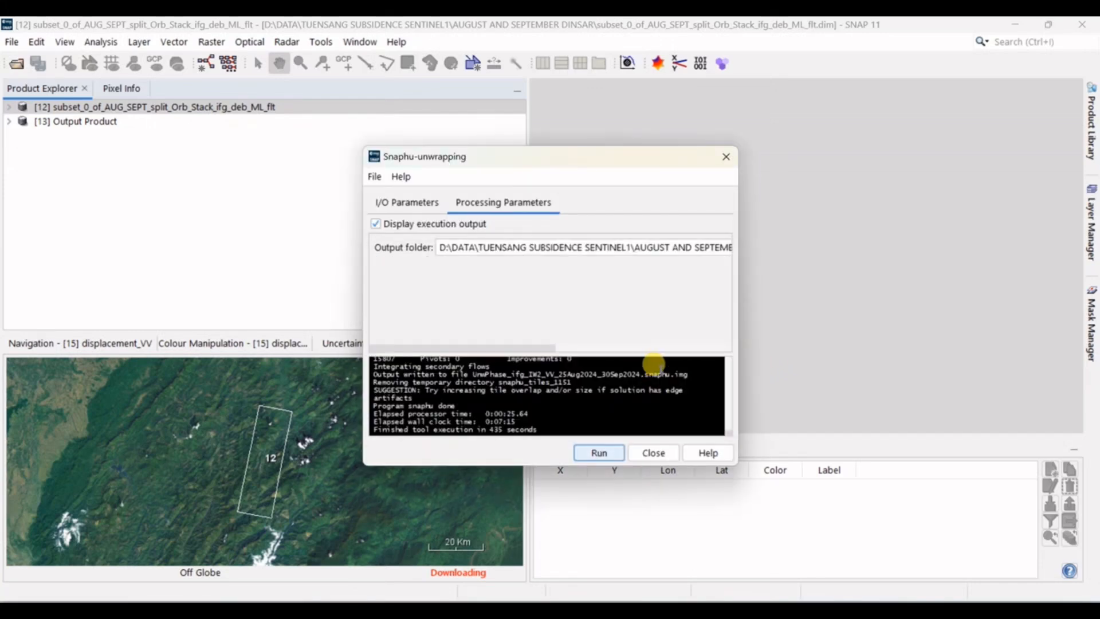
{"action": "left_click", "coordinate": [668, 453]}
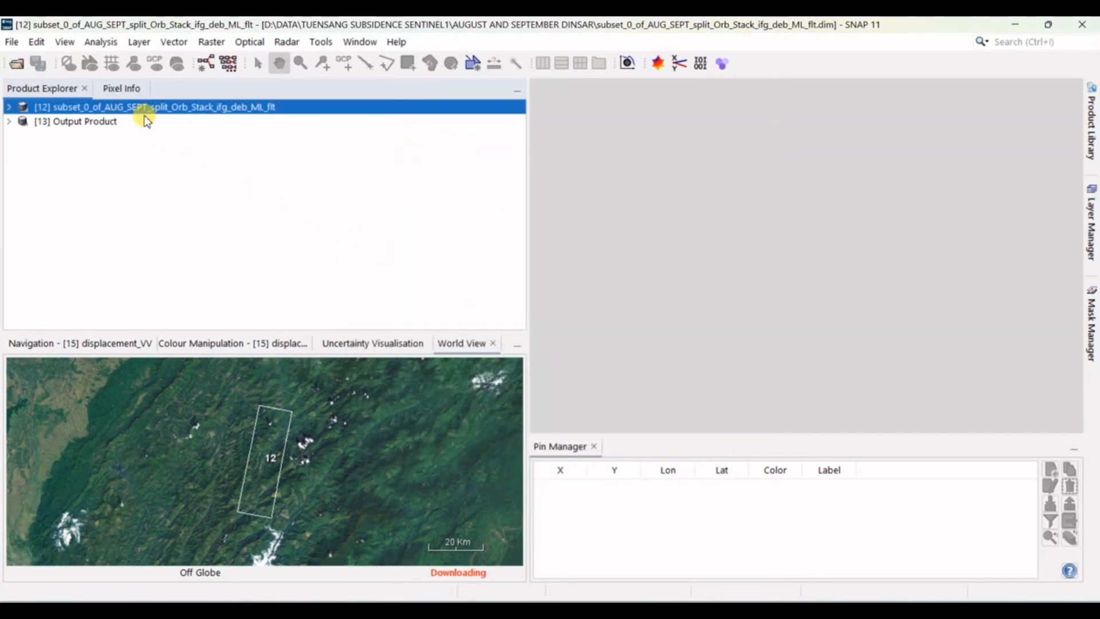
Step: Close the Output Product without saving it and select the phase-filtered subset product
{"action": "right_click", "coordinate": [111, 122]}
{"action": "left_click", "coordinate": [175, 253]}
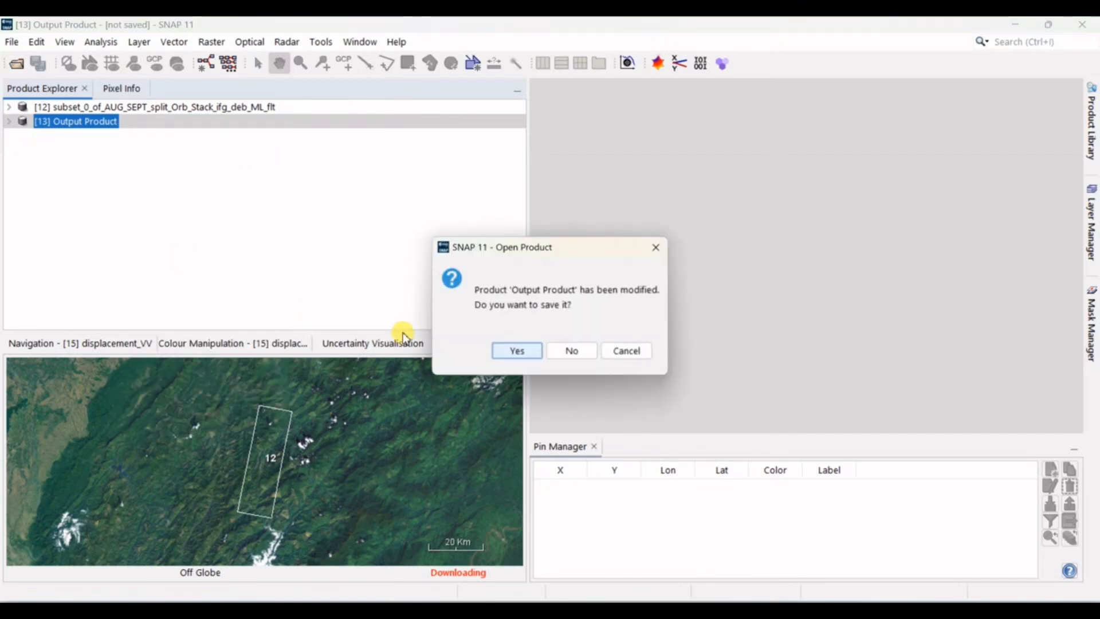
{"action": "left_click", "coordinate": [573, 352]}
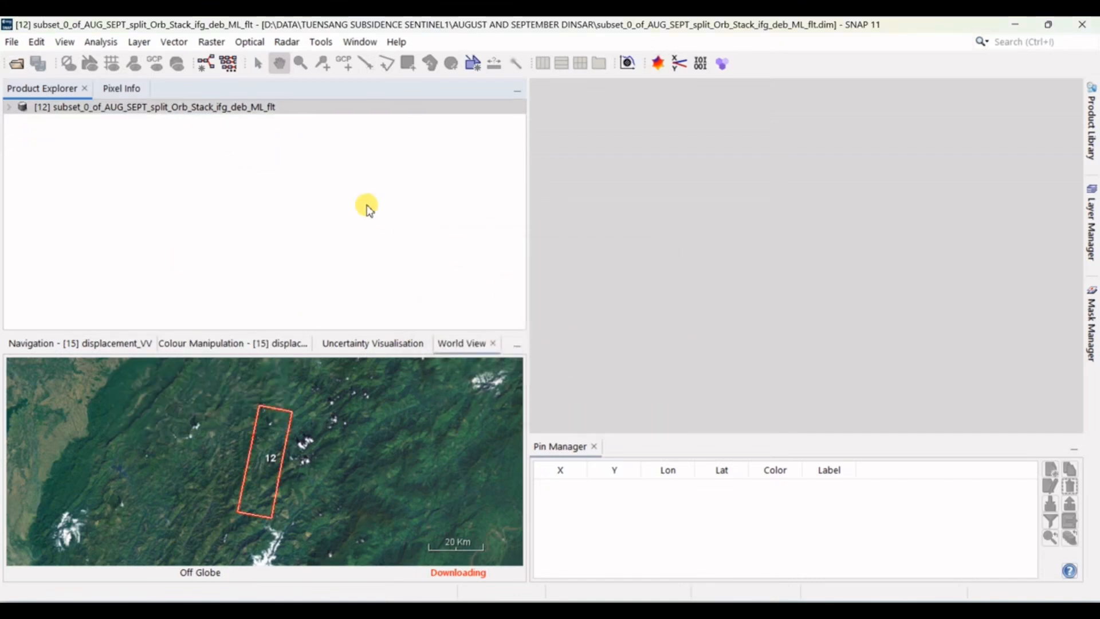
{"action": "left_click", "coordinate": [266, 108]}
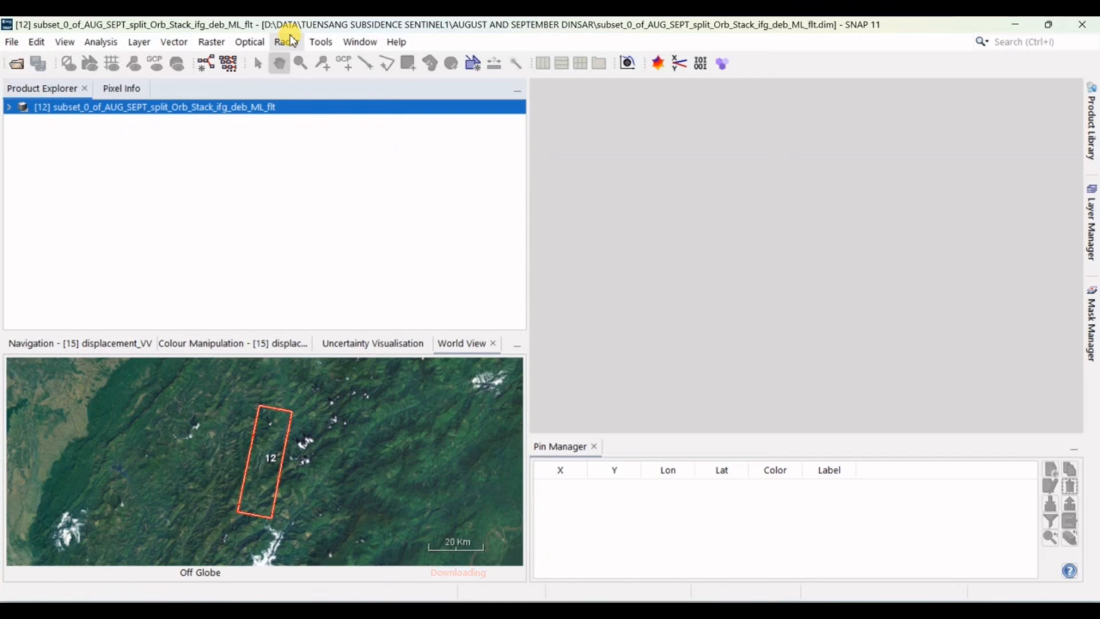
Step: Start Snaphu Import with the phase-filtered subset product as the wrapped phase source
{"action": "left_click", "coordinate": [287, 41]}
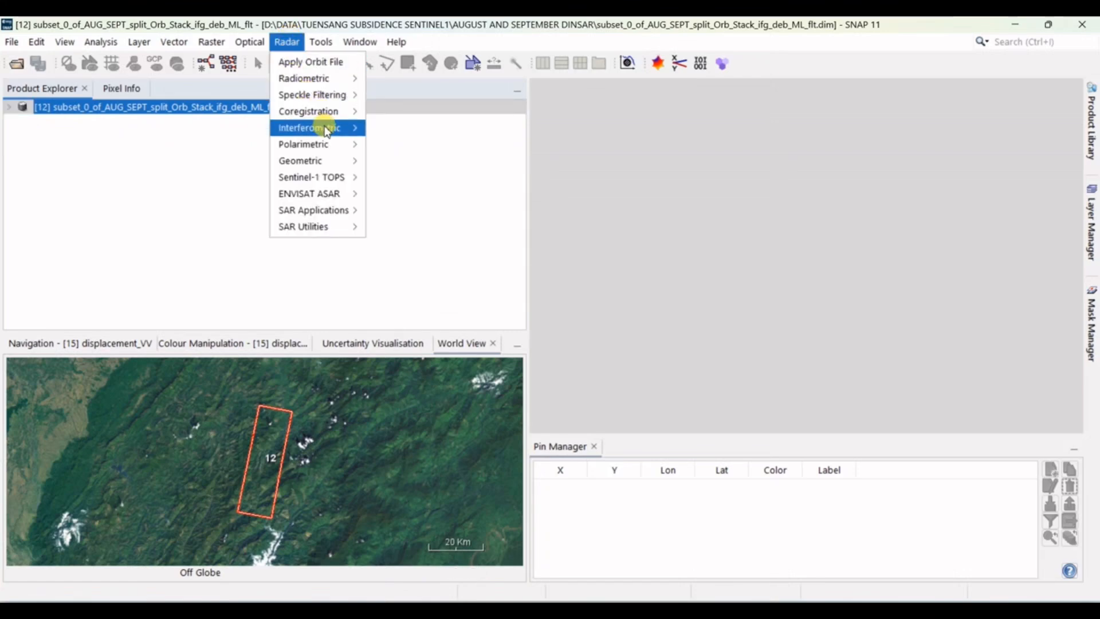
{"action": "mouse_move", "coordinate": [321, 127]}
{"action": "mouse_move", "coordinate": [443, 168]}
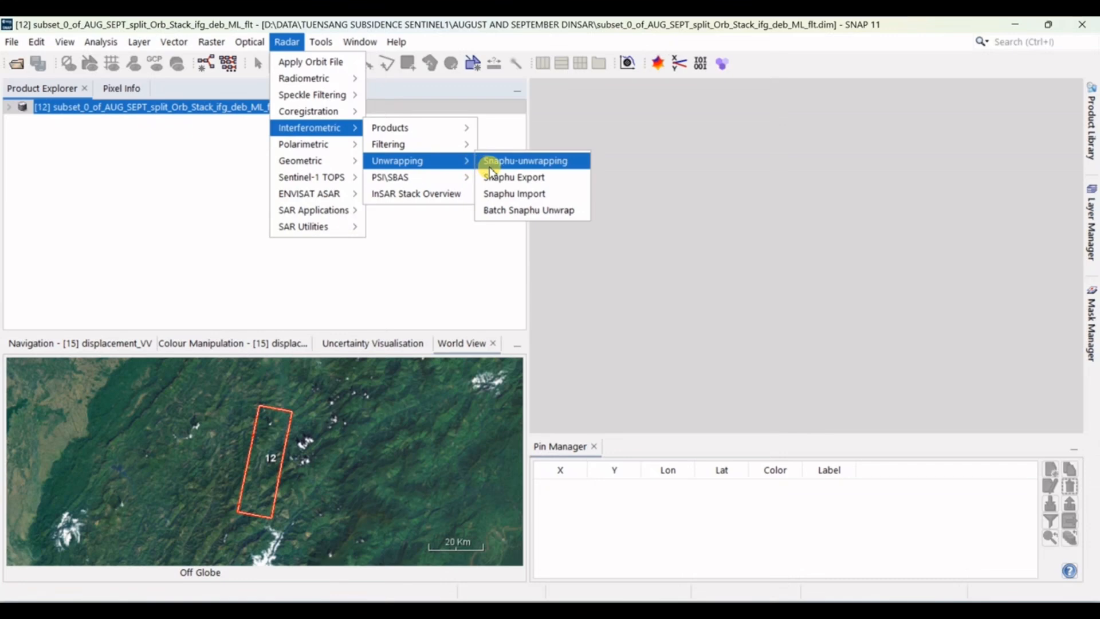
{"action": "left_click", "coordinate": [518, 195]}
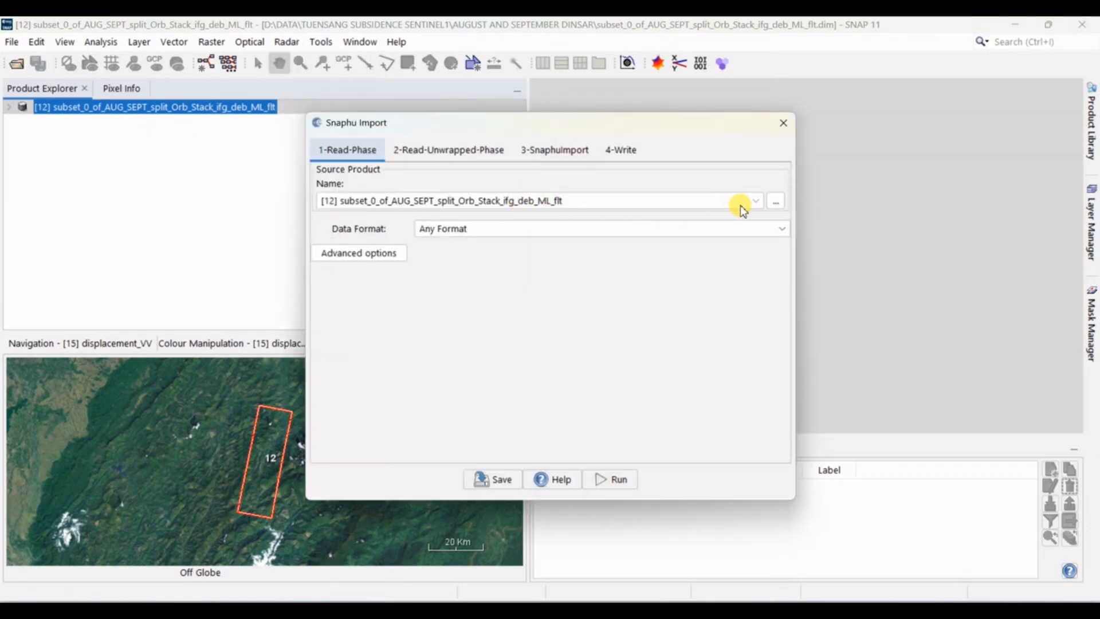
{"action": "left_click", "coordinate": [781, 203]}
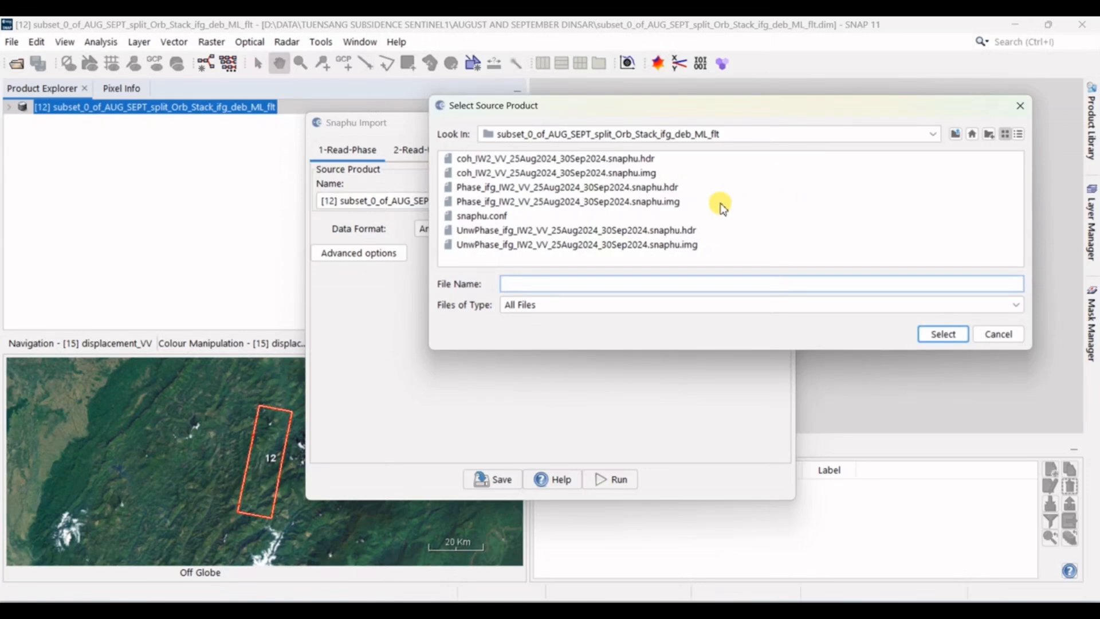
{"action": "left_click", "coordinate": [690, 231]}
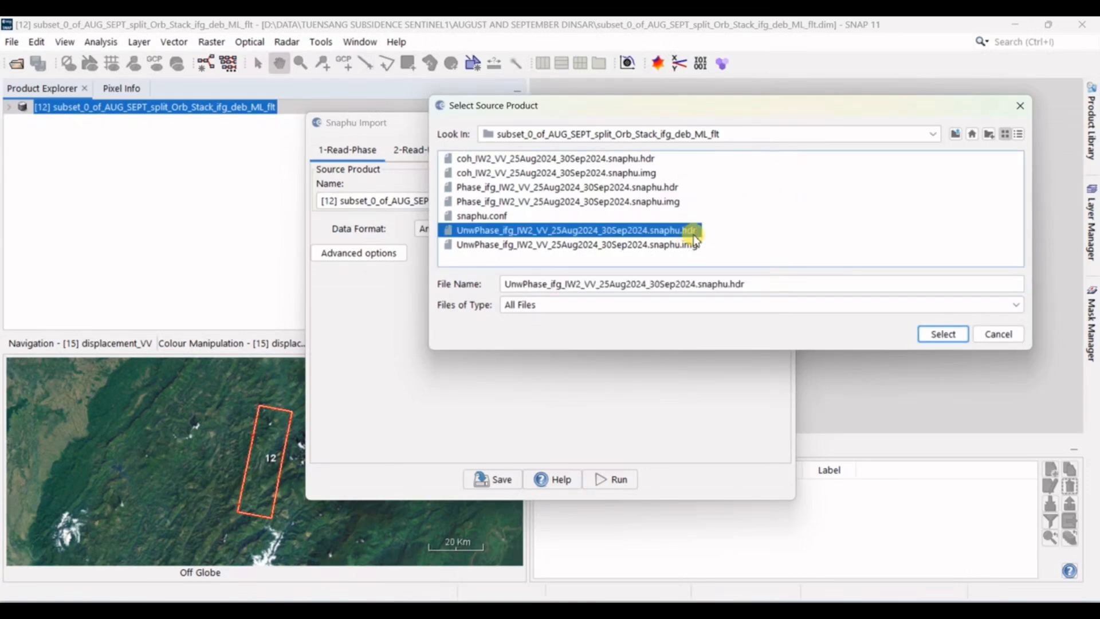
{"action": "left_click", "coordinate": [1000, 335]}
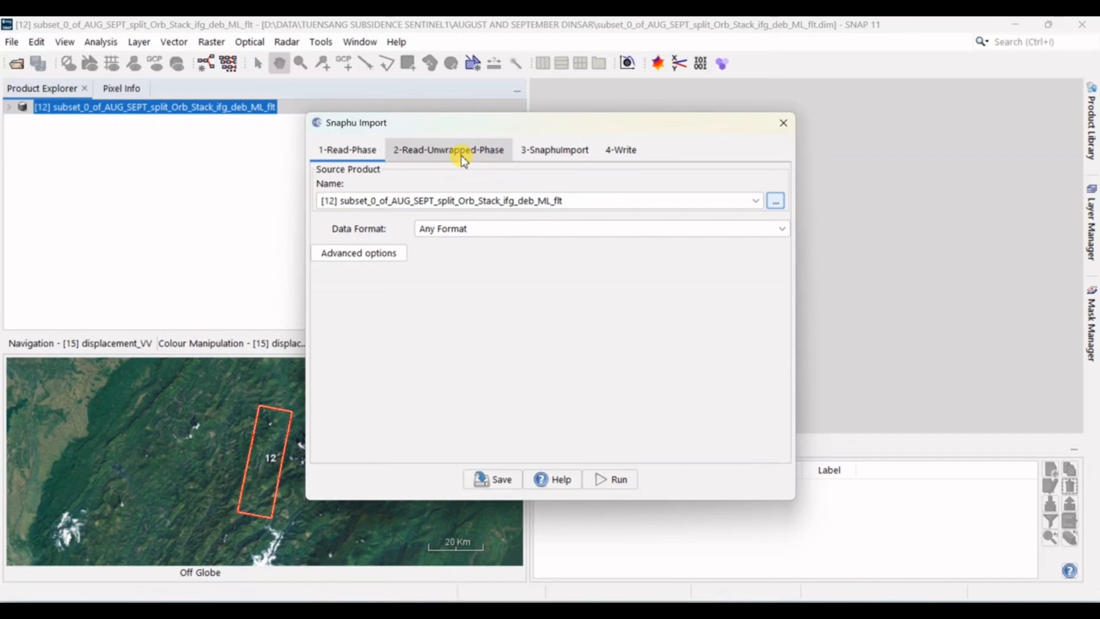
Step: Choose UnwPhase_ifg_IW2_VV_25Aug2024_30Sep2024.snaphu.hdr as the unwrapped phase source for the Snaphu import
{"action": "left_click", "coordinate": [464, 158]}
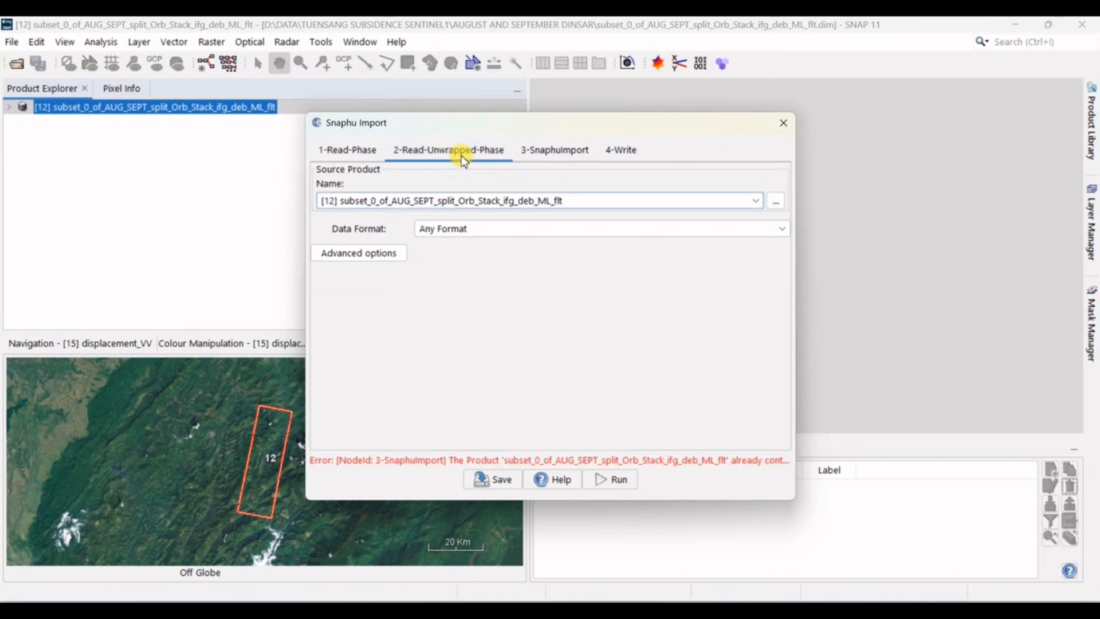
{"action": "left_click", "coordinate": [777, 202]}
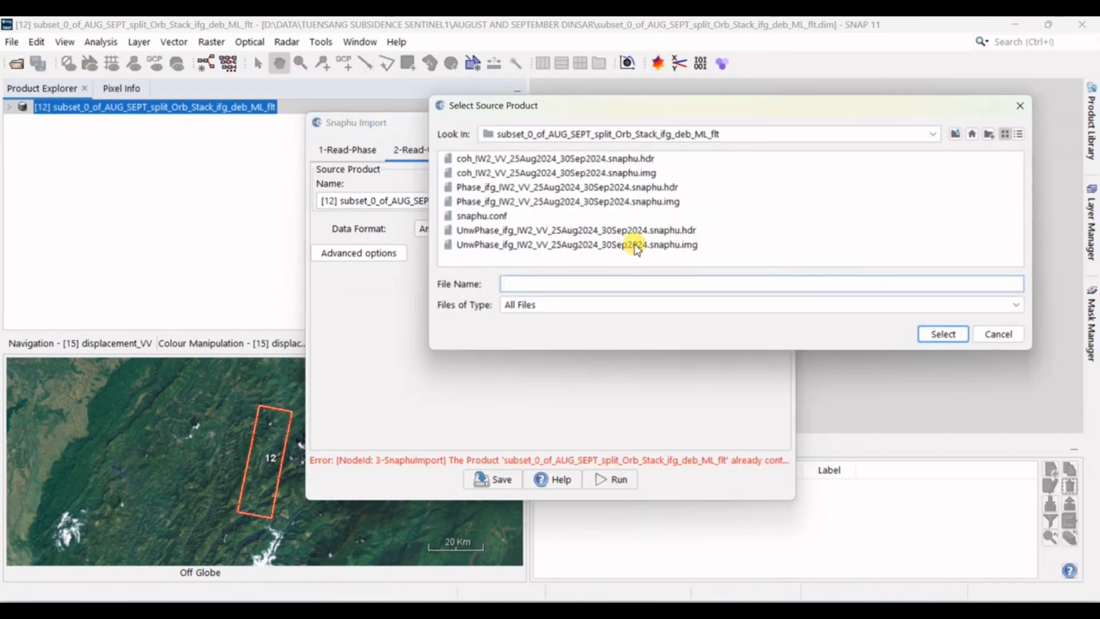
{"action": "left_click", "coordinate": [647, 230]}
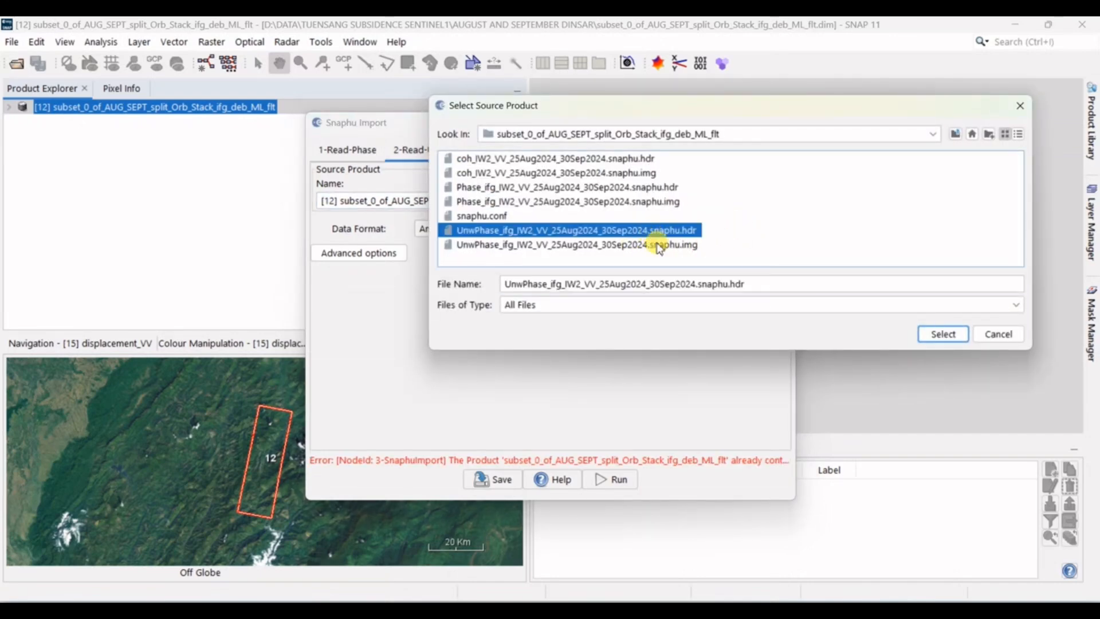
{"action": "left_click", "coordinate": [940, 337]}
Step: Append _unwrapped to the import's target product name and set its directory to D:\DATA\TUENSANG SUBSIDENCE SENTINEL1\AUGUST AND SEPTEMBER DINSAR
{"action": "left_click", "coordinate": [533, 150]}
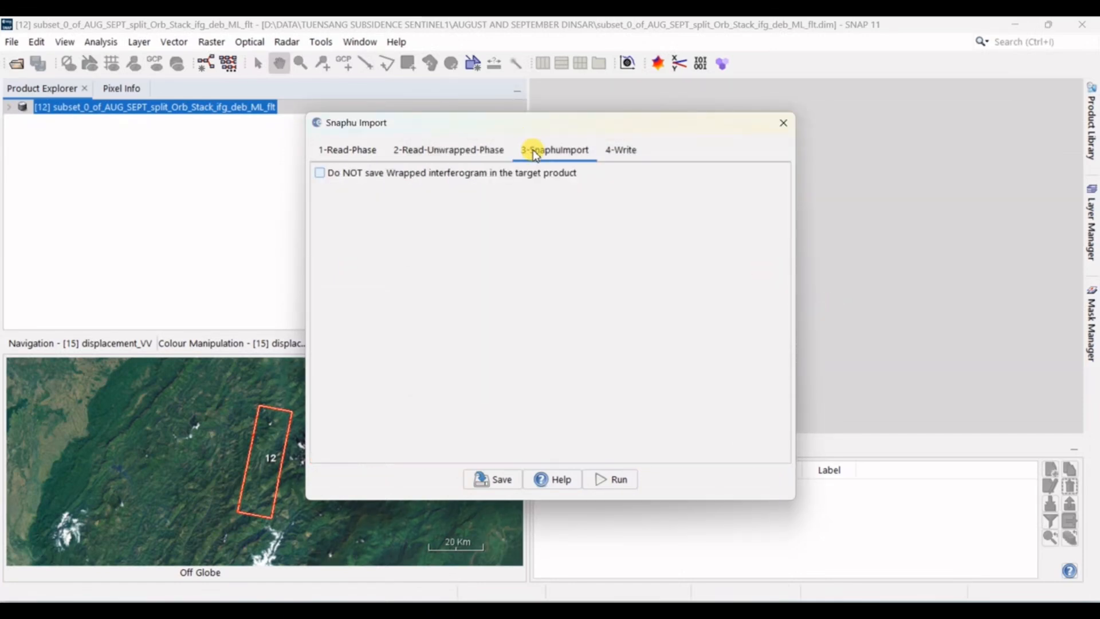
{"action": "left_click", "coordinate": [621, 150]}
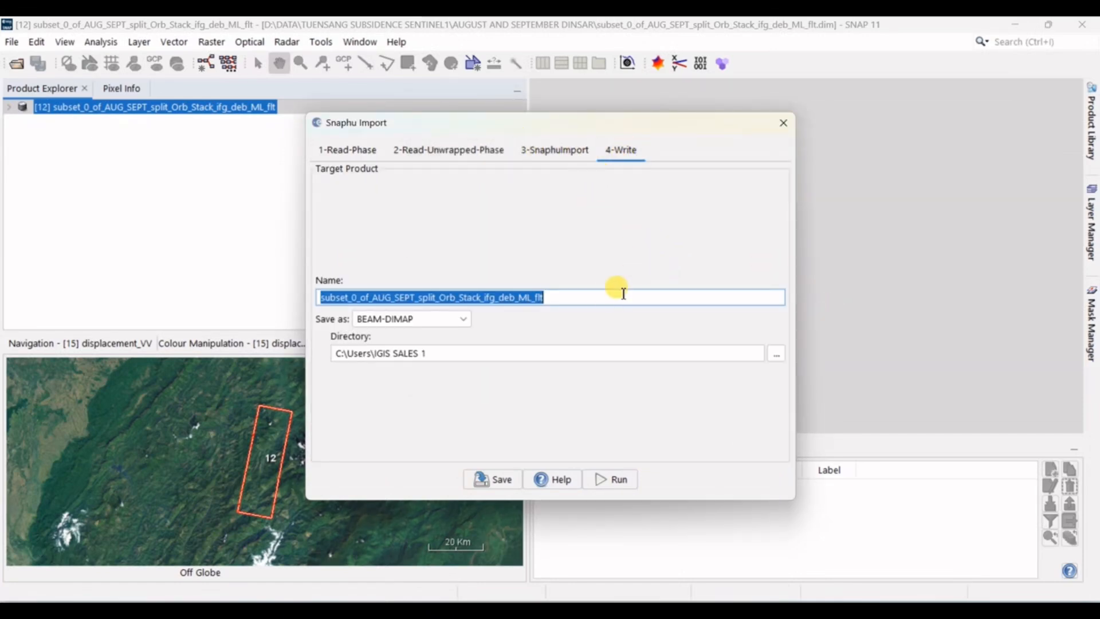
{"action": "left_click", "coordinate": [606, 302]}
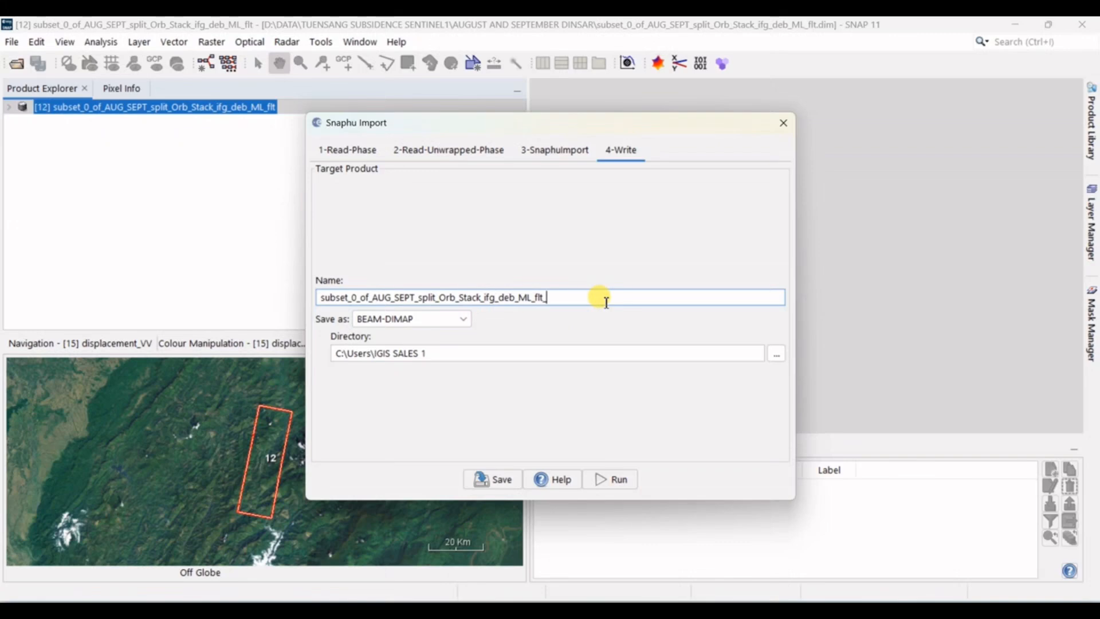
{"action": "type", "text": "unwrapped"}
{"action": "left_click", "coordinate": [773, 354]}
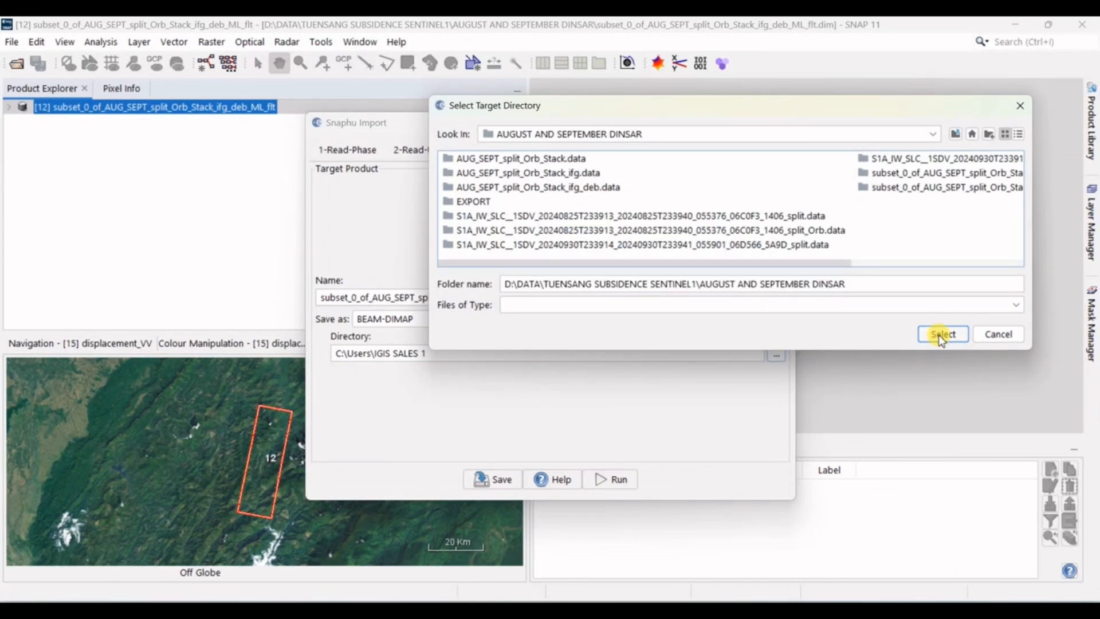
{"action": "left_click", "coordinate": [940, 337]}
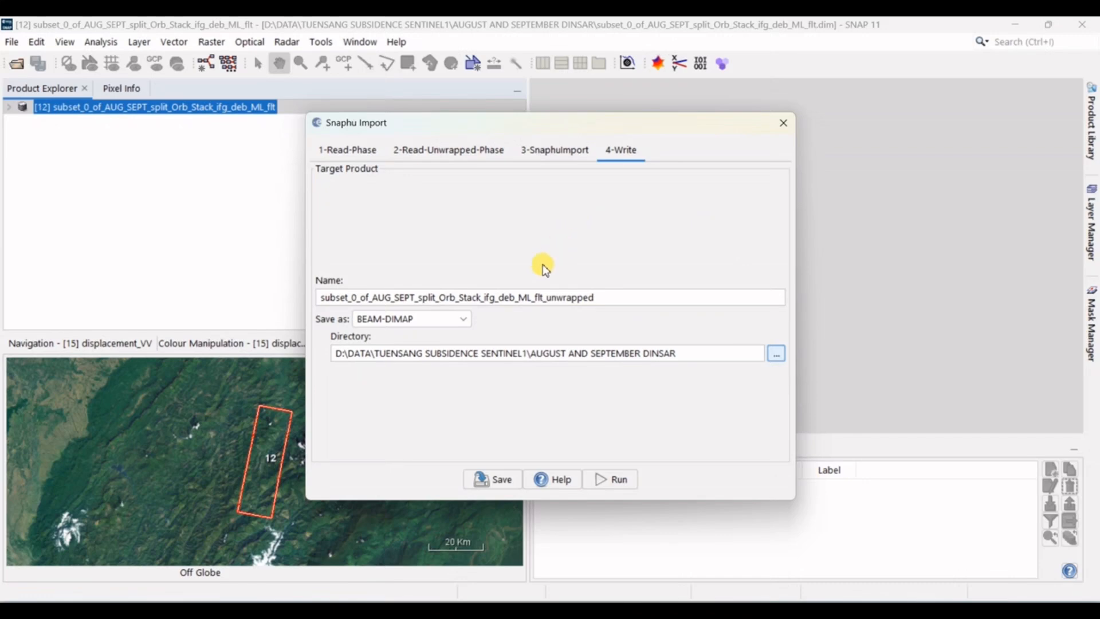
Step: Review the Snaphu import settings and exclude the wrapped interferogram from the target product
{"action": "left_click", "coordinate": [374, 152]}
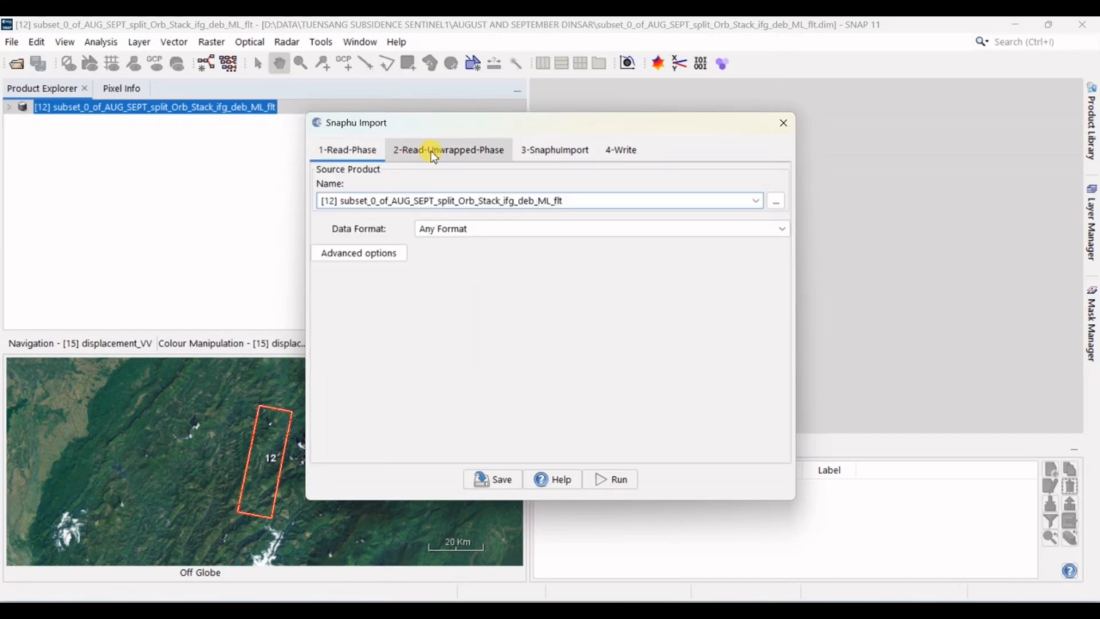
{"action": "left_click", "coordinate": [431, 150]}
{"action": "left_click", "coordinate": [556, 150]}
{"action": "left_click", "coordinate": [620, 150]}
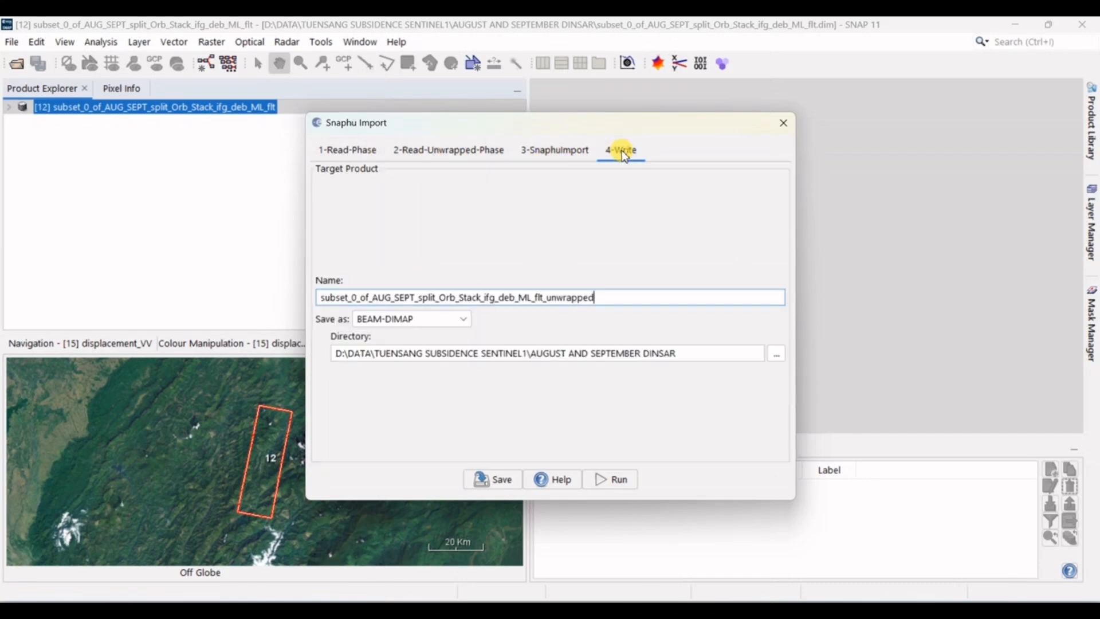
{"action": "left_click", "coordinate": [575, 150]}
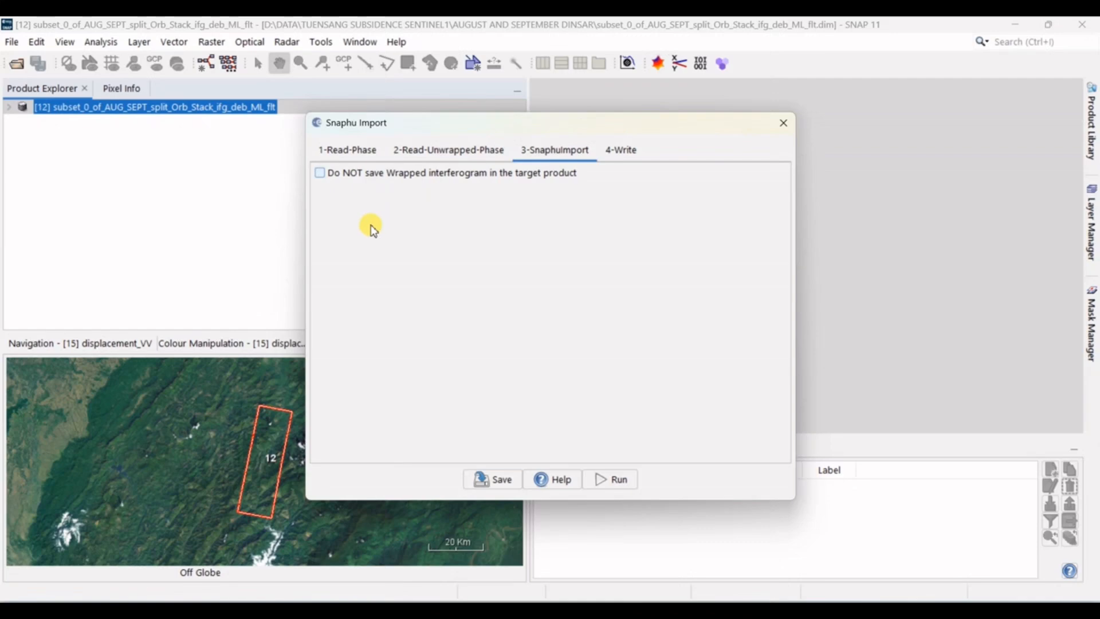
{"action": "left_click", "coordinate": [449, 174]}
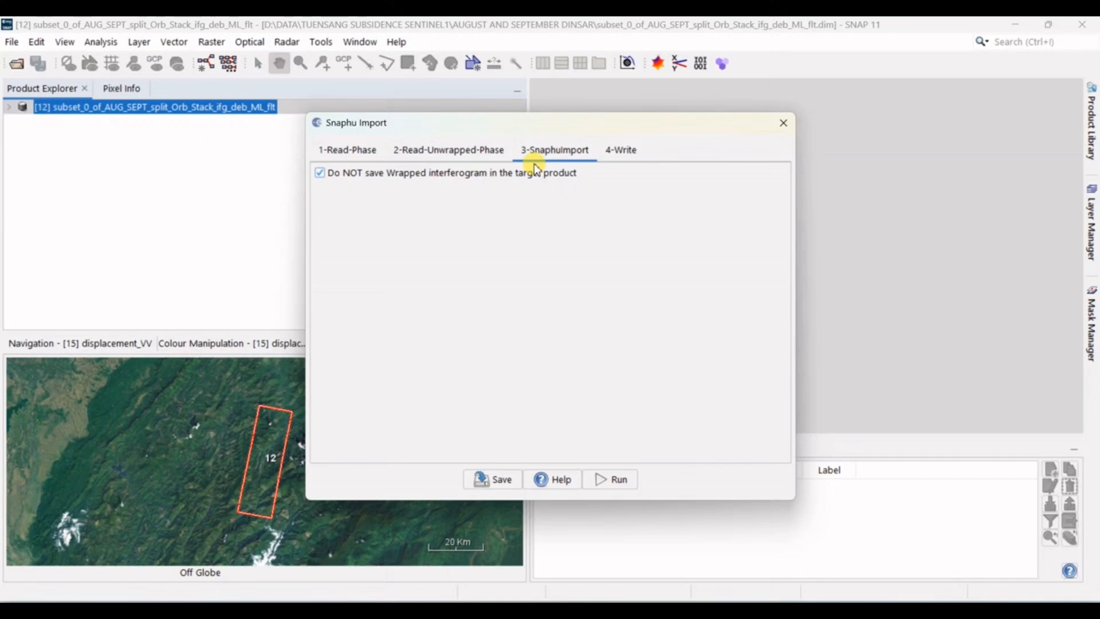
Step: Run the Snaphu import, close its dialog and select the resulting unwrapped product
{"action": "left_click", "coordinate": [625, 153]}
{"action": "left_click", "coordinate": [614, 481]}
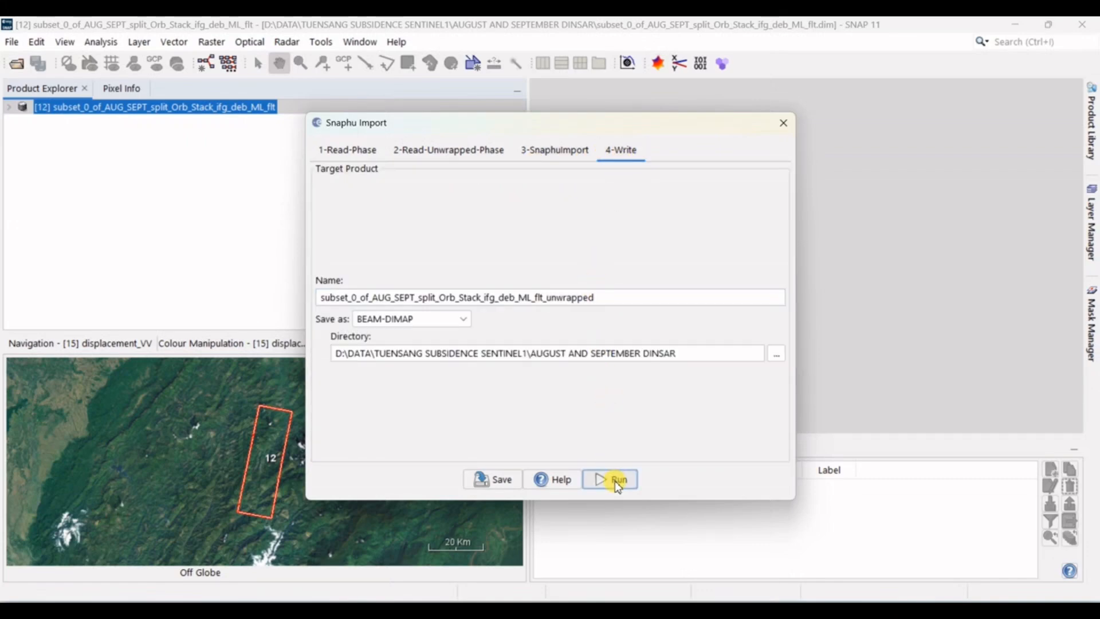
{"action": "left_click", "coordinate": [783, 123]}
{"action": "left_click", "coordinate": [295, 121]}
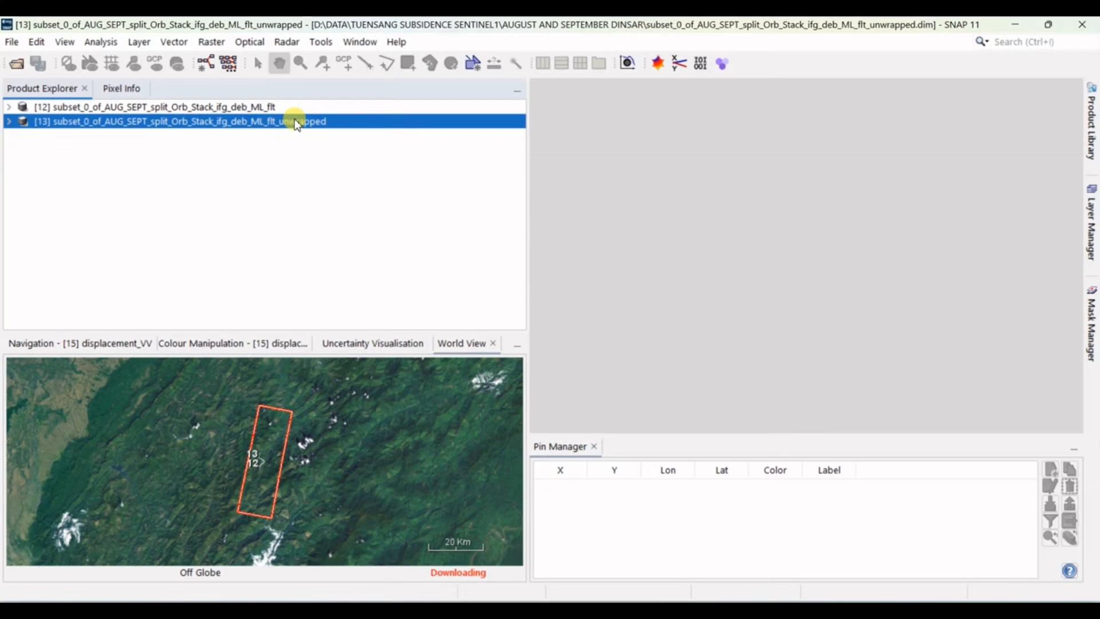
{"action": "left_click", "coordinate": [286, 42]}
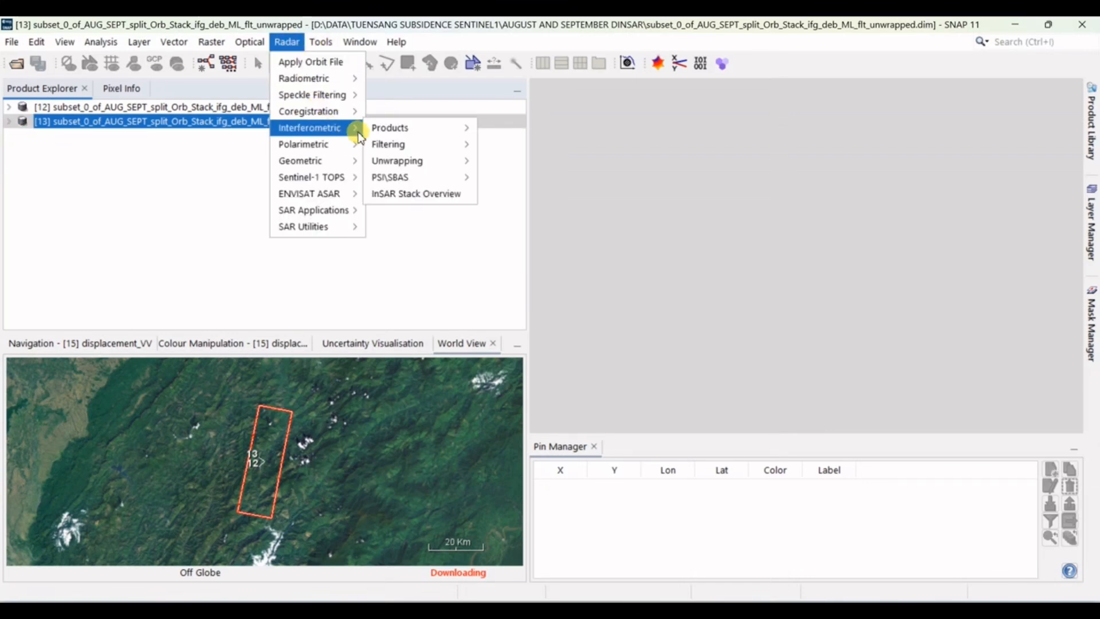
{"action": "mouse_move", "coordinate": [347, 150]}
{"action": "mouse_move", "coordinate": [351, 128]}
{"action": "mouse_move", "coordinate": [388, 145]}
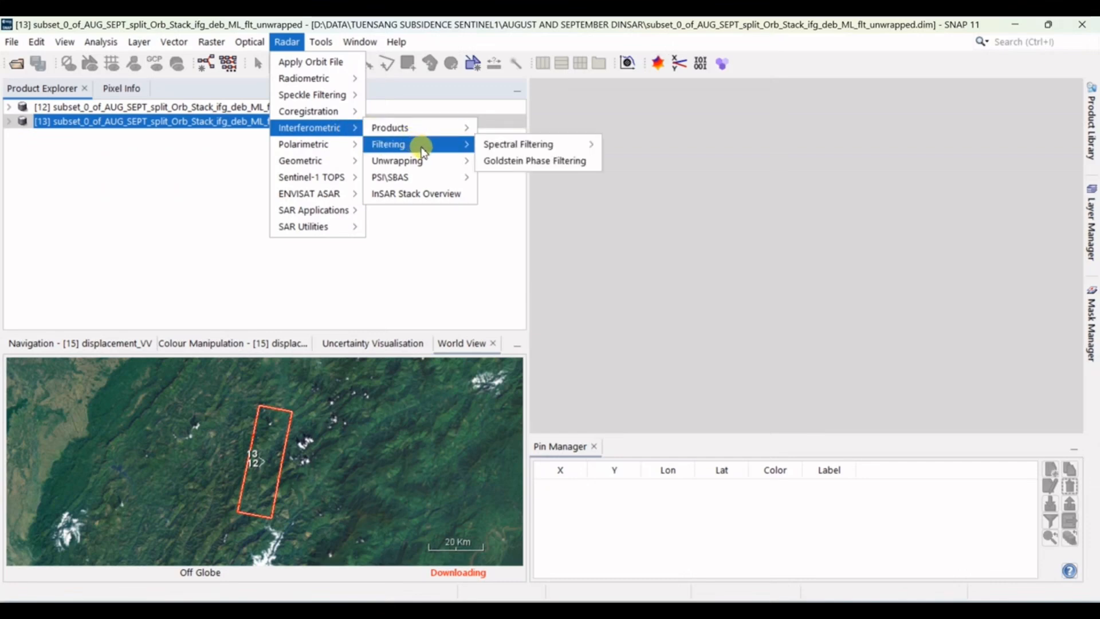
{"action": "mouse_move", "coordinate": [325, 177]}
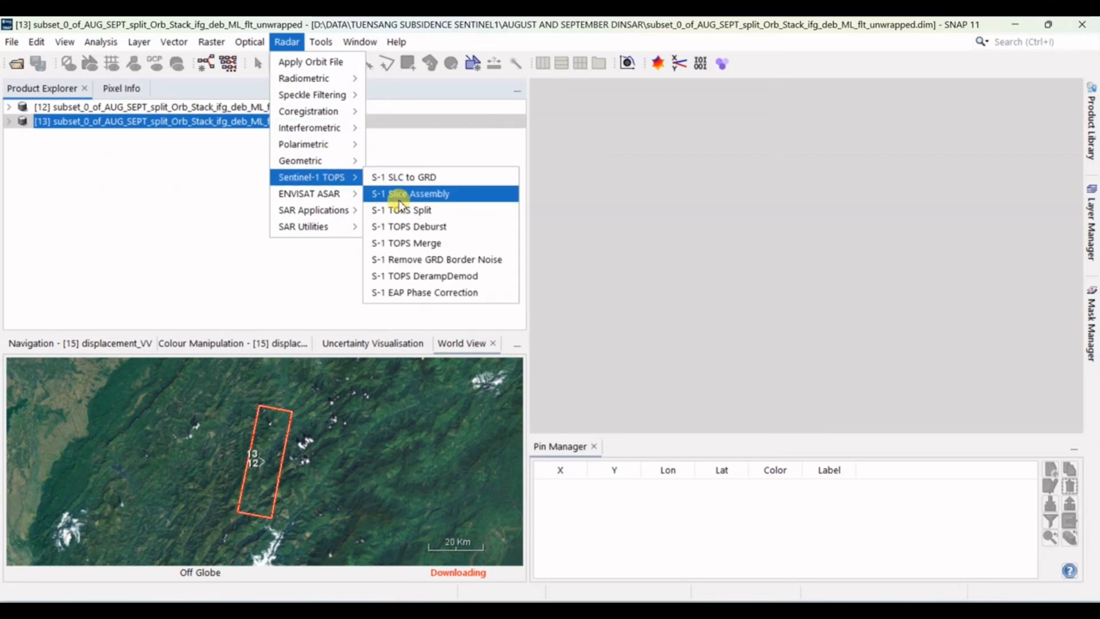
{"action": "left_click", "coordinate": [182, 257]}
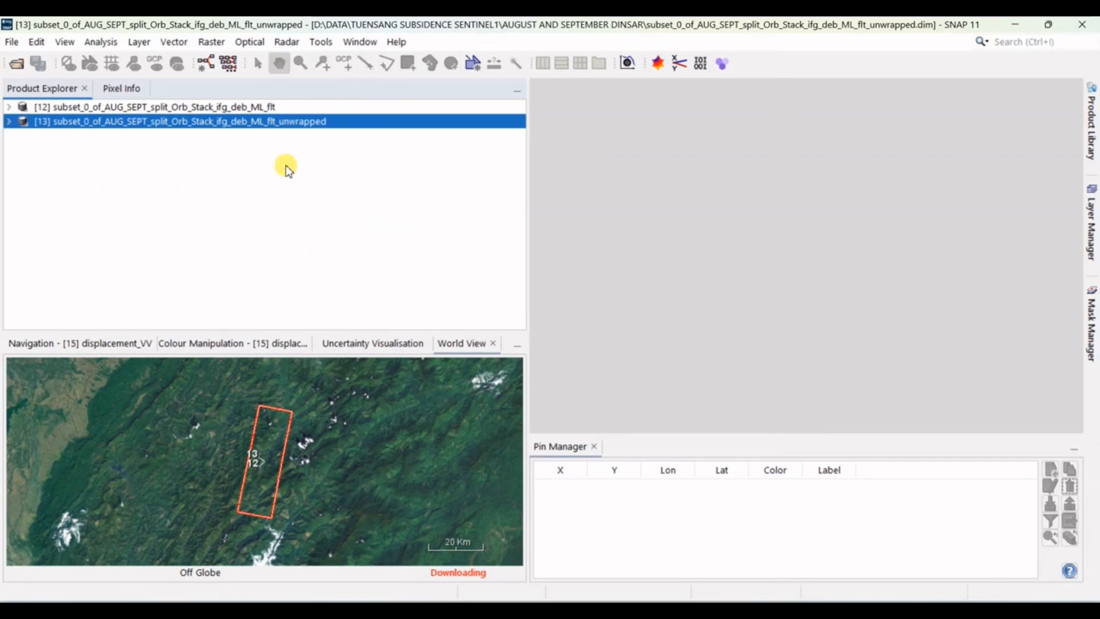
Step: Run Phase to Displacement on the unwrapped product with its default BEAM-DIMAP output and close the dialog
{"action": "left_click", "coordinate": [286, 42]}
{"action": "mouse_move", "coordinate": [347, 127]}
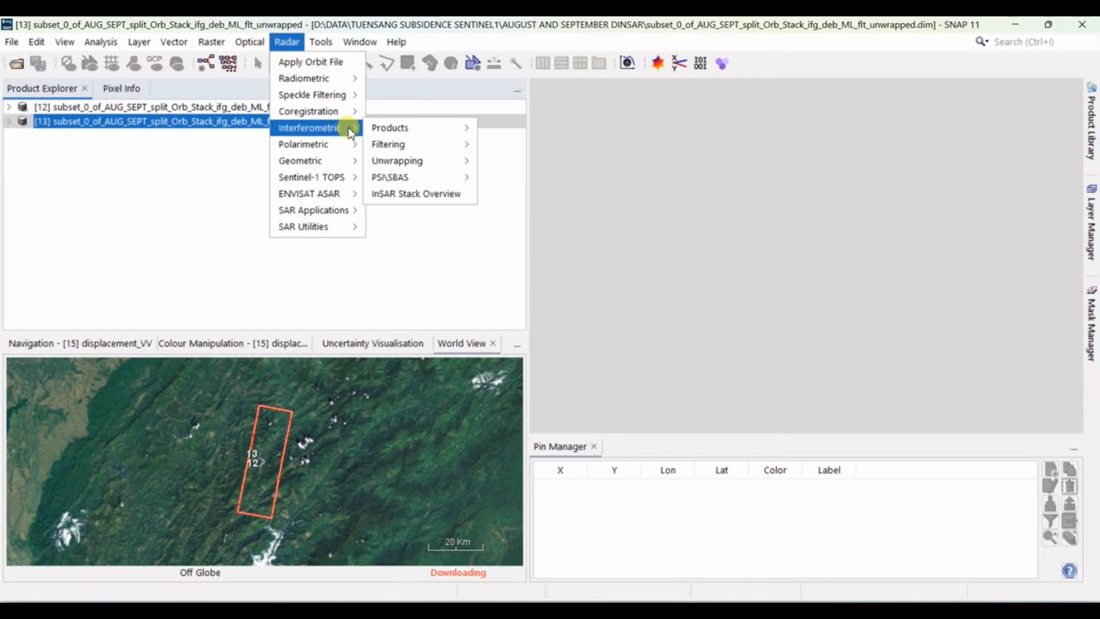
{"action": "mouse_move", "coordinate": [457, 127]}
{"action": "left_click", "coordinate": [551, 211]}
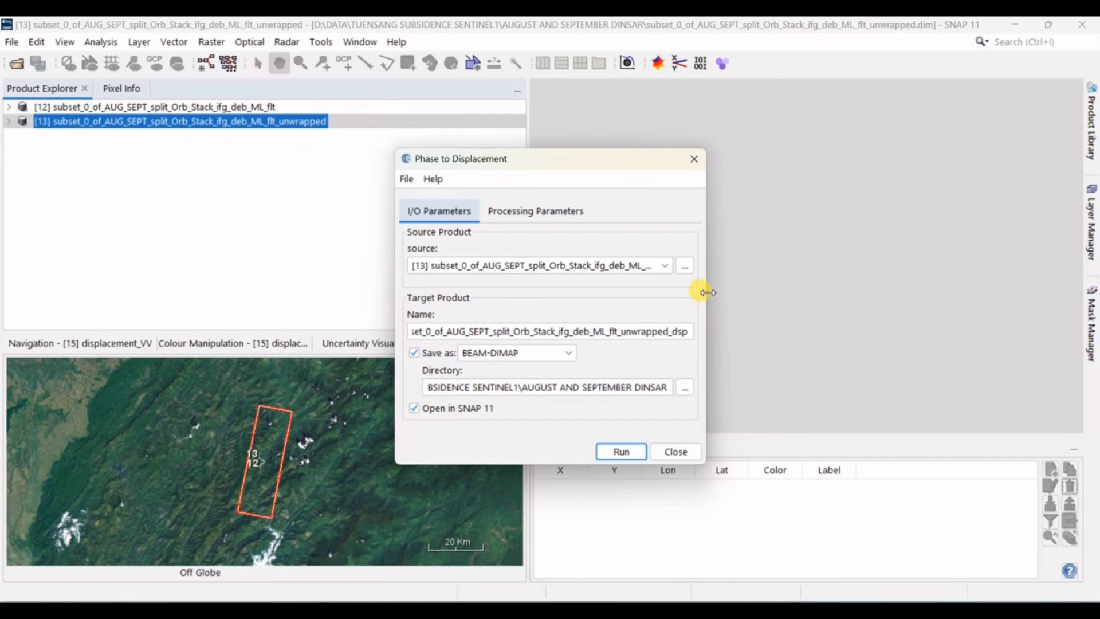
{"action": "left_click", "coordinate": [564, 213]}
{"action": "left_click", "coordinate": [449, 210]}
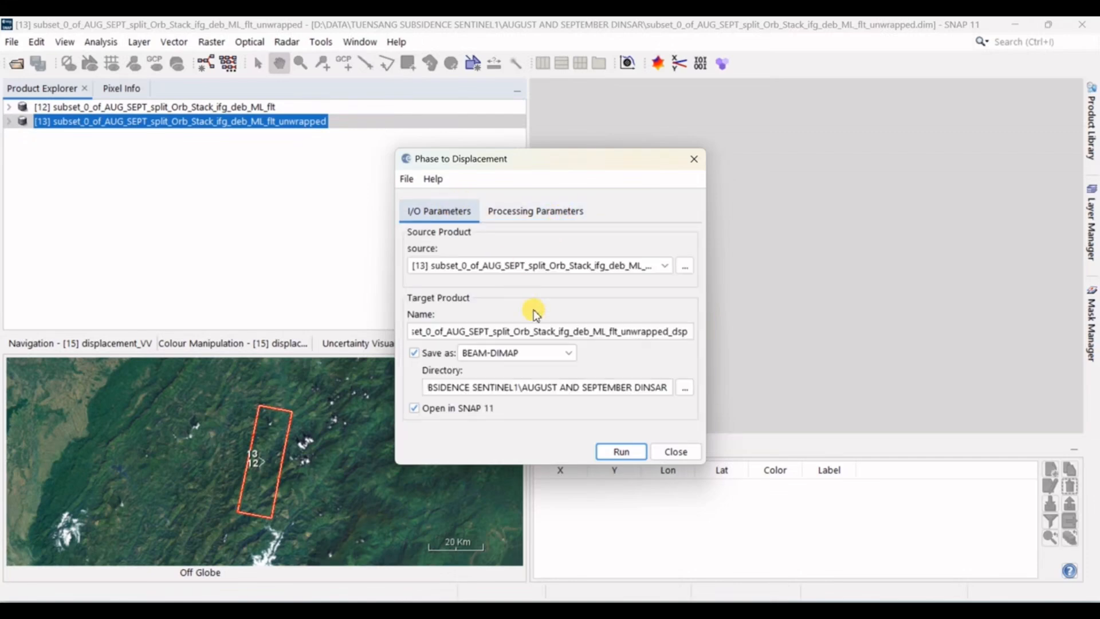
{"action": "left_click", "coordinate": [628, 446]}
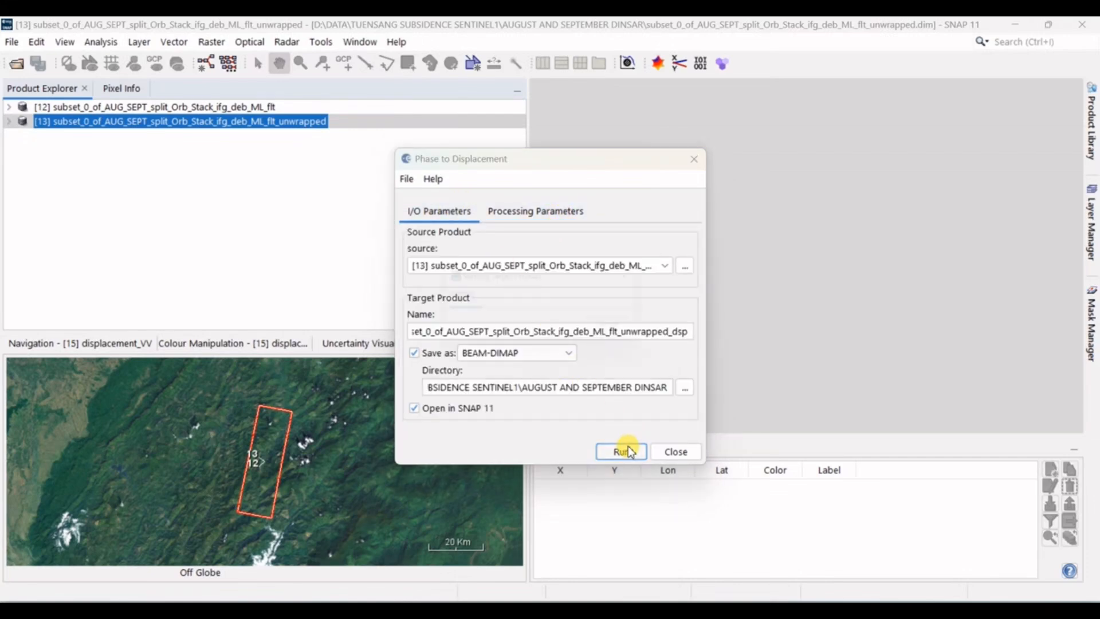
{"action": "left_click", "coordinate": [671, 451]}
Step: Start Range-Doppler Terrain Correction on the unwrapped_dsp product and select displacement as the source band
{"action": "left_click", "coordinate": [331, 137]}
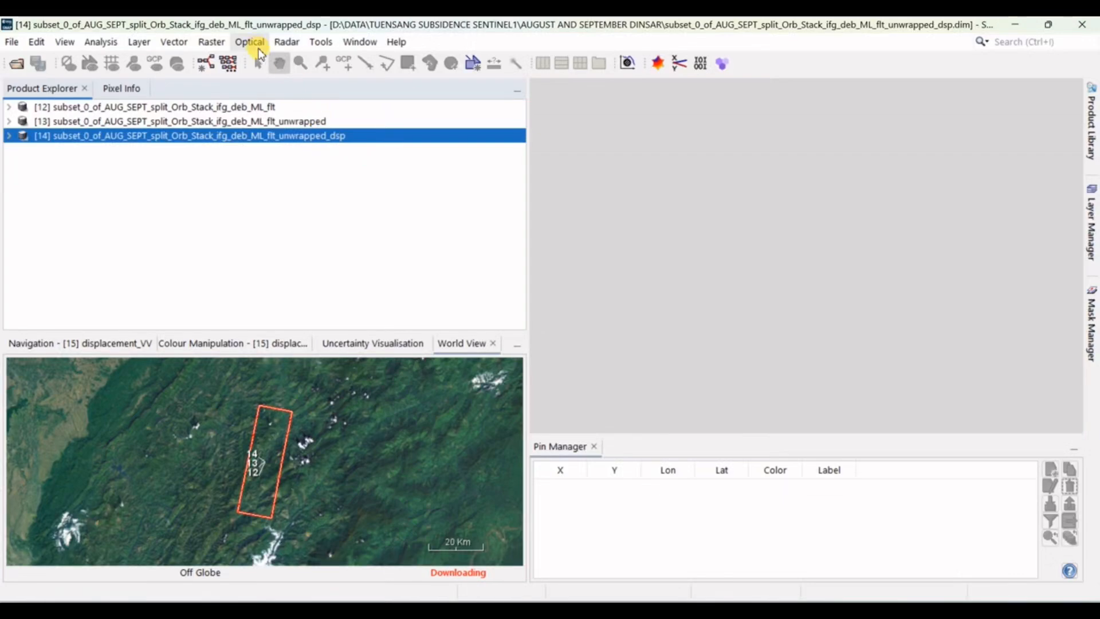
{"action": "left_click", "coordinate": [287, 41]}
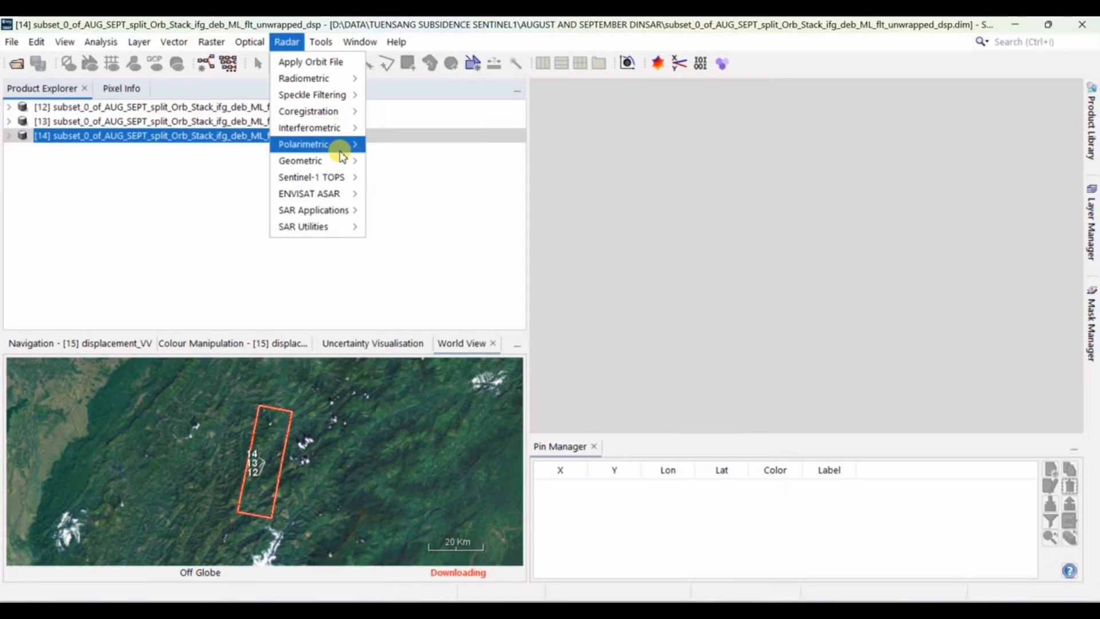
{"action": "mouse_move", "coordinate": [351, 161]}
{"action": "mouse_move", "coordinate": [436, 161]}
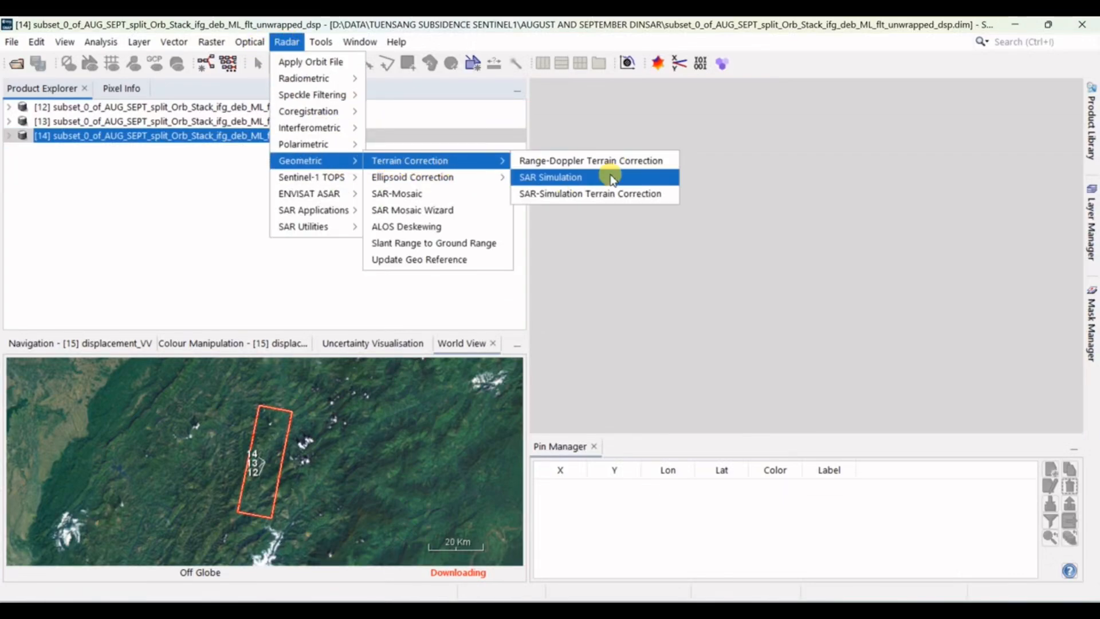
{"action": "left_click", "coordinate": [622, 160]}
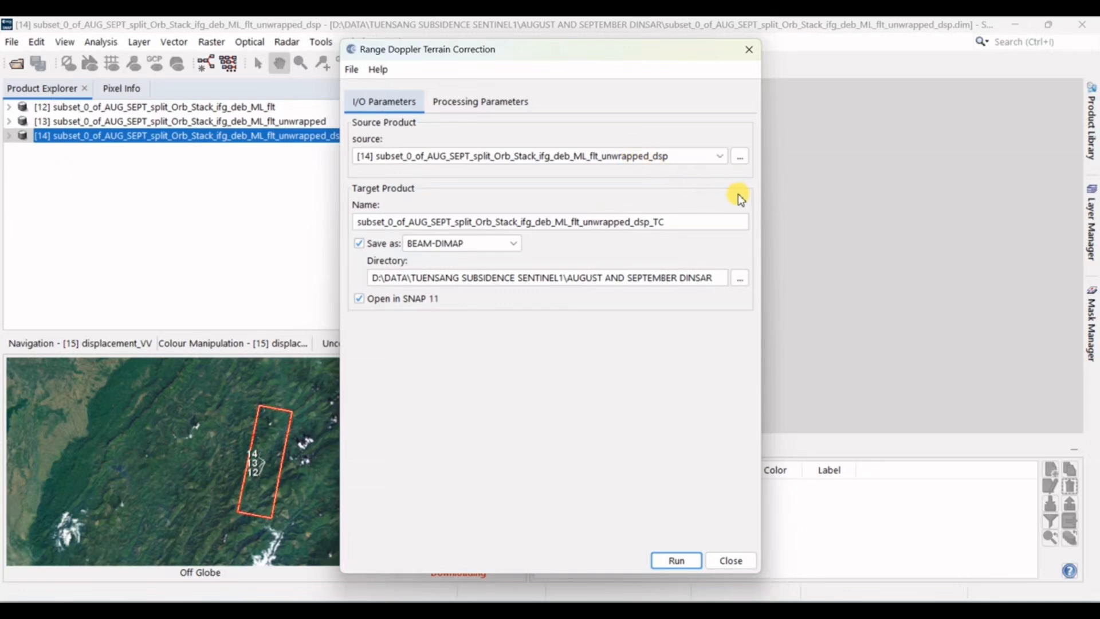
{"action": "left_click", "coordinate": [466, 95]}
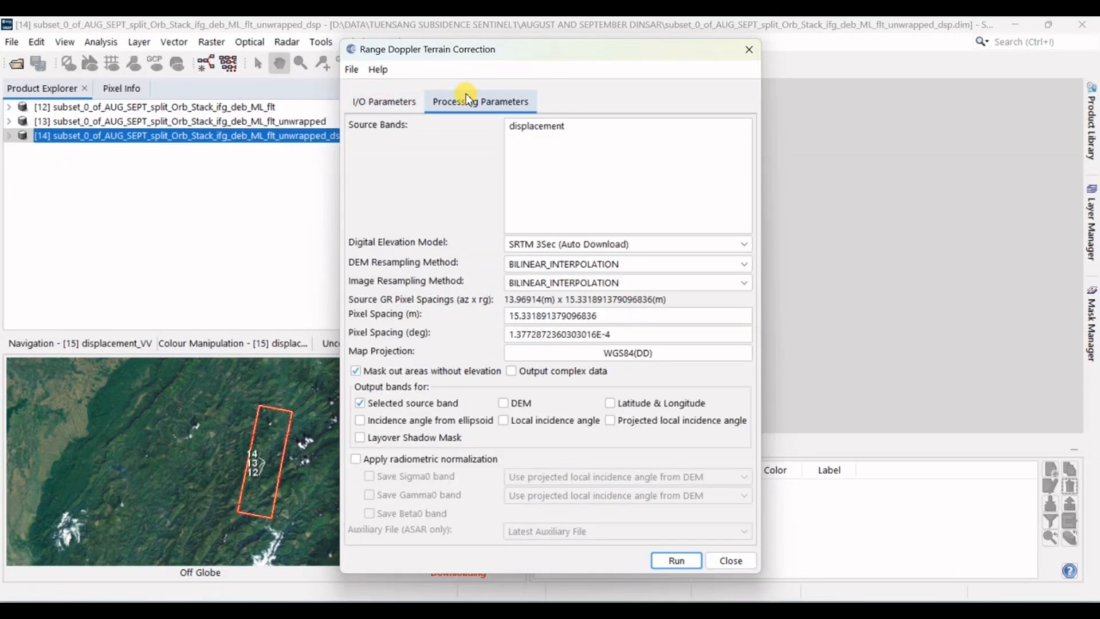
{"action": "left_click", "coordinate": [554, 125]}
Step: Set both the DEM and image resampling methods of the terrain correction to NEAREST_NEIGHBOUR
{"action": "left_click", "coordinate": [603, 265]}
{"action": "left_click", "coordinate": [596, 280]}
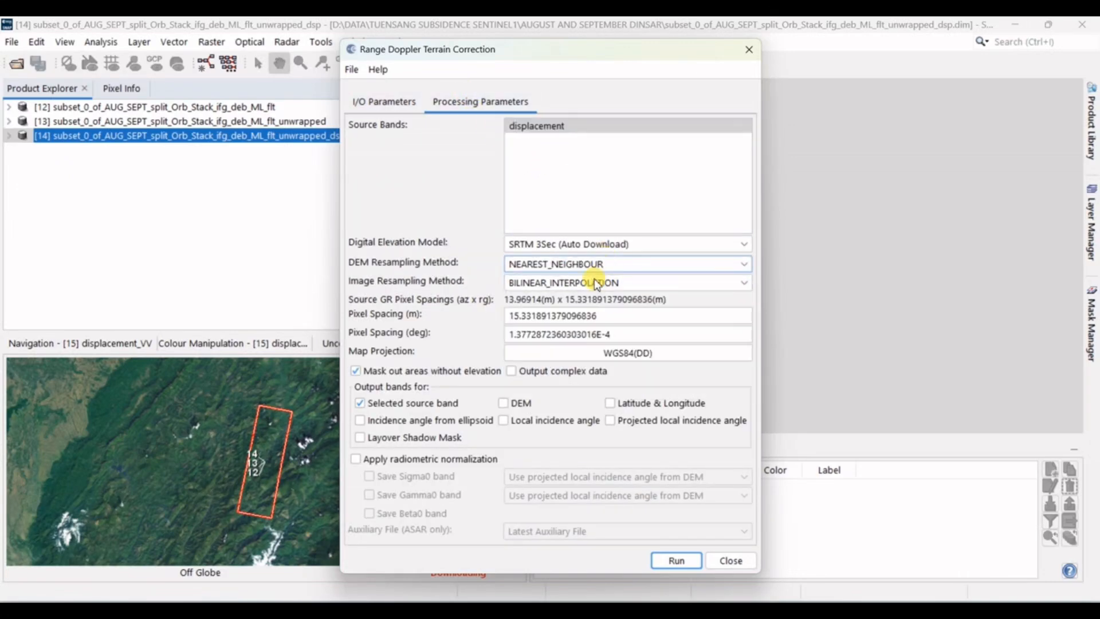
{"action": "left_click", "coordinate": [594, 281]}
{"action": "left_click", "coordinate": [583, 296]}
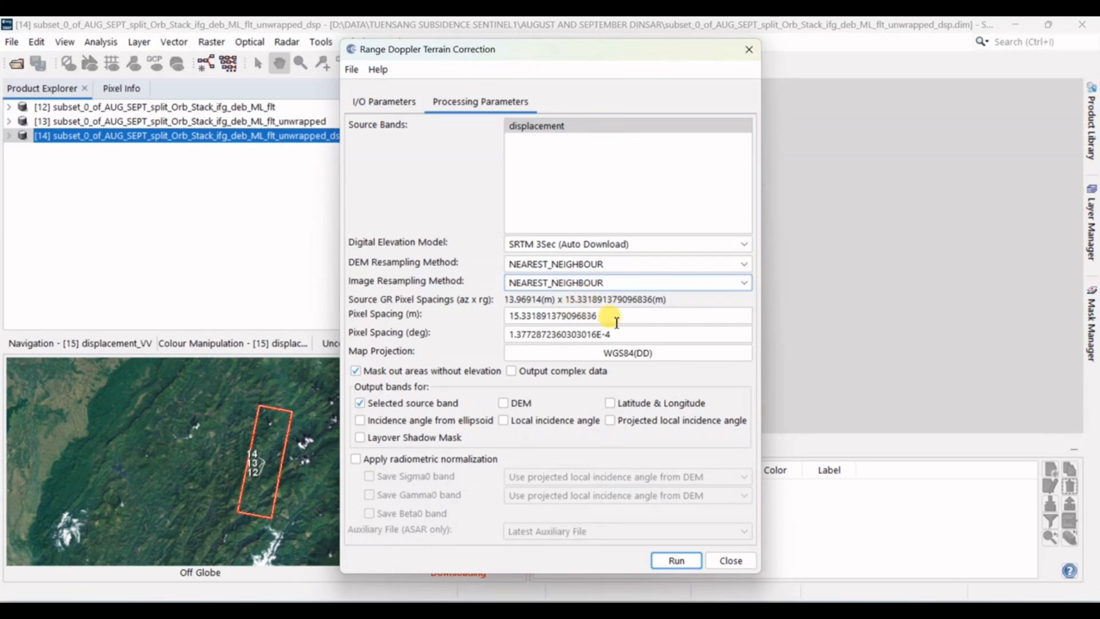
Step: Set the pixel spacing to 15 m, run the terrain correction on the displacement band and close its dialog
{"action": "double_click", "coordinate": [602, 315]}
{"action": "type", "text": "15"}
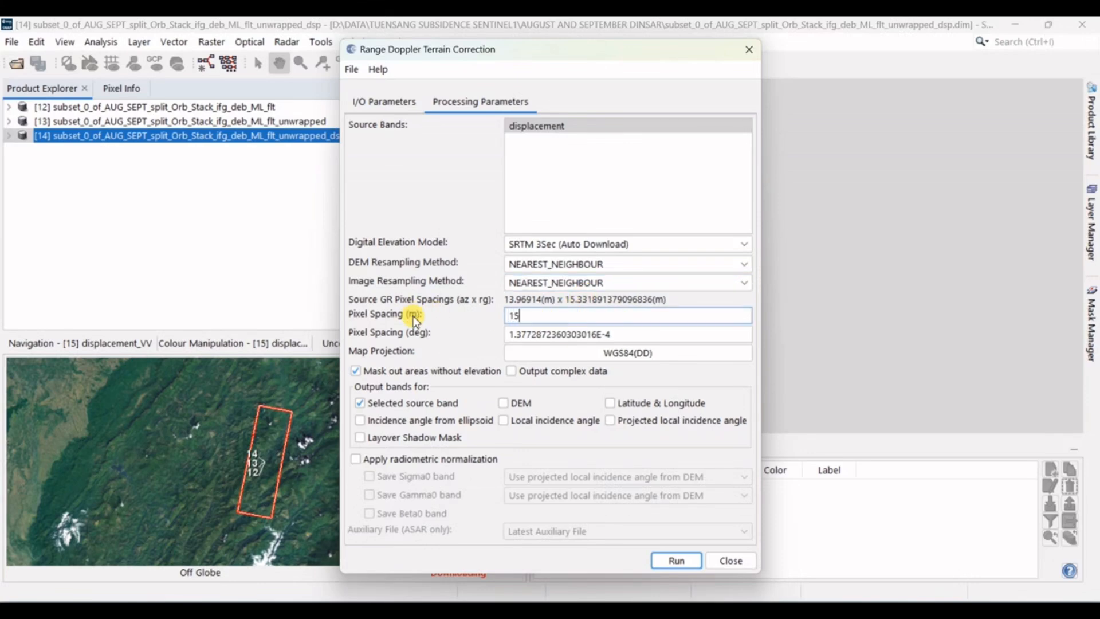
{"action": "left_click", "coordinate": [702, 336]}
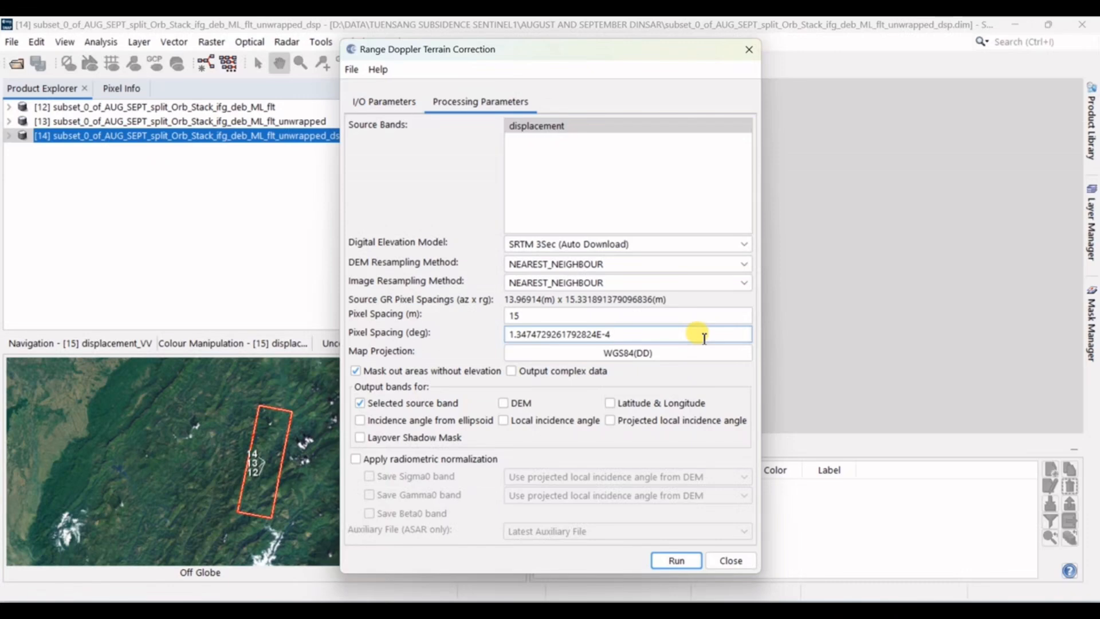
{"action": "left_click", "coordinate": [676, 560]}
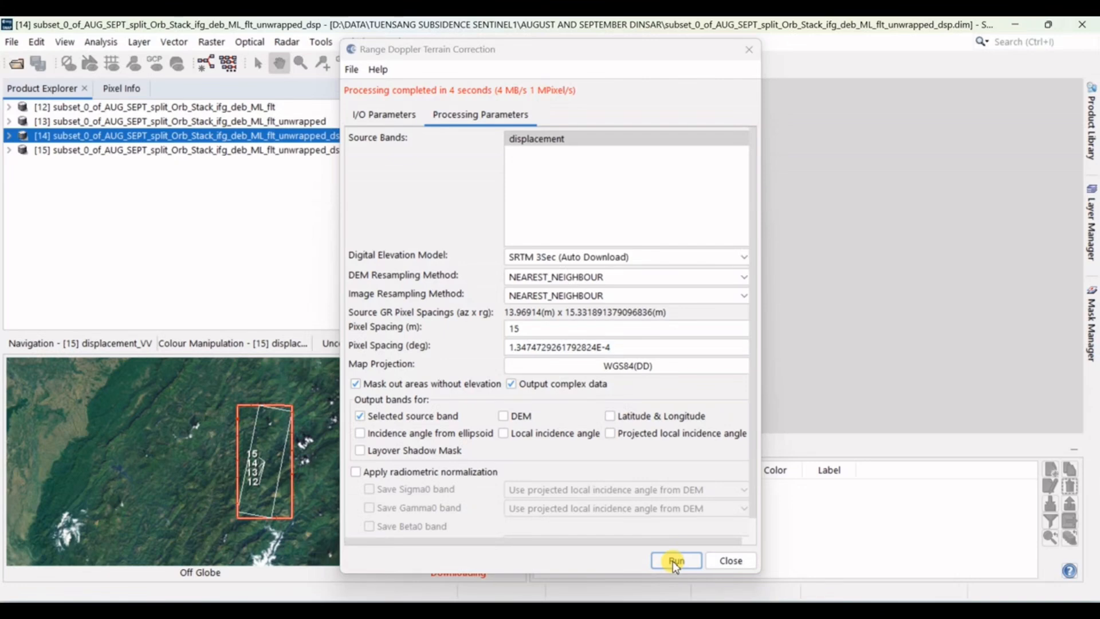
{"action": "left_click", "coordinate": [732, 561]}
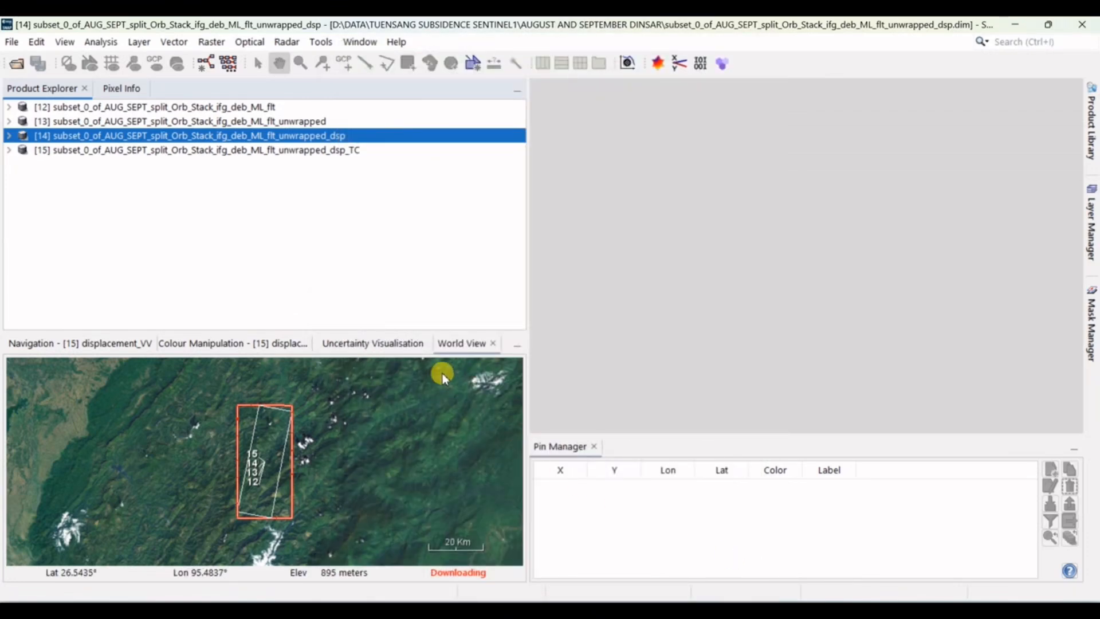
Step: Open the displacement_VV band of the terrain-corrected unwrapped_dsp_TC product as an image view
{"action": "left_click", "coordinate": [321, 150]}
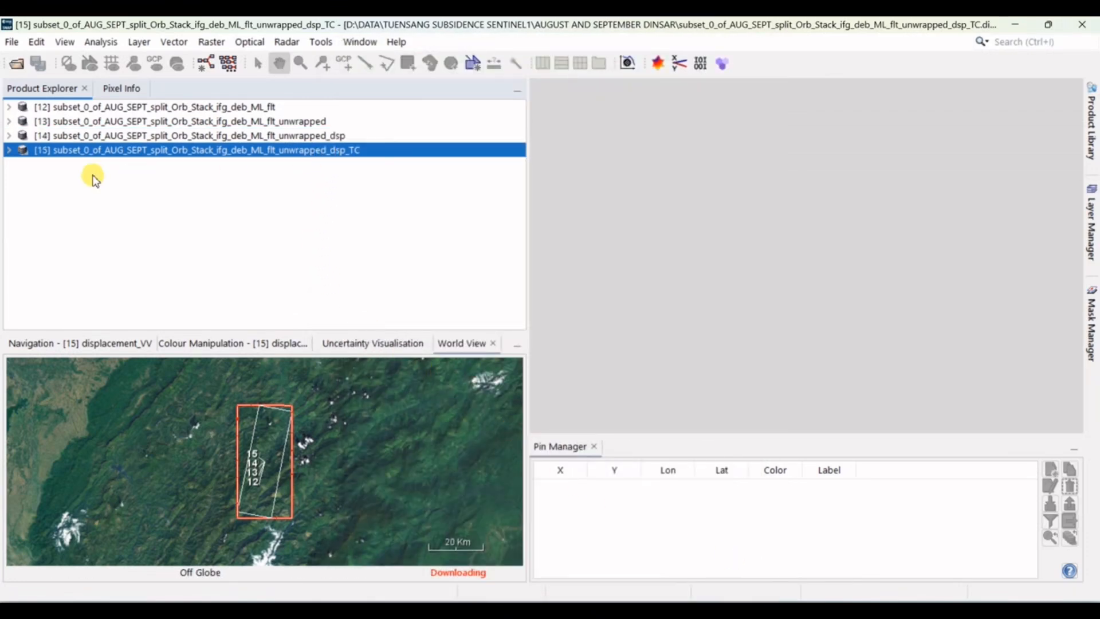
{"action": "left_click", "coordinate": [9, 150]}
{"action": "left_click", "coordinate": [22, 192]}
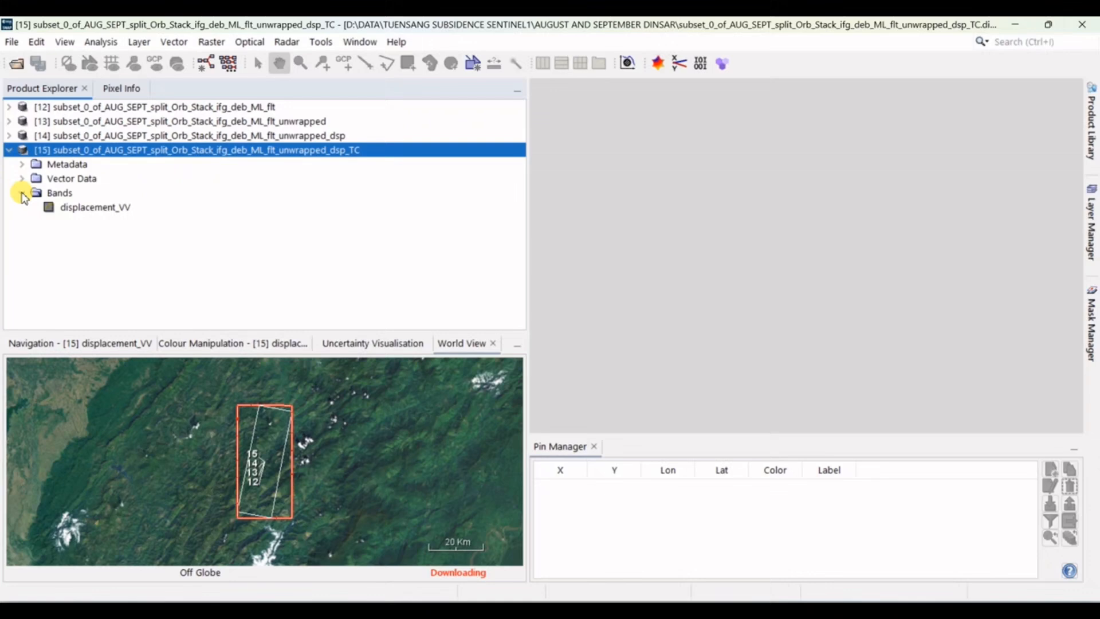
{"action": "double_click", "coordinate": [80, 207]}
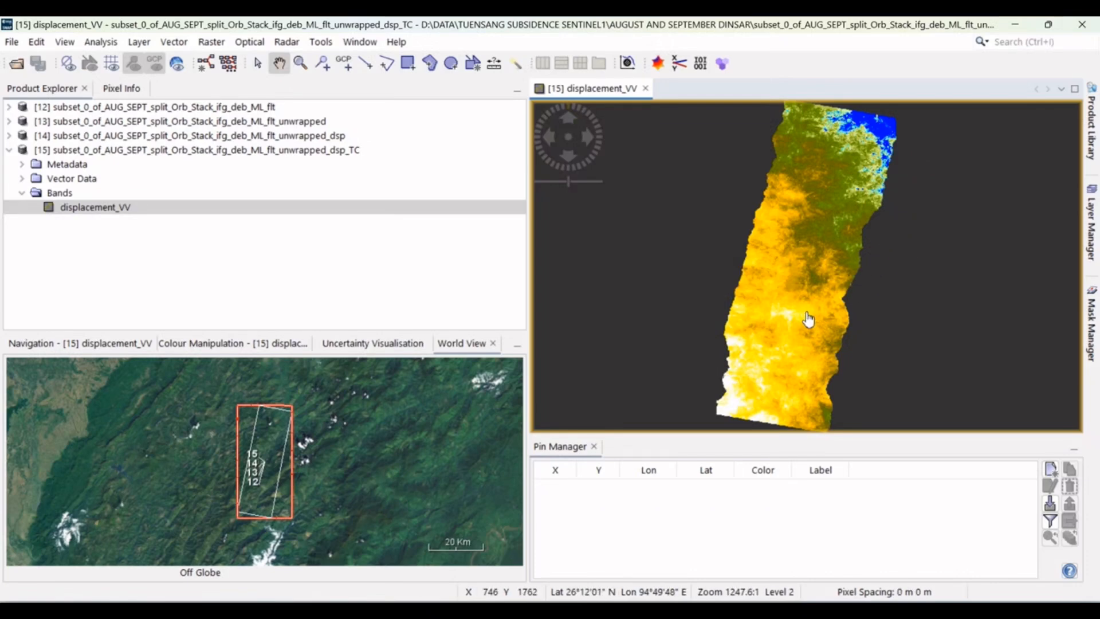
Step: Import the pins from TUENSANG PINS.placemark onto the displacement_VV image and select the MAJOR LANDSLIDE pin
{"action": "left_click", "coordinate": [1050, 505]}
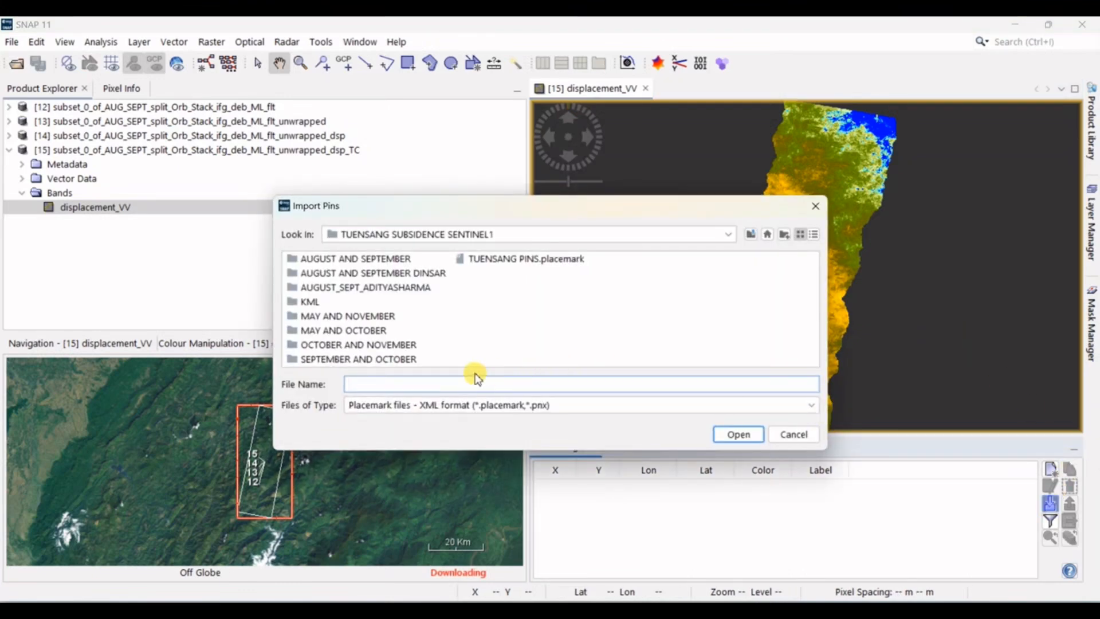
{"action": "double_click", "coordinate": [525, 259]}
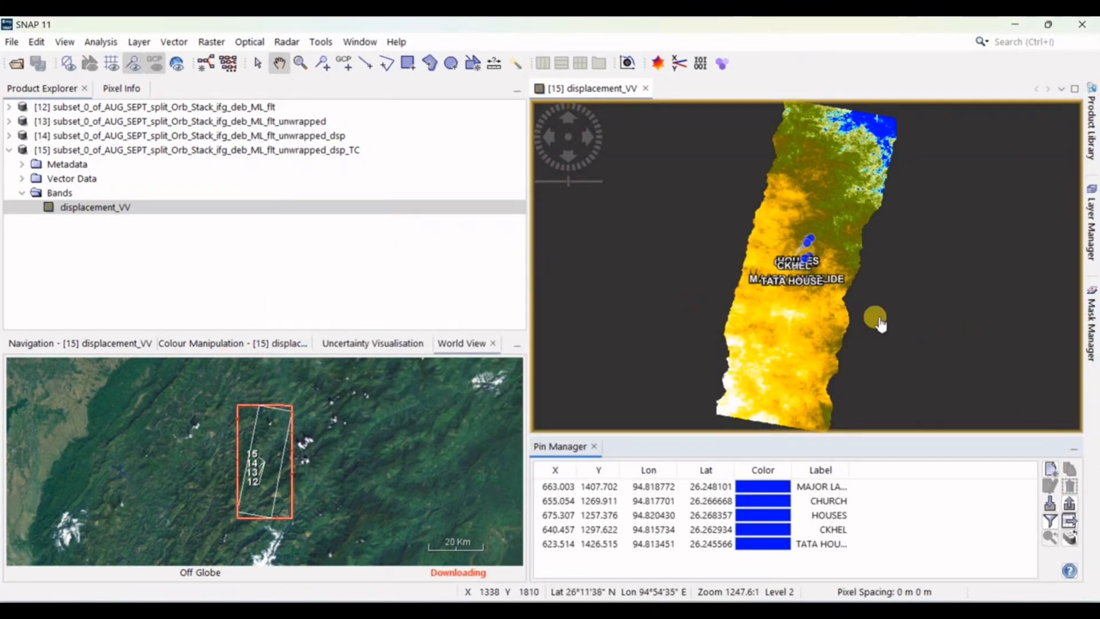
{"action": "scroll", "coordinate": [823, 252], "scroll_direction": "up", "scroll_amount": 10}
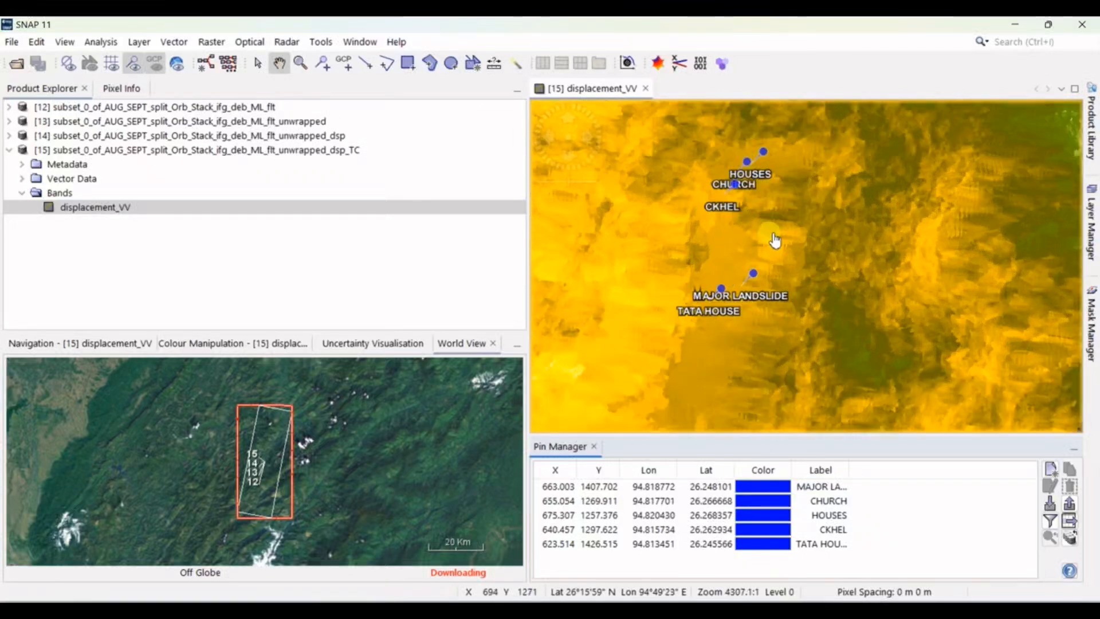
{"action": "scroll", "coordinate": [732, 295], "scroll_direction": "up", "scroll_amount": 2}
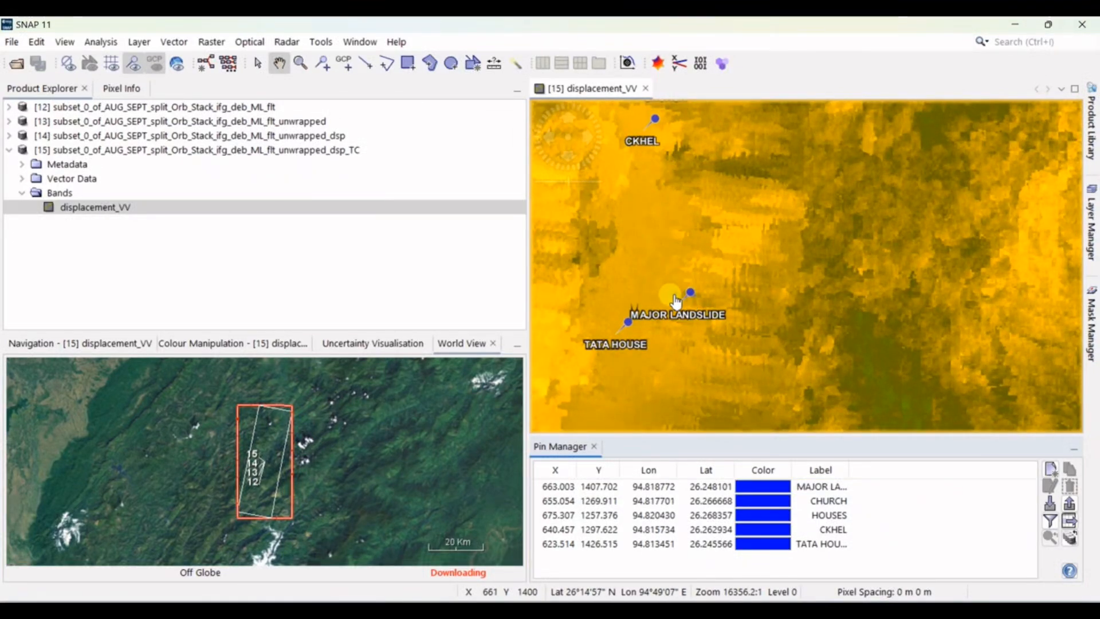
{"action": "scroll", "coordinate": [685, 304], "scroll_direction": "up", "scroll_amount": 2}
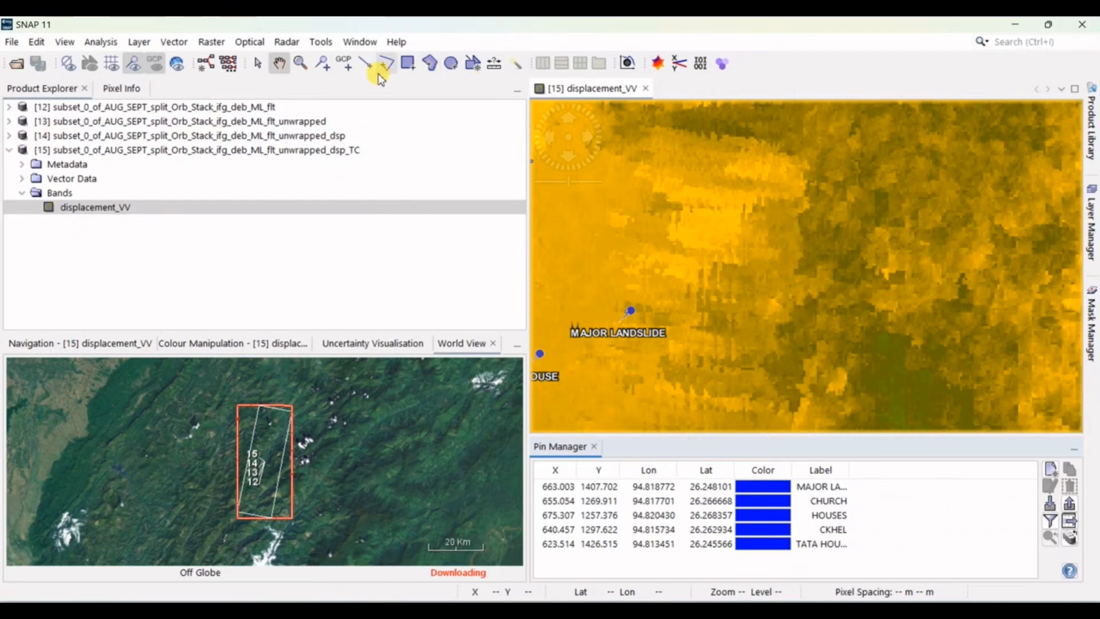
{"action": "left_click", "coordinate": [258, 63]}
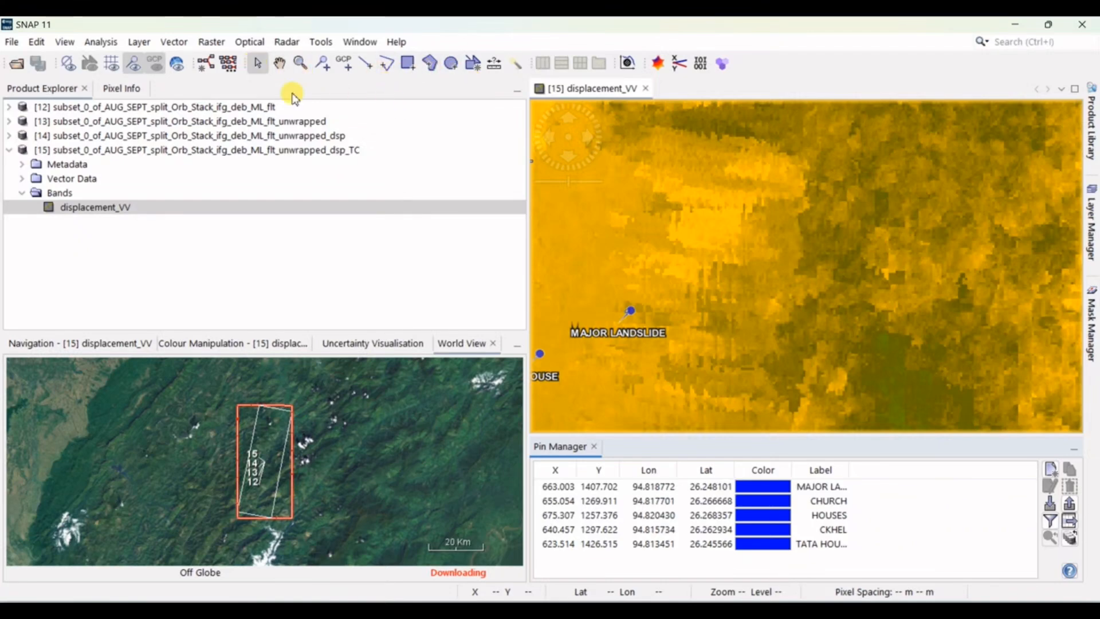
{"action": "left_click", "coordinate": [631, 310]}
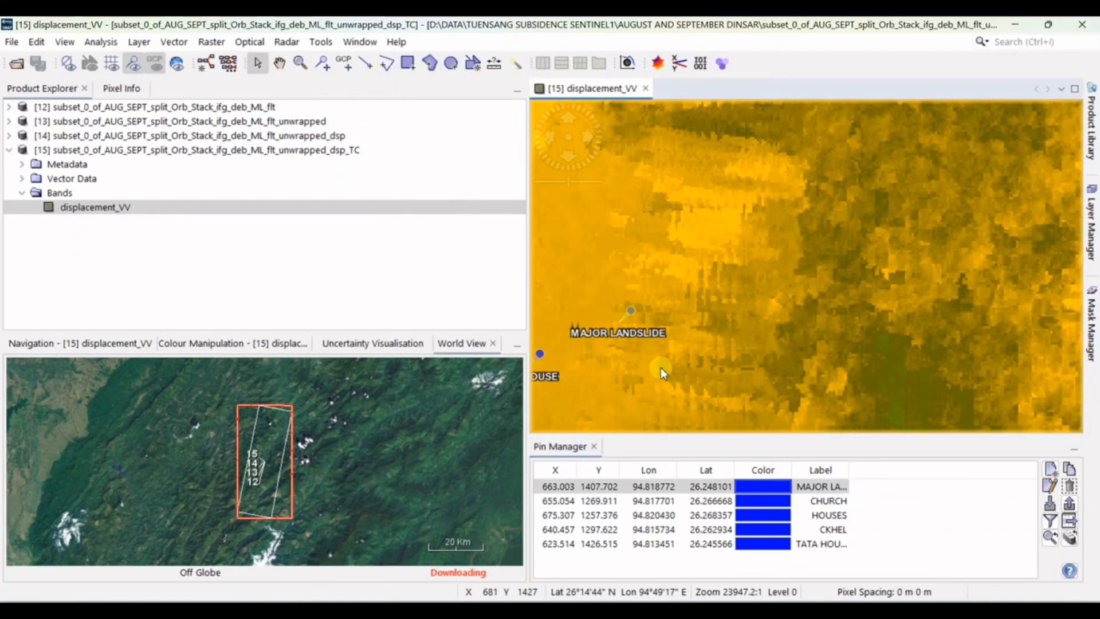
{"action": "left_click", "coordinate": [131, 207]}
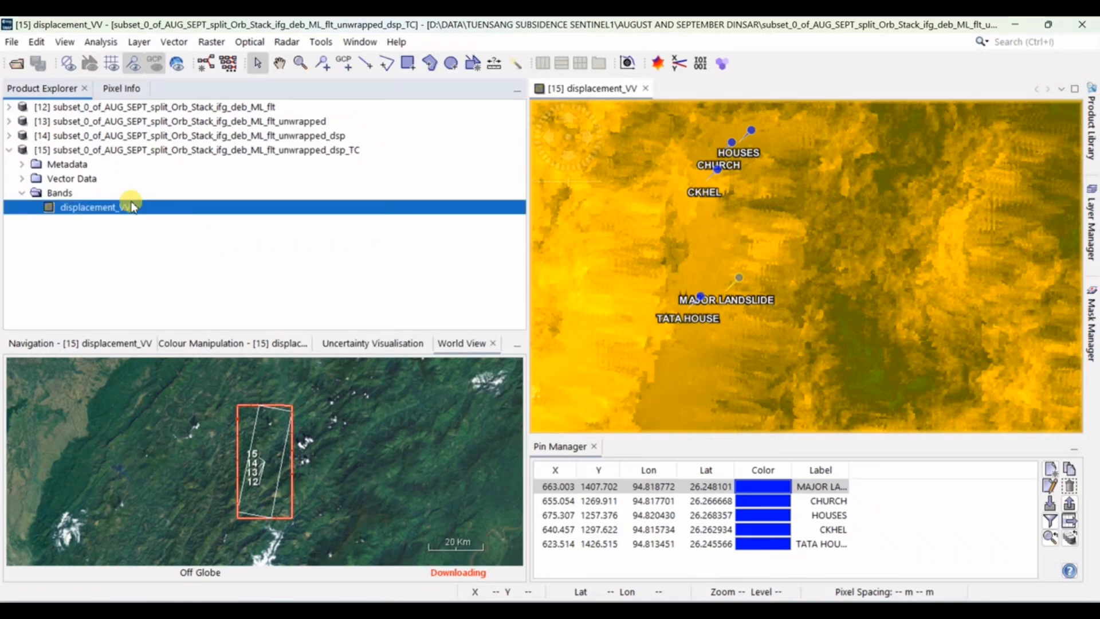
{"action": "left_click", "coordinate": [11, 42]}
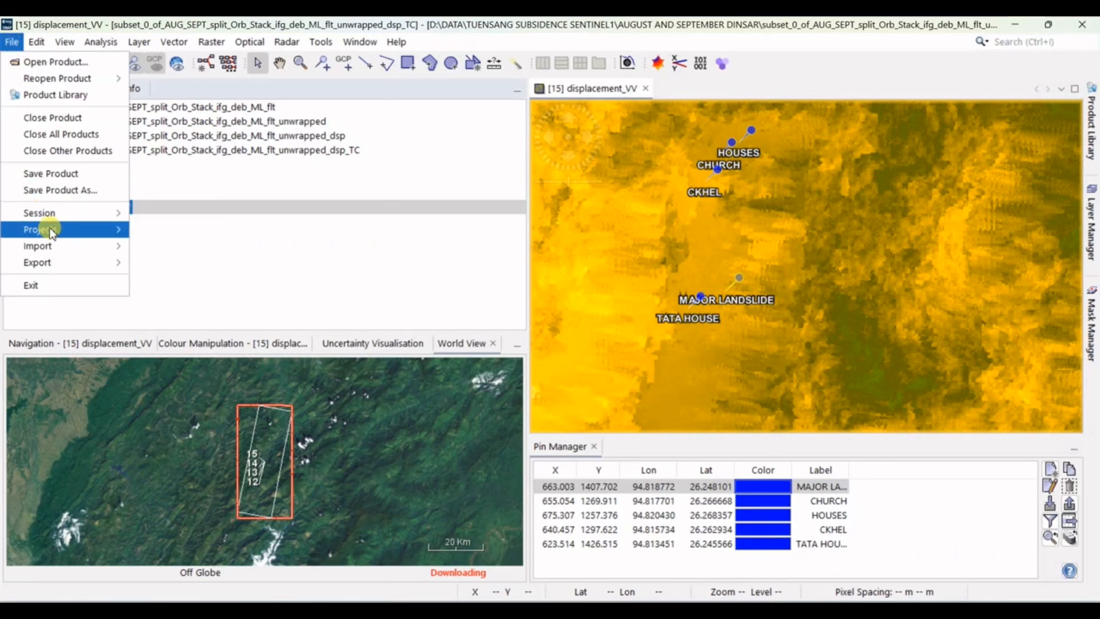
{"action": "mouse_move", "coordinate": [63, 263]}
{"action": "mouse_move", "coordinate": [217, 263]}
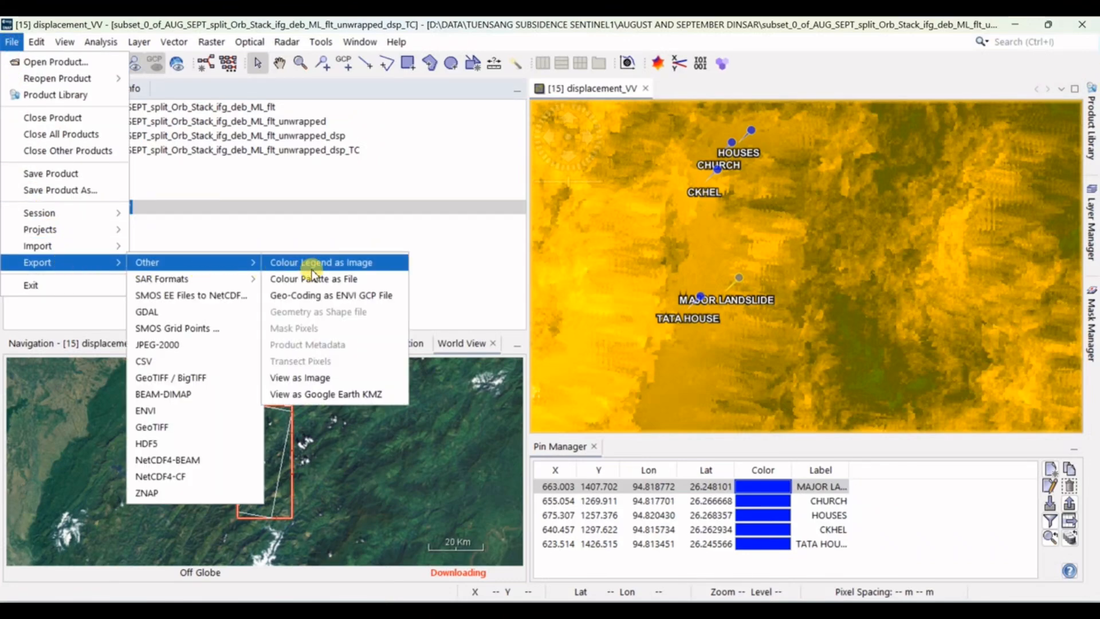
{"action": "left_click", "coordinate": [342, 395]}
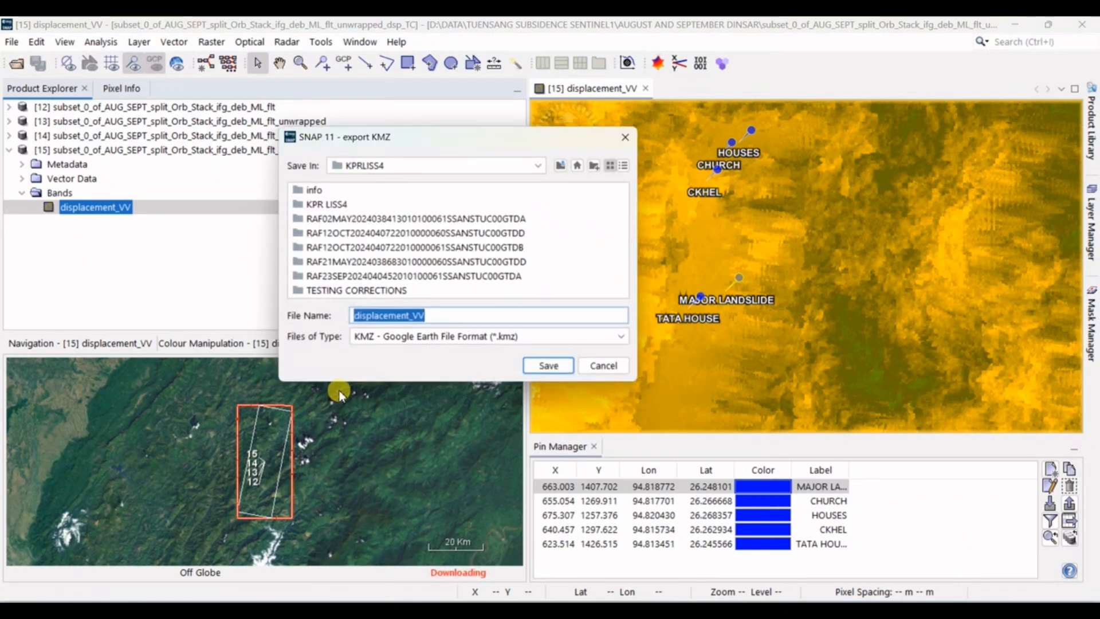
{"action": "left_click", "coordinate": [594, 369]}
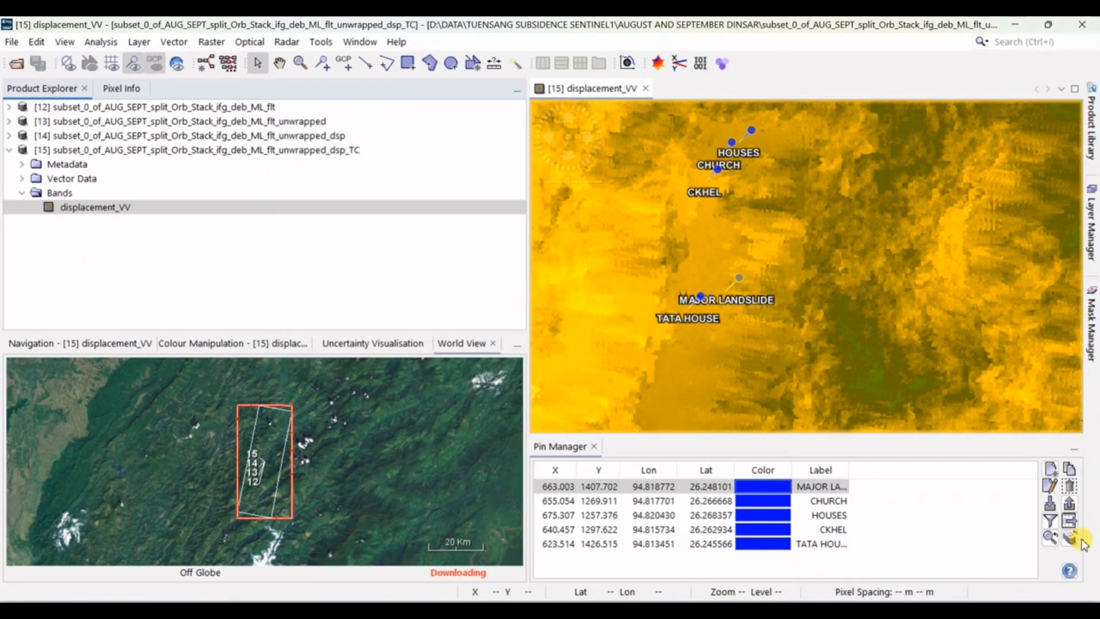
Step: Select all imported pins of the displacement_VV image and delete them
{"action": "left_click", "coordinate": [984, 515]}
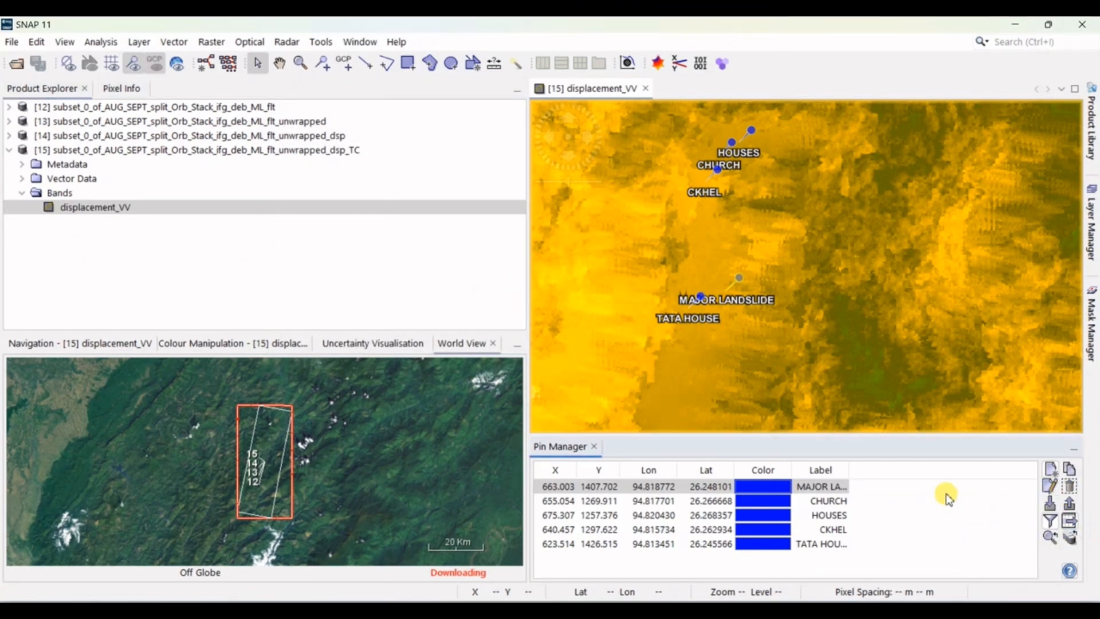
{"action": "key", "text": "ctrl+a"}
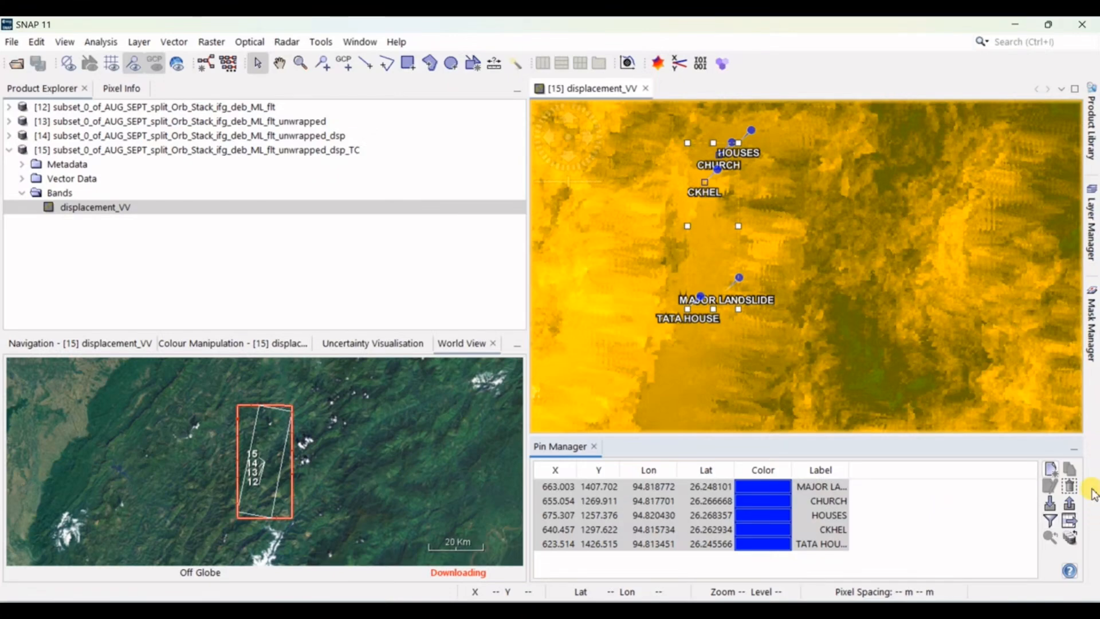
{"action": "left_click", "coordinate": [1066, 489]}
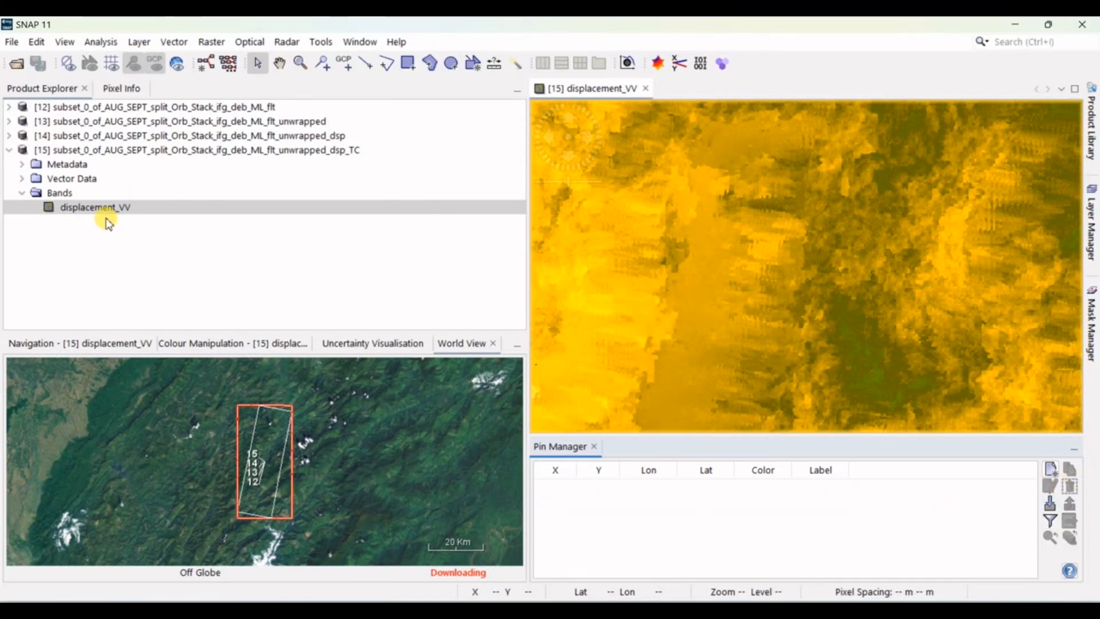
Step: Export the displacement_VV view as a Google Earth KMZ named displacement_VV into D:\DATA\TUENSANG SUBSIDENCE SENTINEL1\AUGUST AND SEPTEMBER DINSAR
{"action": "left_click", "coordinate": [101, 209]}
{"action": "left_click", "coordinate": [11, 41]}
{"action": "mouse_move", "coordinate": [79, 262]}
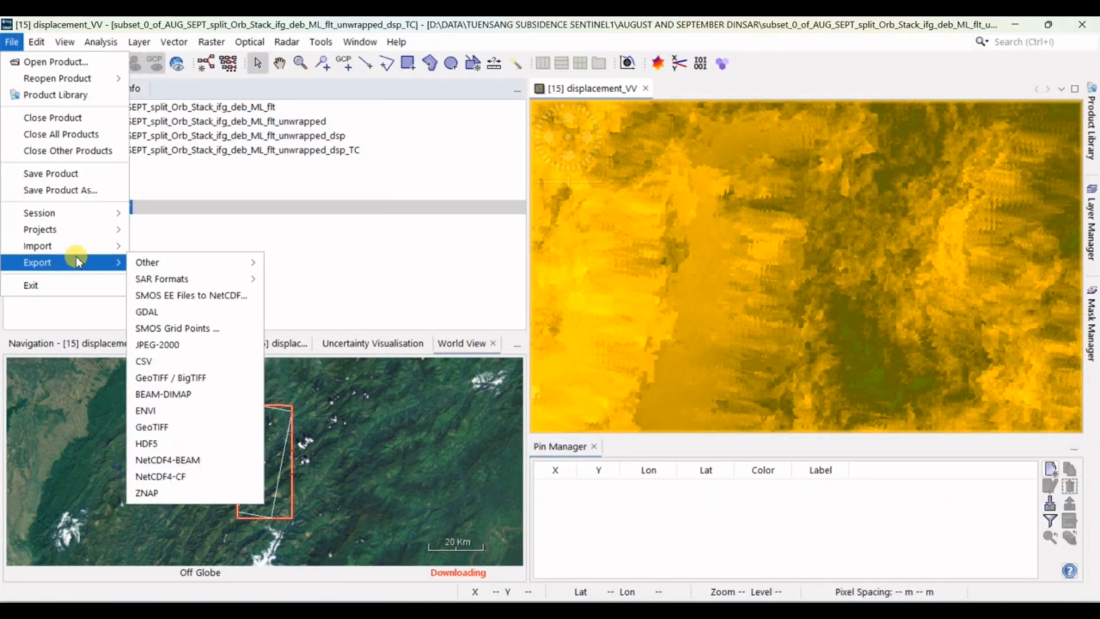
{"action": "mouse_move", "coordinate": [192, 262]}
{"action": "left_click", "coordinate": [334, 394]}
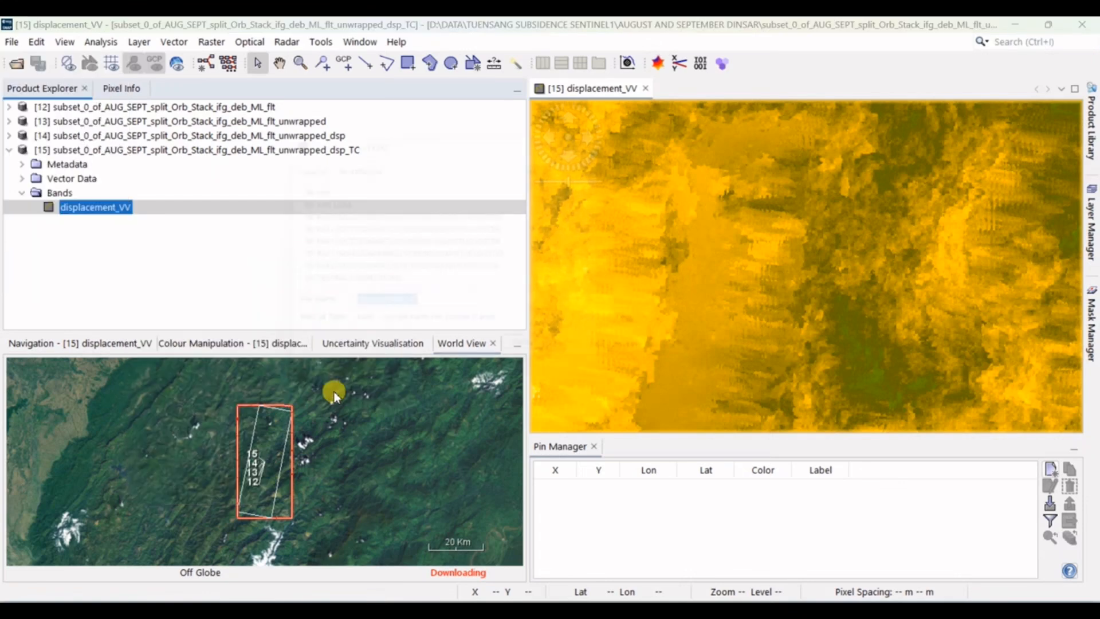
{"action": "left_click", "coordinate": [560, 166]}
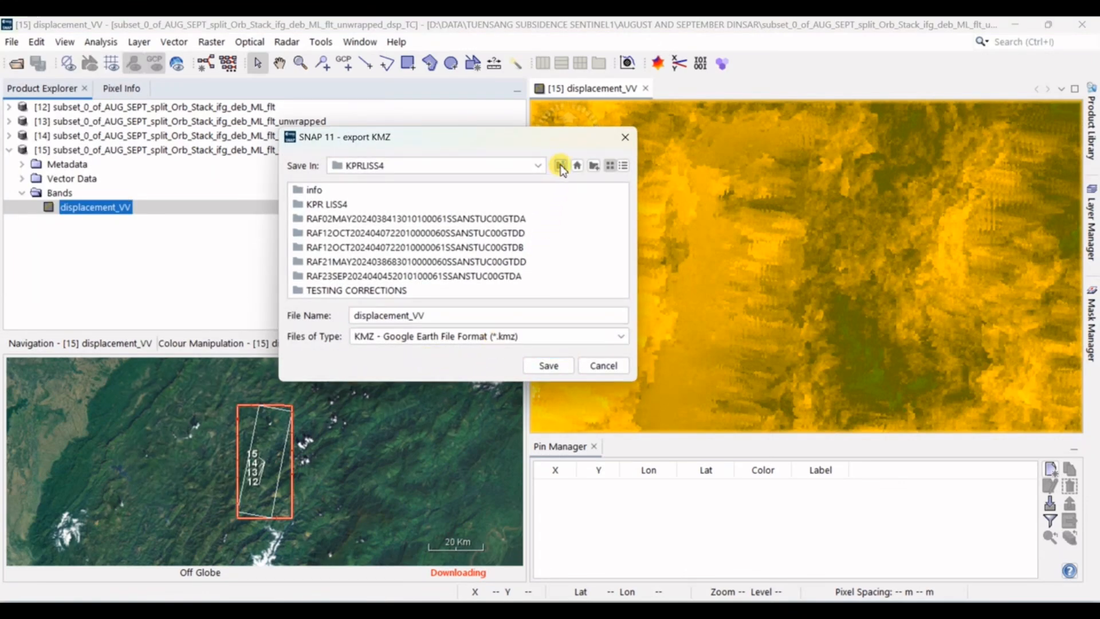
{"action": "left_click", "coordinate": [560, 166]}
{"action": "left_click", "coordinate": [560, 166]}
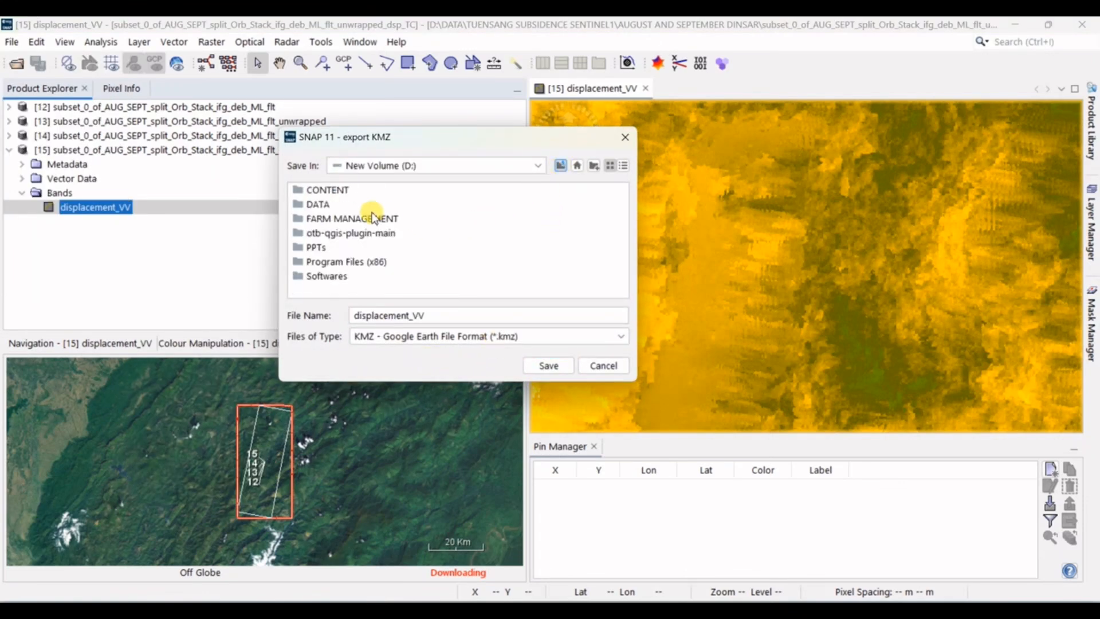
{"action": "double_click", "coordinate": [315, 204]}
{"action": "double_click", "coordinate": [348, 291]}
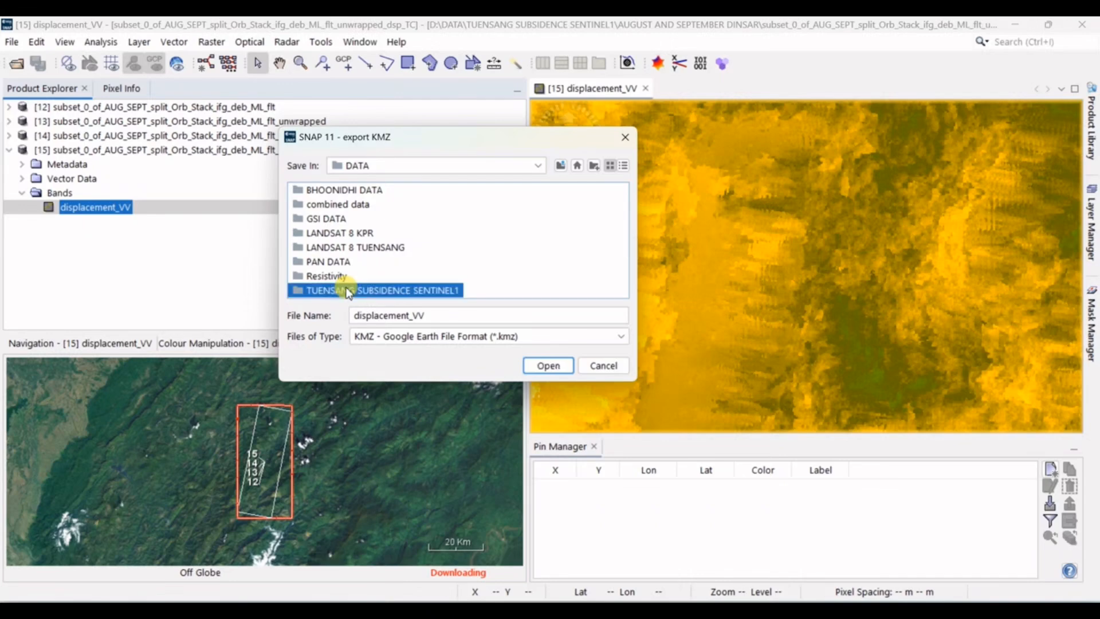
{"action": "double_click", "coordinate": [405, 205]}
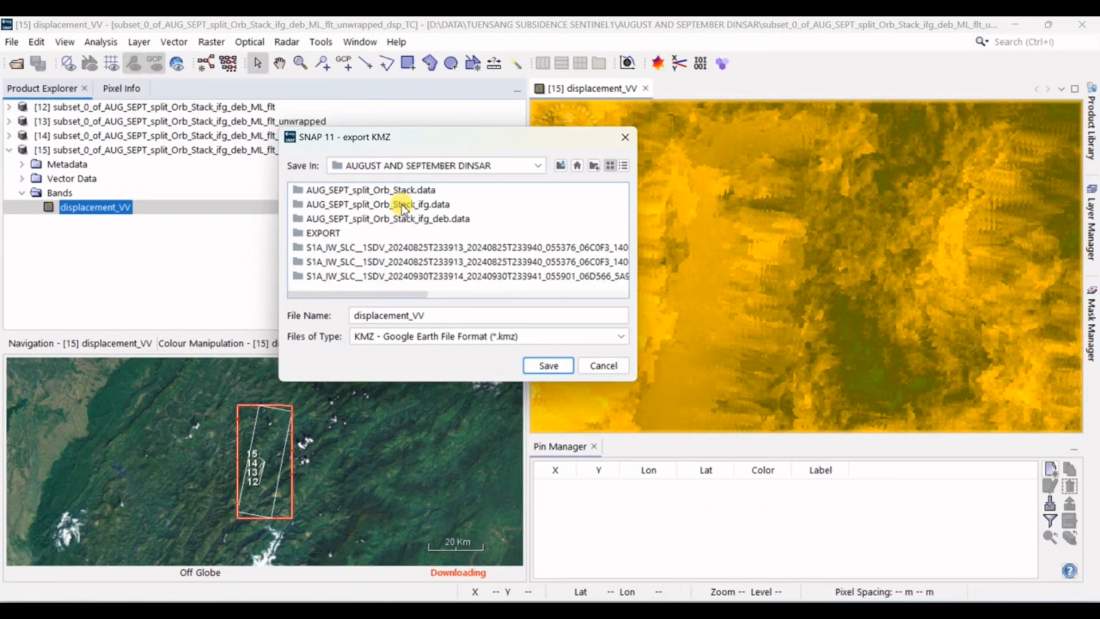
{"action": "left_click", "coordinate": [545, 367]}
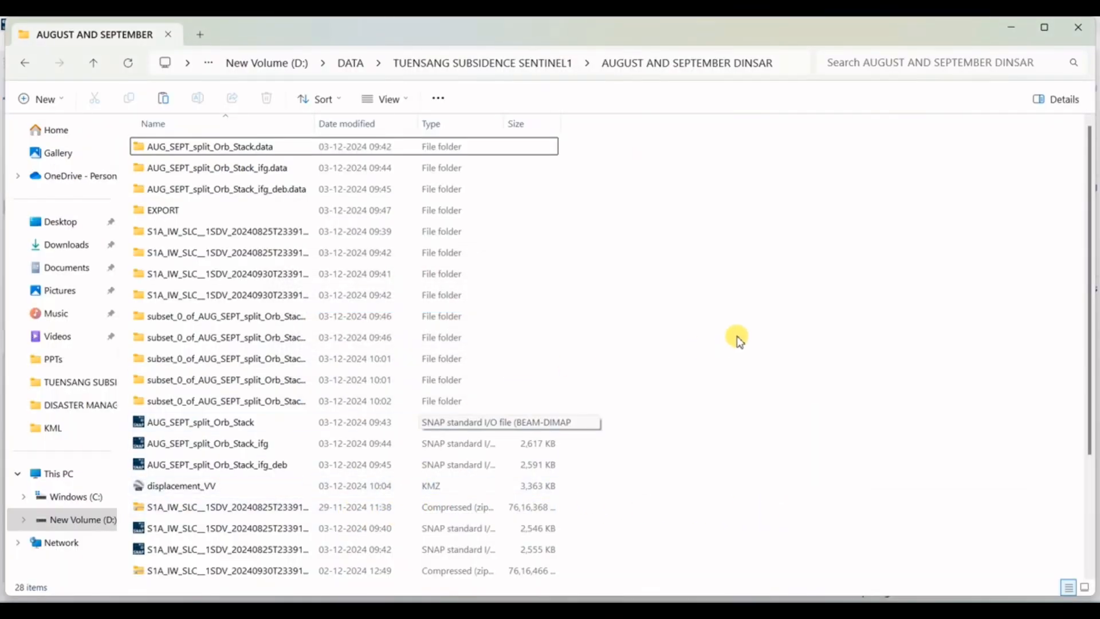
Step: Open the exported displacement_VV KMZ in Google Earth Pro to view the displacement layer around Tuensang
{"action": "double_click", "coordinate": [205, 488]}
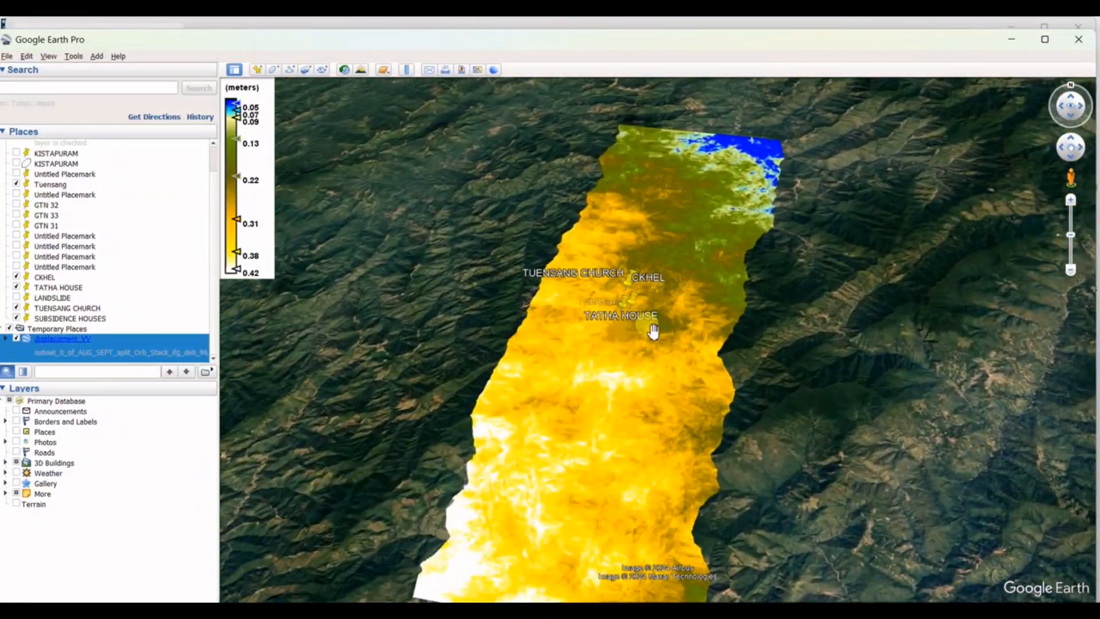
{"action": "scroll", "coordinate": [636, 316], "scroll_direction": "up", "scroll_amount": 8}
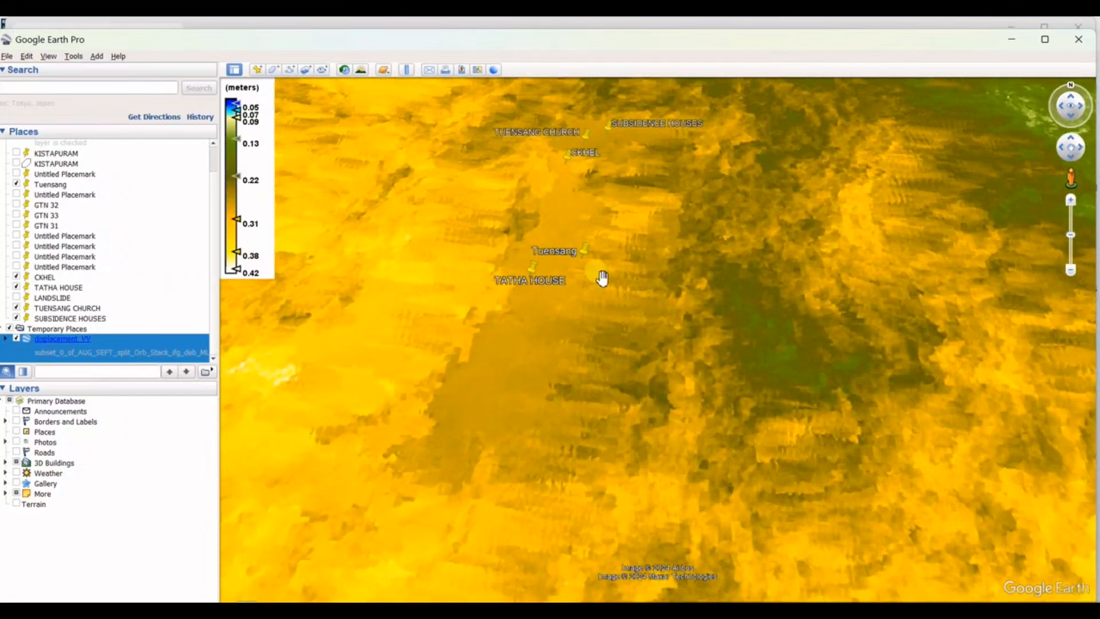